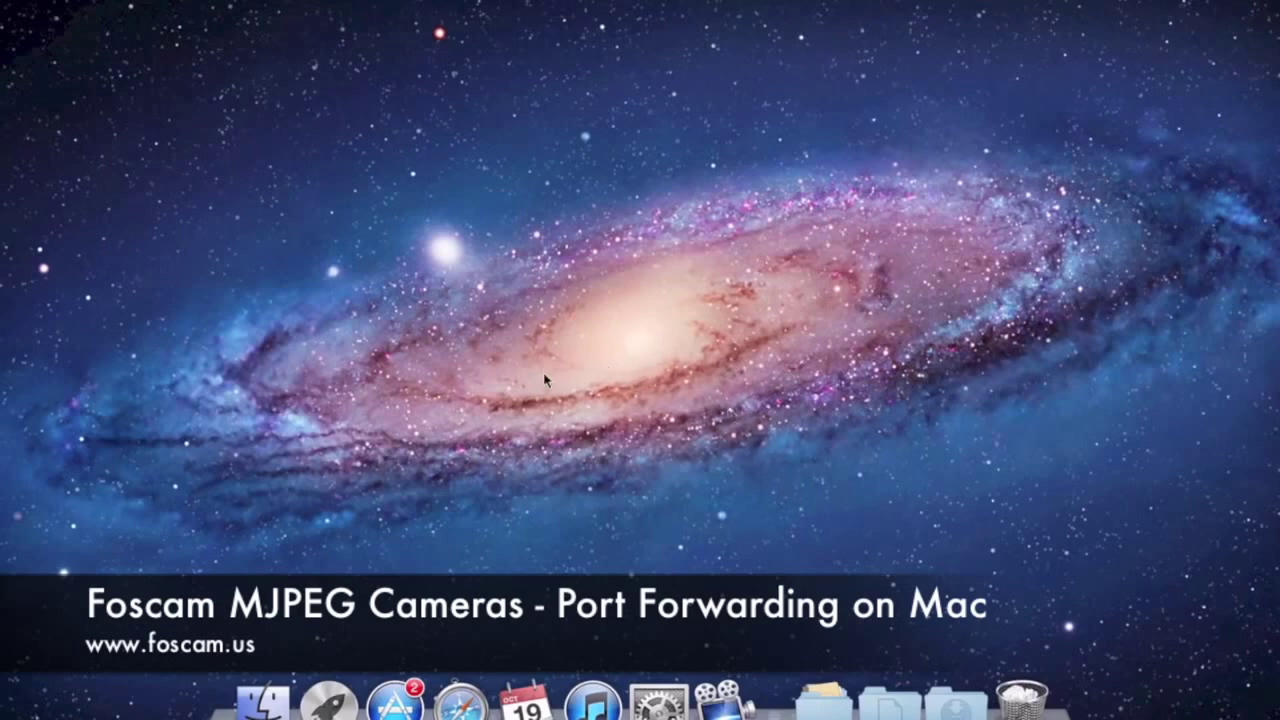
pyautogui.click(955, 704)
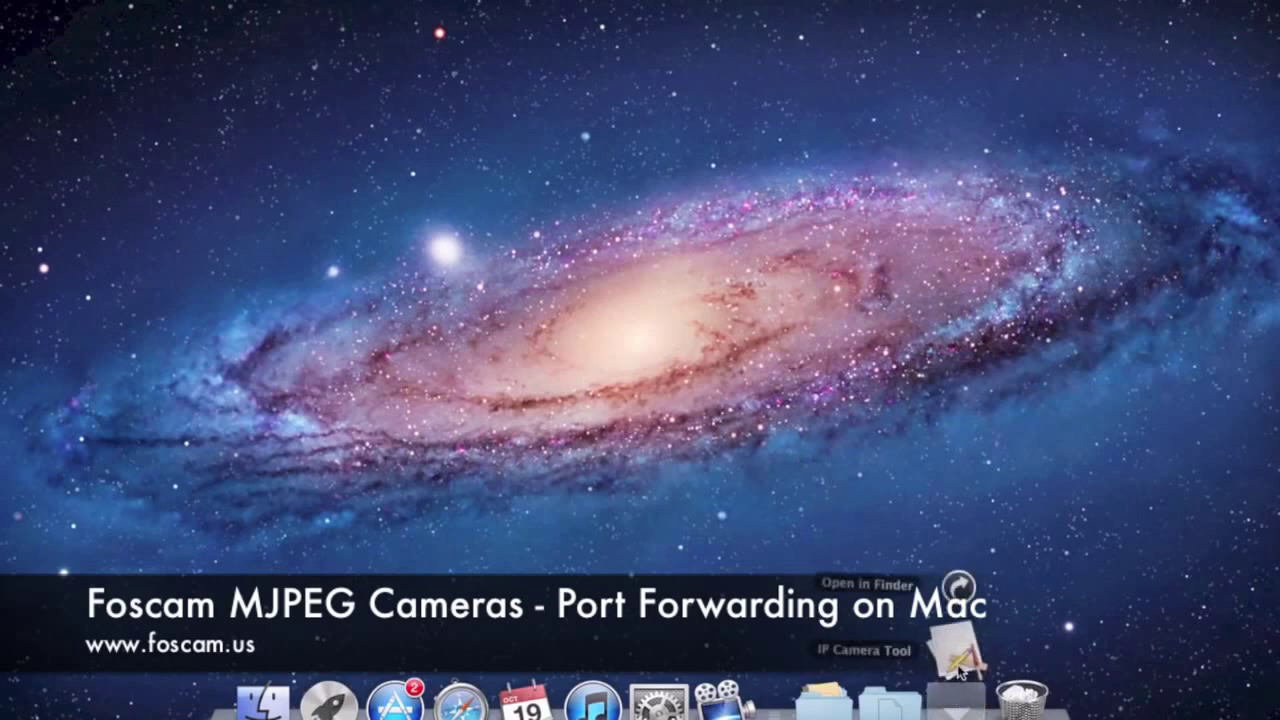
pyautogui.click(957, 660)
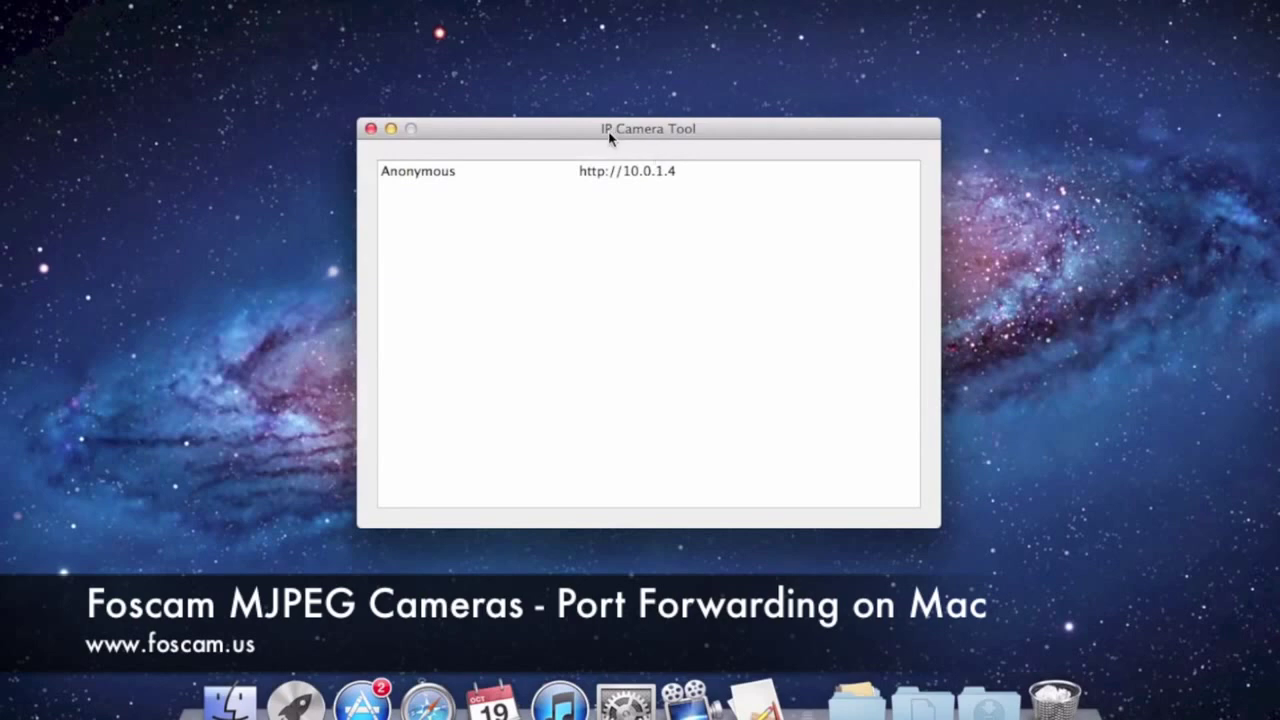
pyautogui.click(656, 176)
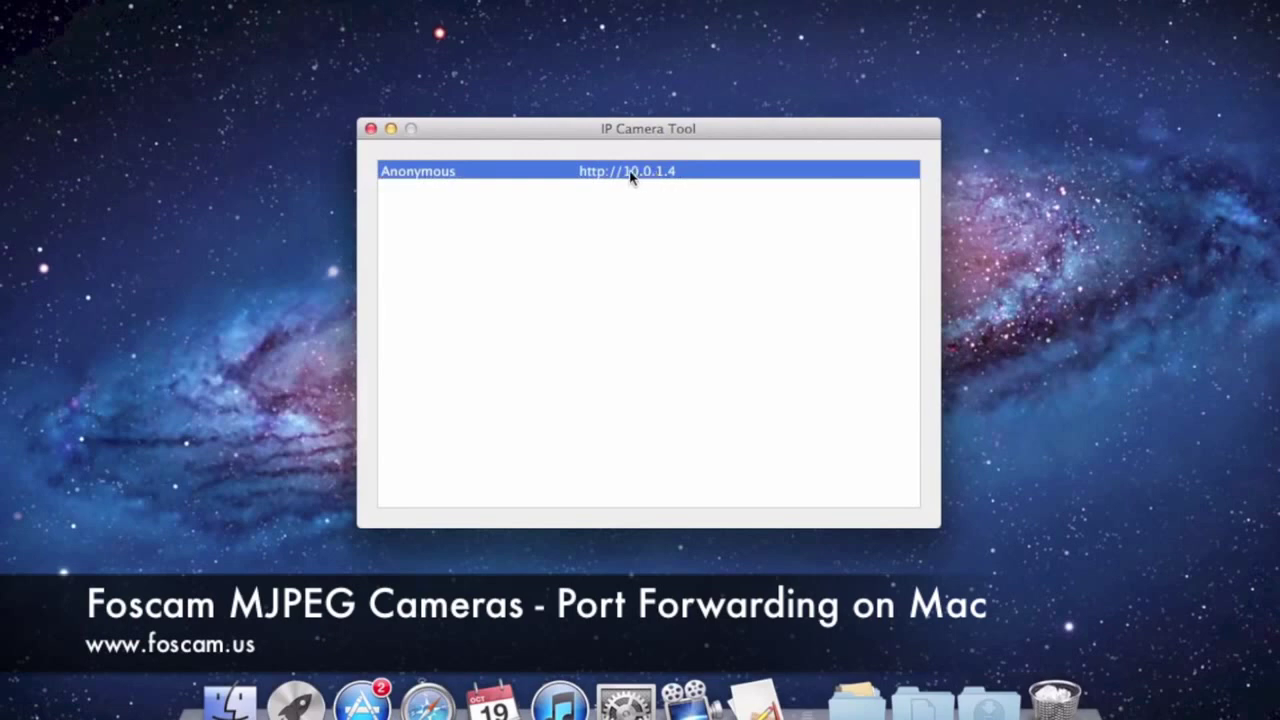
# - Open the Anonymous camera's Network Configuration dialog from its context menu
pyautogui.rightClick(631, 176)
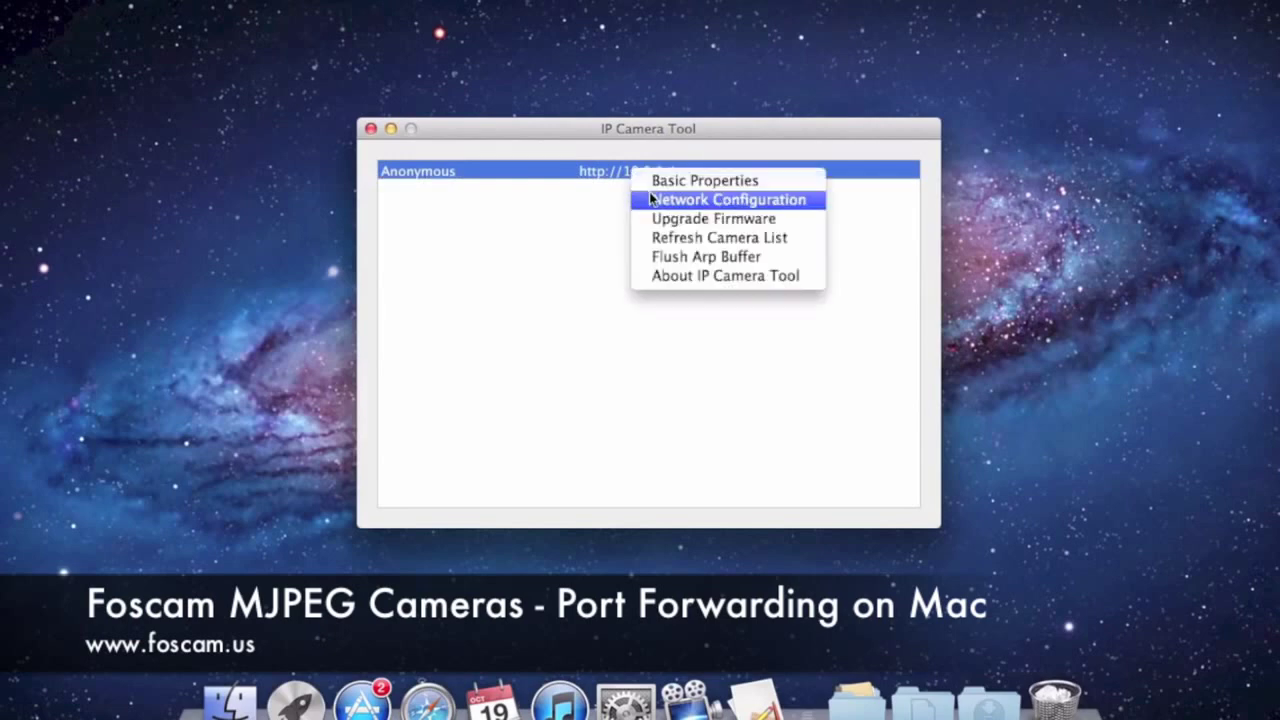
pyautogui.click(657, 200)
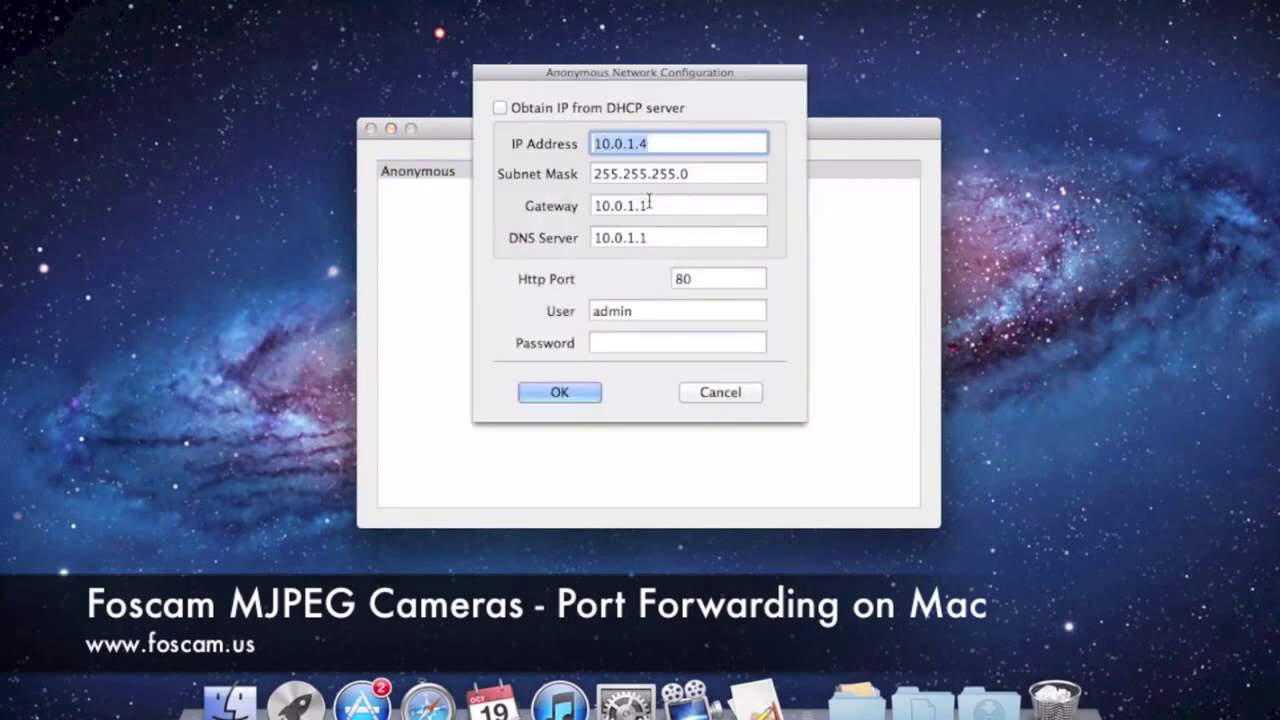
pyautogui.moveTo(649, 79); pyautogui.dragTo(665, 217)
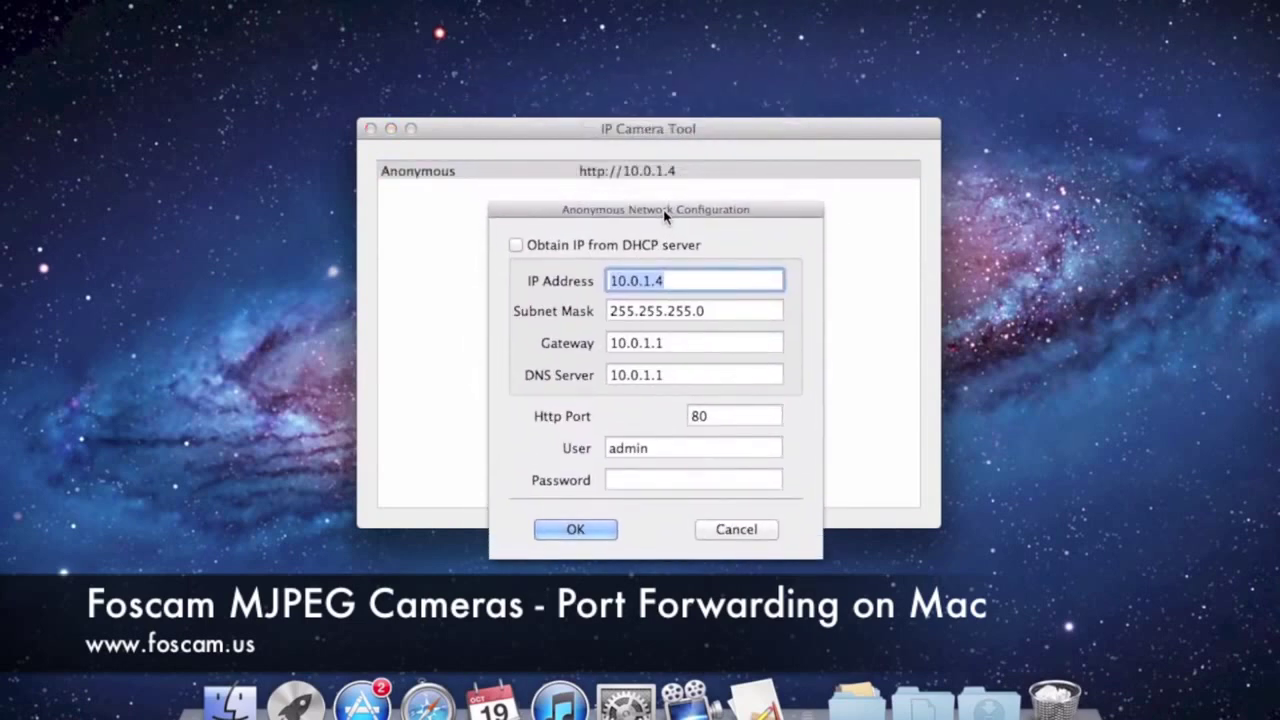
# - Edit the Http Port field, replacing 80 with 8090
pyautogui.click(711, 416)
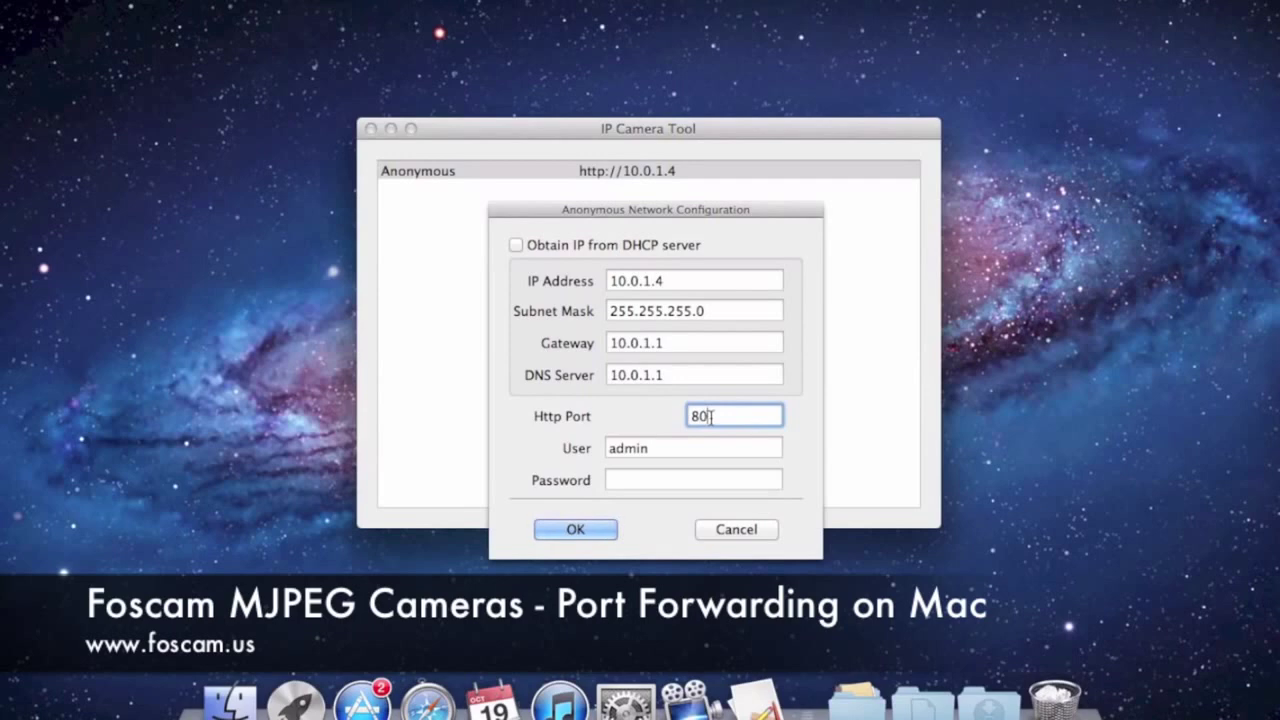
pyautogui.doubleClick(705, 417)
pyautogui.click(711, 416)
pyautogui.doubleClick(704, 417)
pyautogui.click(712, 417)
pyautogui.moveTo(713, 416); pyautogui.dragTo(693, 414)
pyautogui.click(710, 415)
pyautogui.moveTo(683, 281); pyautogui.dragTo(609, 281)
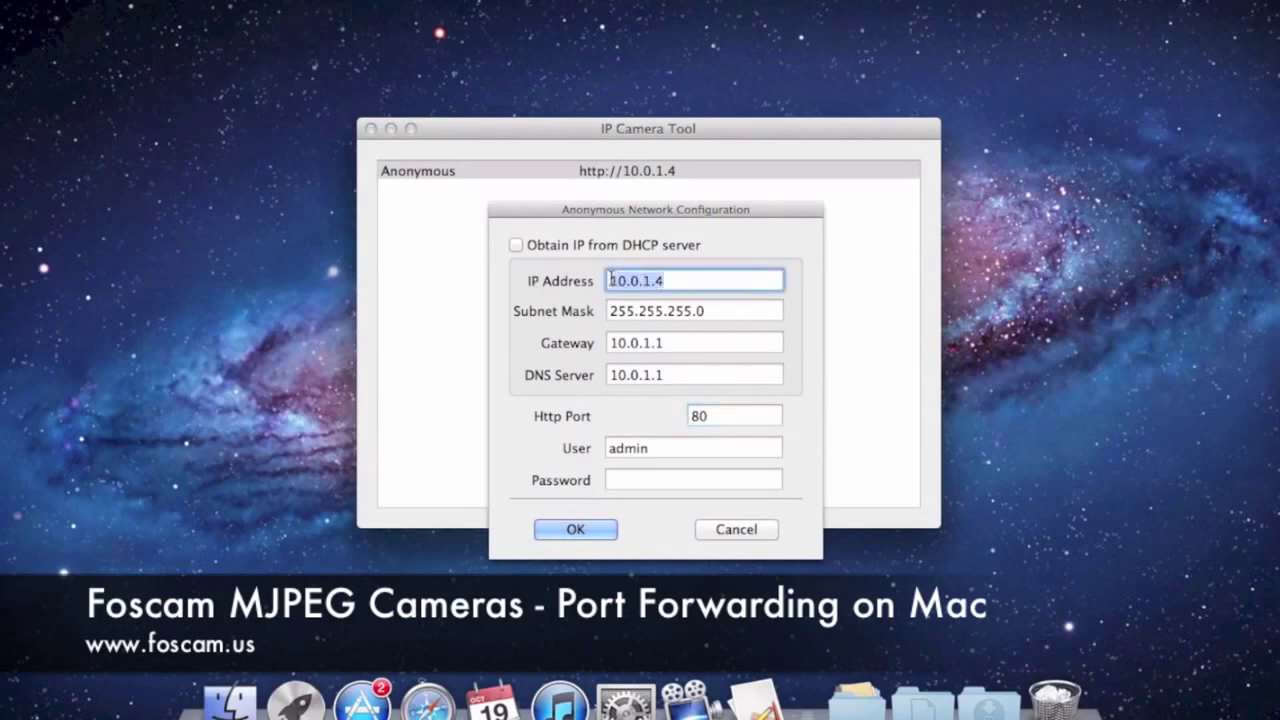
pyautogui.click(669, 282)
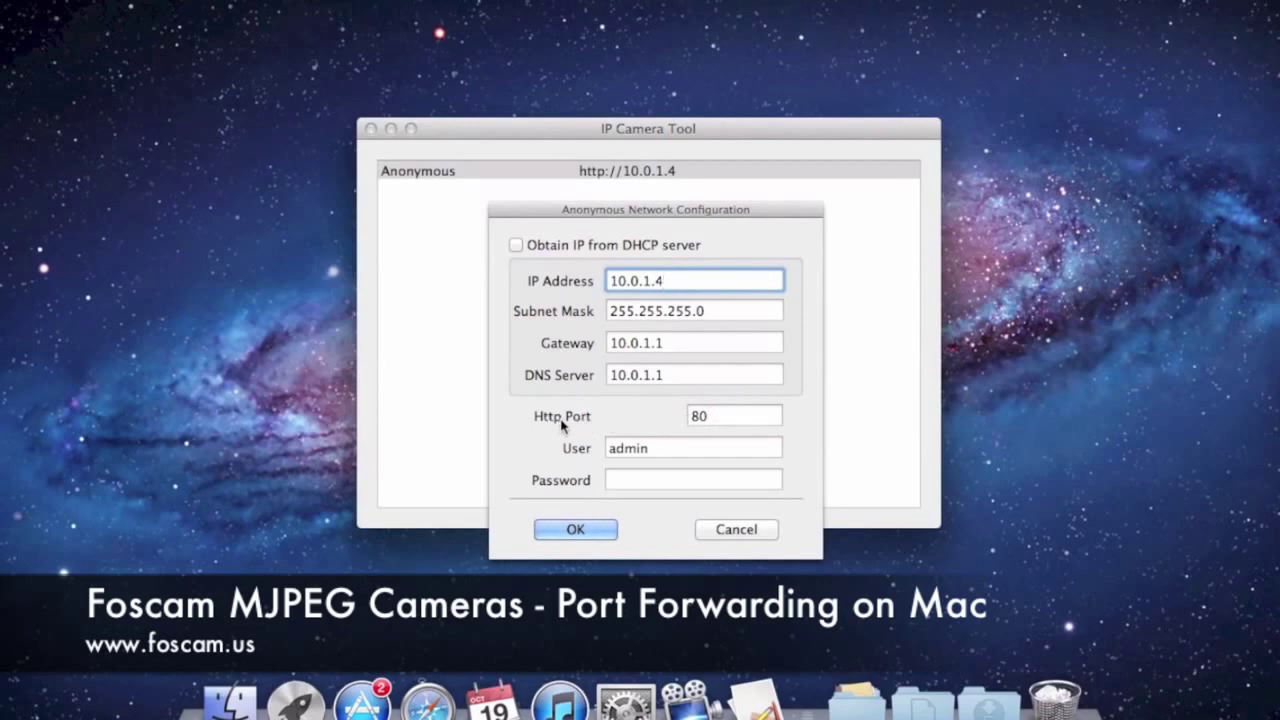
pyautogui.click(715, 416)
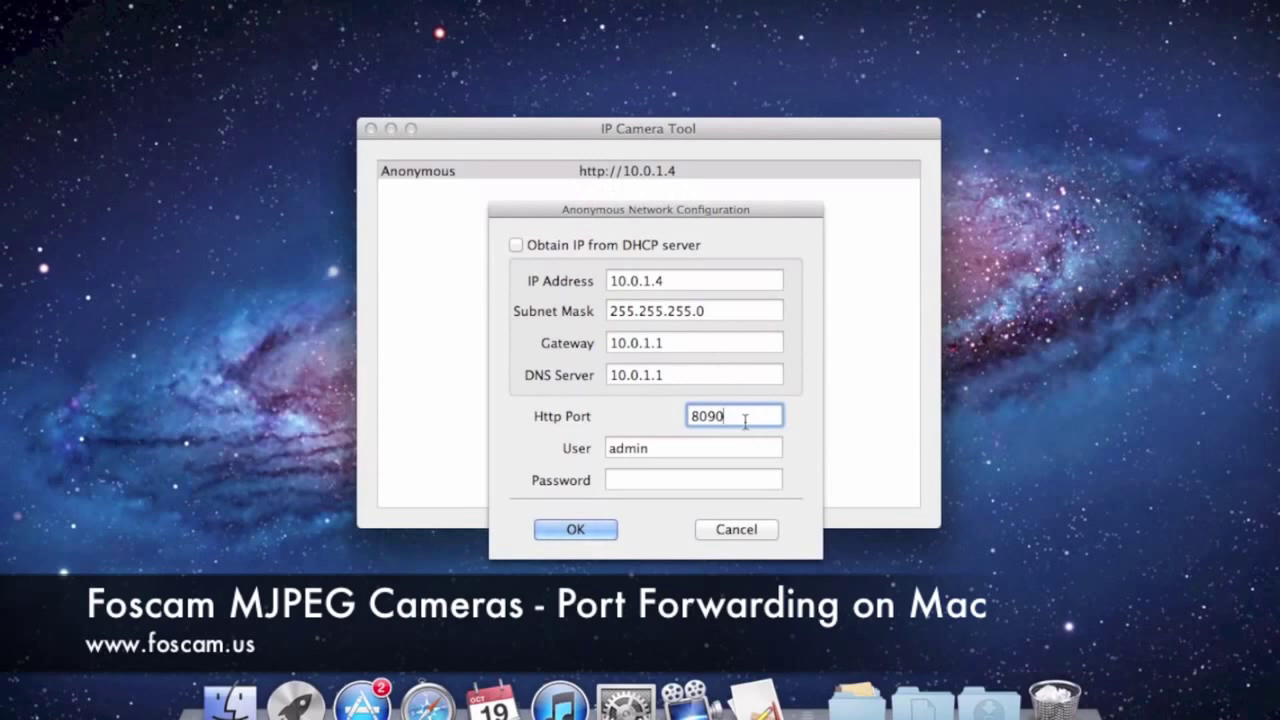
pyautogui.press('BackSpace')
pyautogui.press('BackSpace')
pyautogui.write('2')
pyautogui.press('BackSpace')
pyautogui.write('3')
pyautogui.press('BackSpace')
pyautogui.press('BackSpace')
pyautogui.press('BackSpace')
pyautogui.press('BackSpace')
pyautogui.write('7500')
pyautogui.press('BackSpace')
pyautogui.press('BackSpace')
pyautogui.press('BackSpace')
pyautogui.press('BackSpace')
pyautogui.write('6000')
pyautogui.press('BackSpace')
pyautogui.press('BackSpace')
pyautogui.press('BackSpace')
pyautogui.press('BackSpace')
pyautogui.write('8090')
# - Cancel the network dialog and log in to the camera's web interface in Safari
pyautogui.click(749, 530)
pyautogui.doubleClick(646, 177)
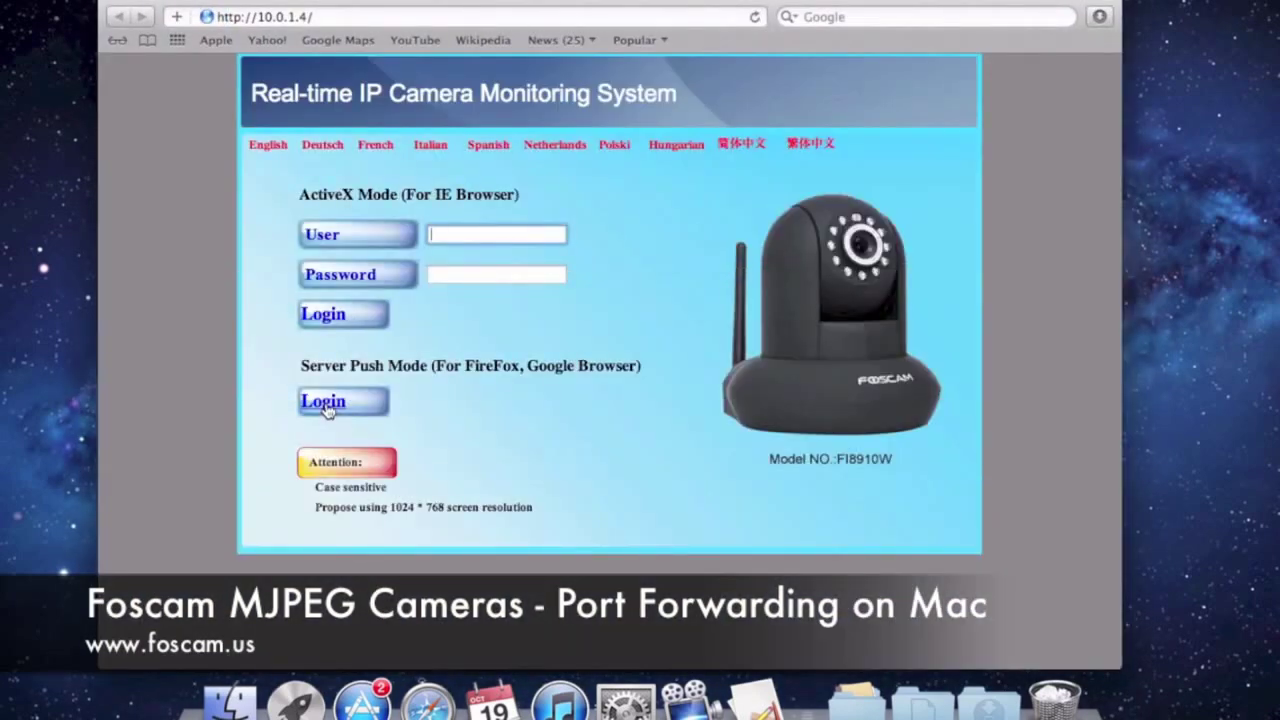
pyautogui.click(324, 406)
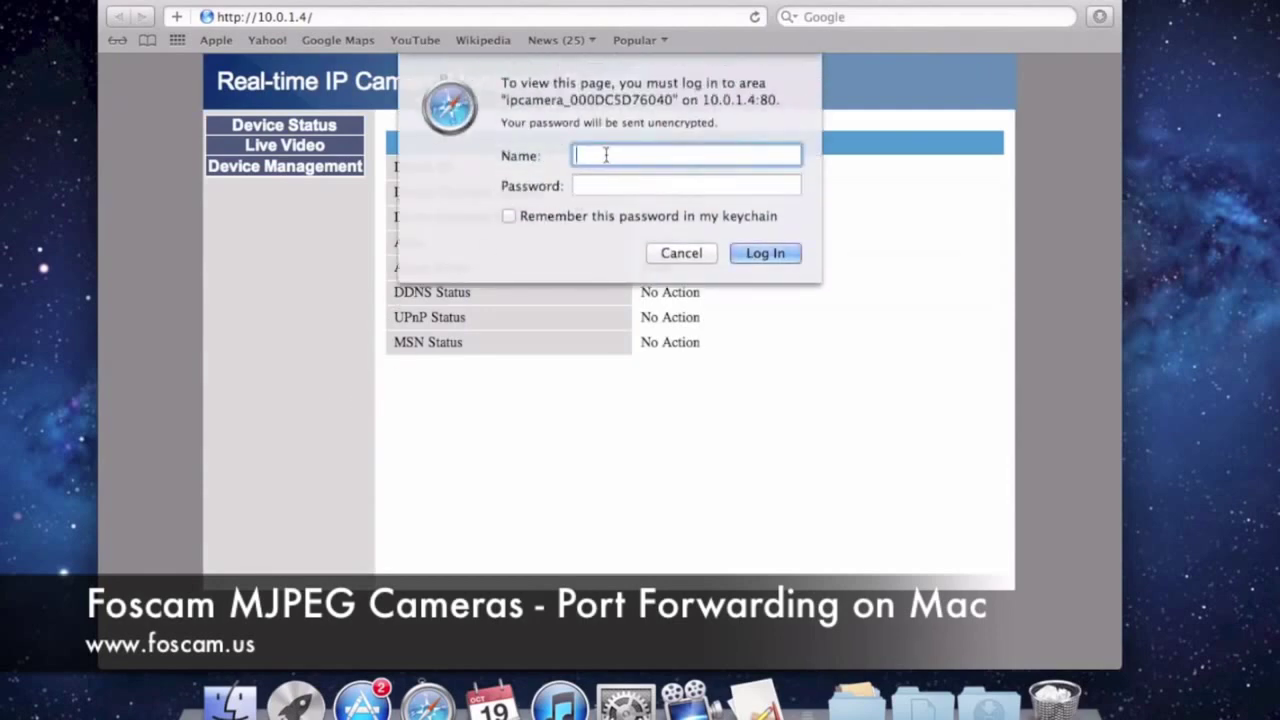
pyautogui.click(765, 253)
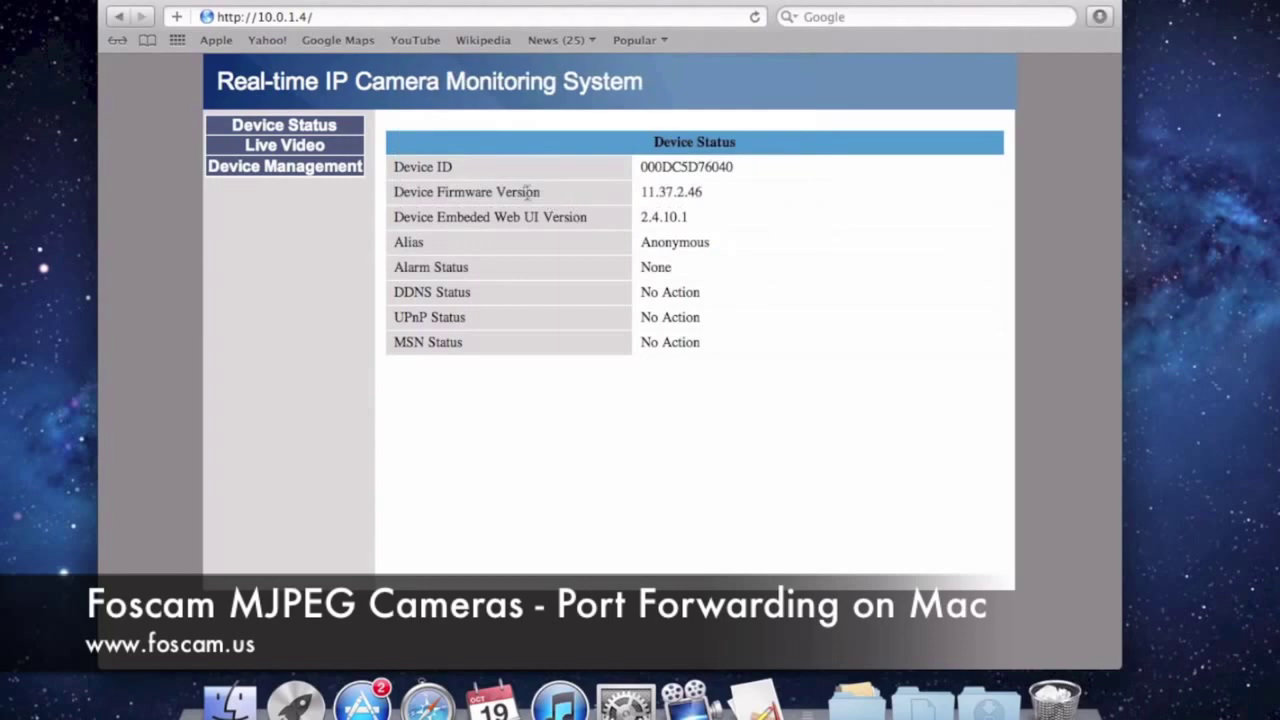
# - Set Http Port to 8090 in Basic Network Settings and submit, rebooting the camera
pyautogui.click(279, 167)
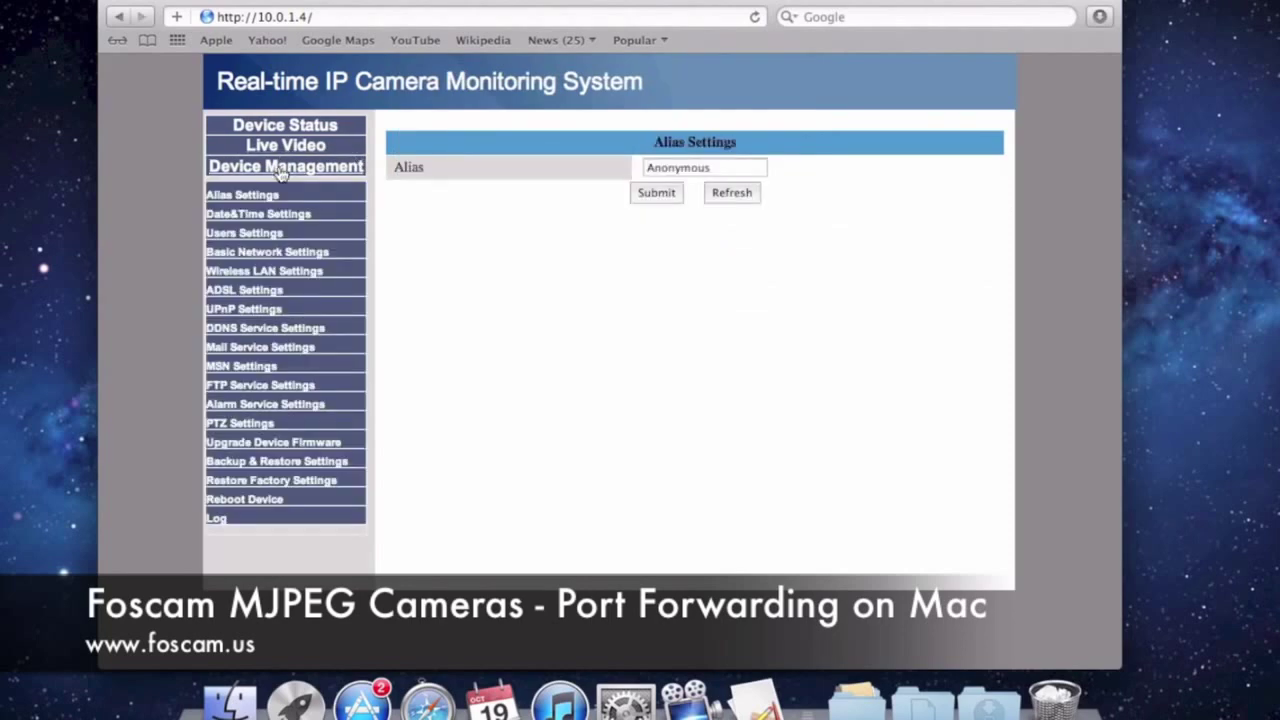
pyautogui.click(260, 251)
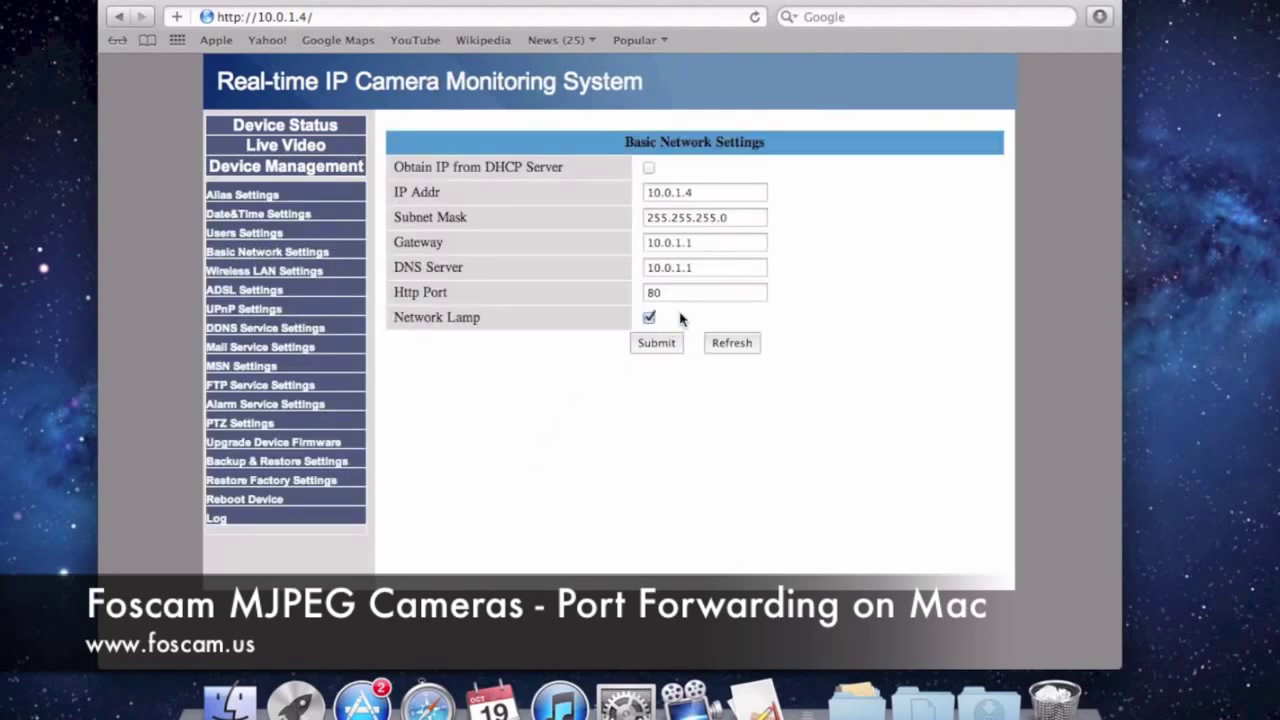
pyautogui.click(680, 293)
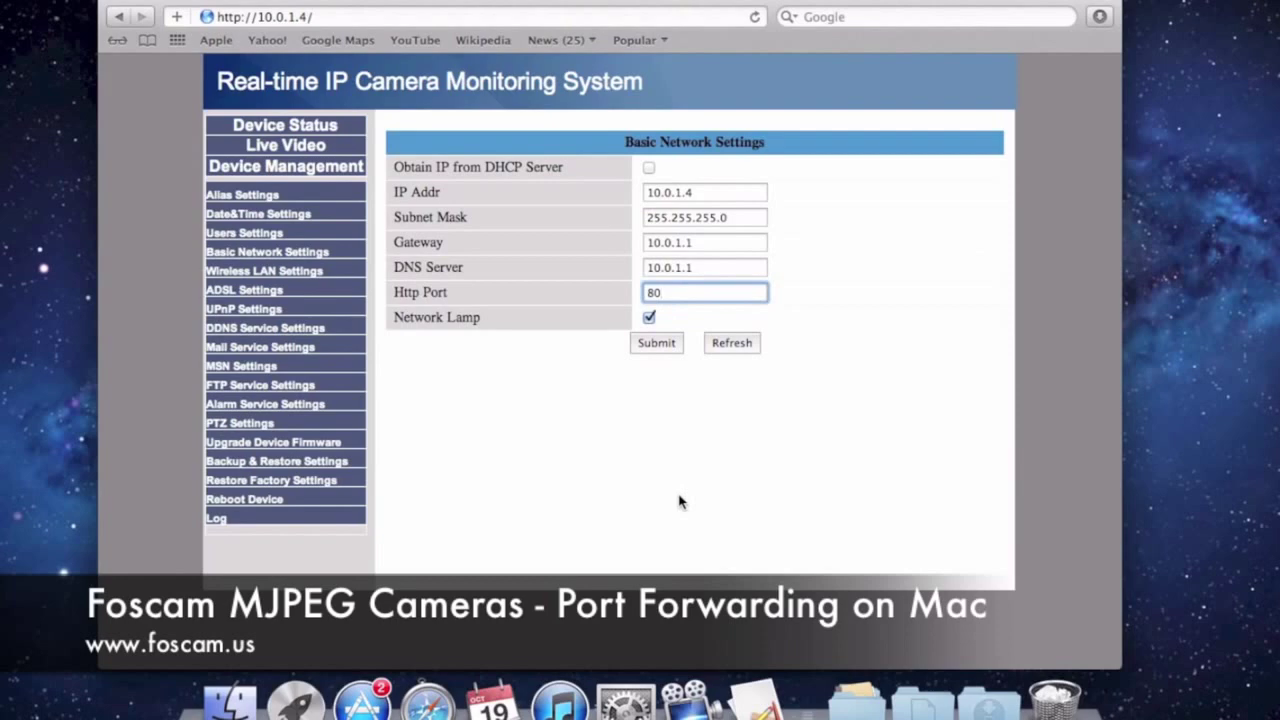
pyautogui.write('90')
pyautogui.click(658, 344)
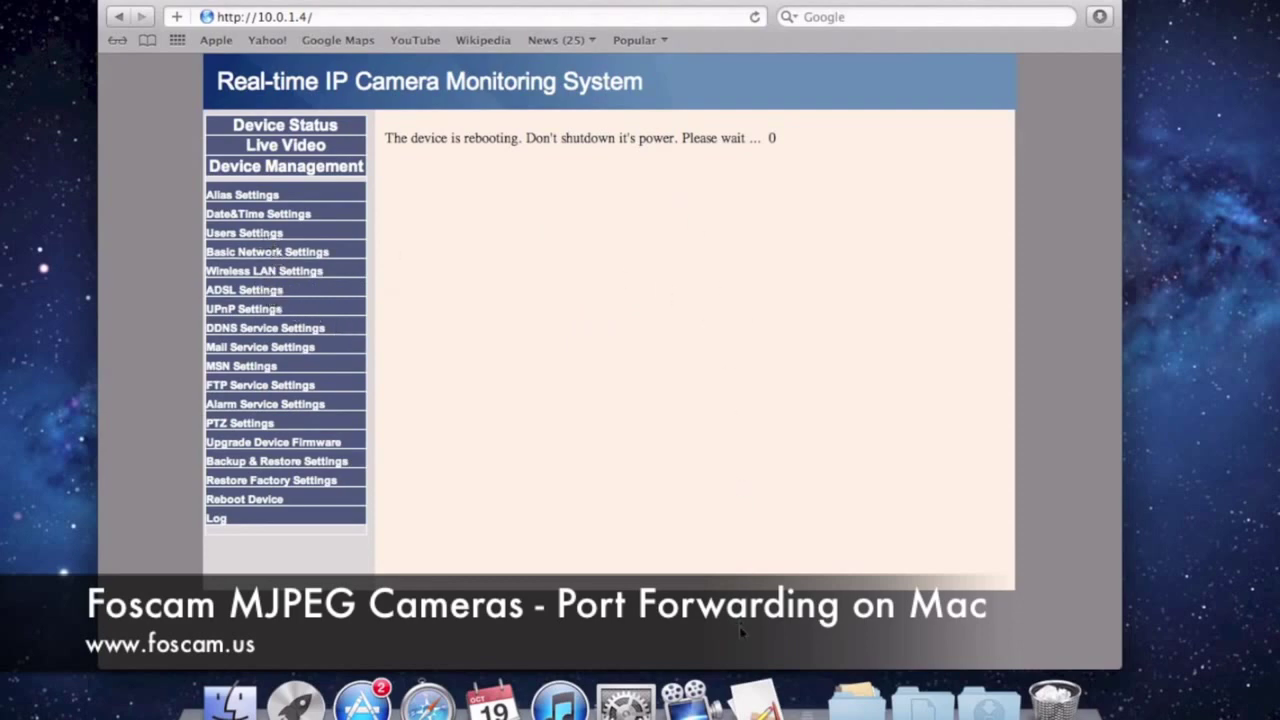
pyautogui.click(760, 708)
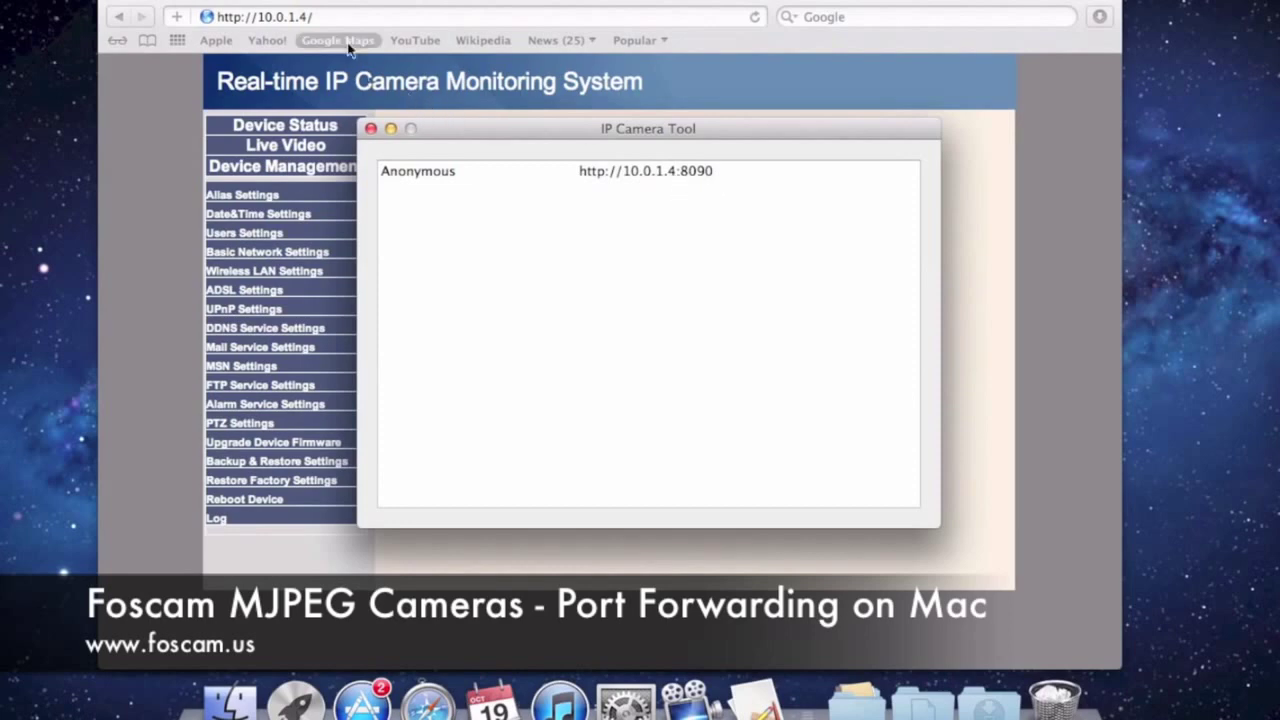
pyautogui.click(275, 3)
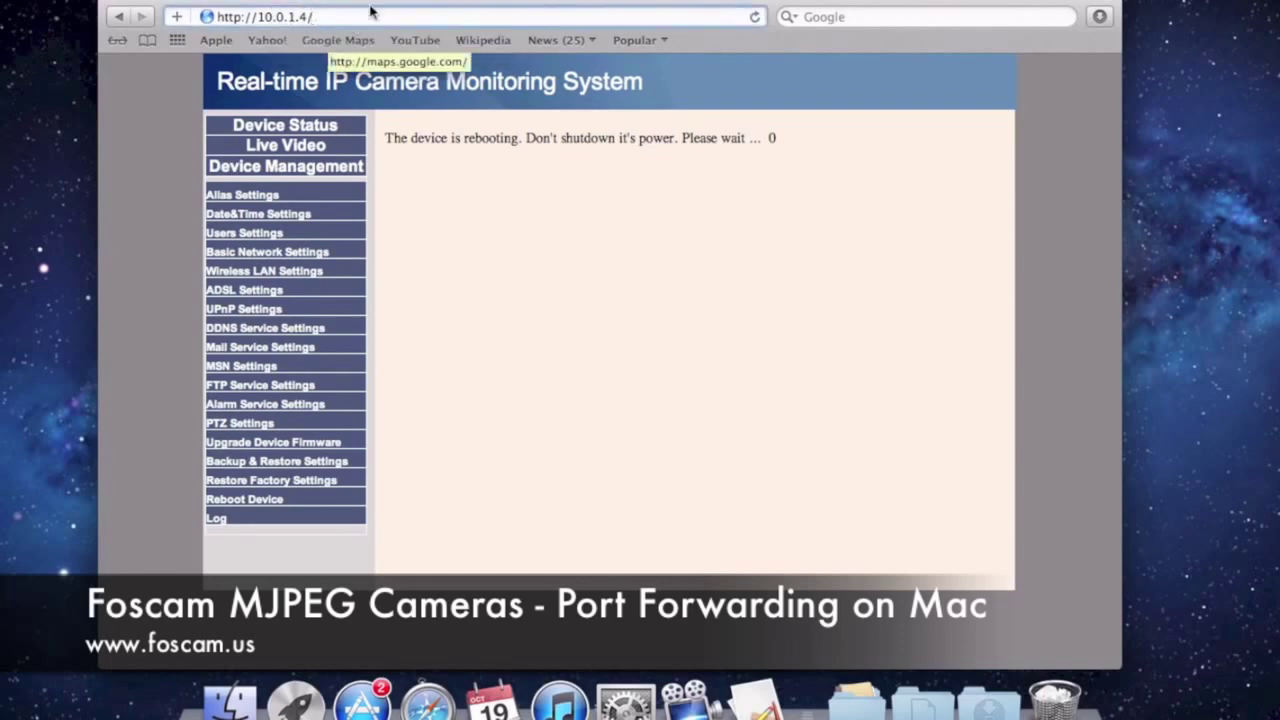
pyautogui.press('BackSpace')
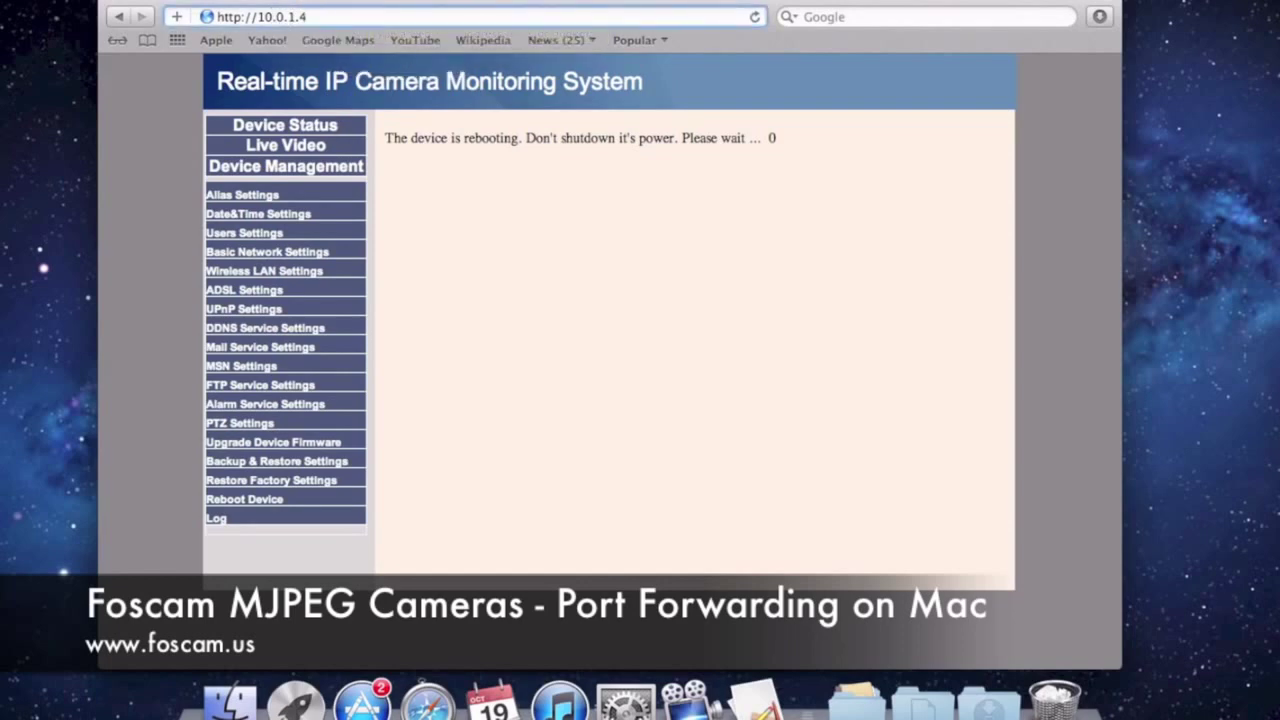
pyautogui.write(':')
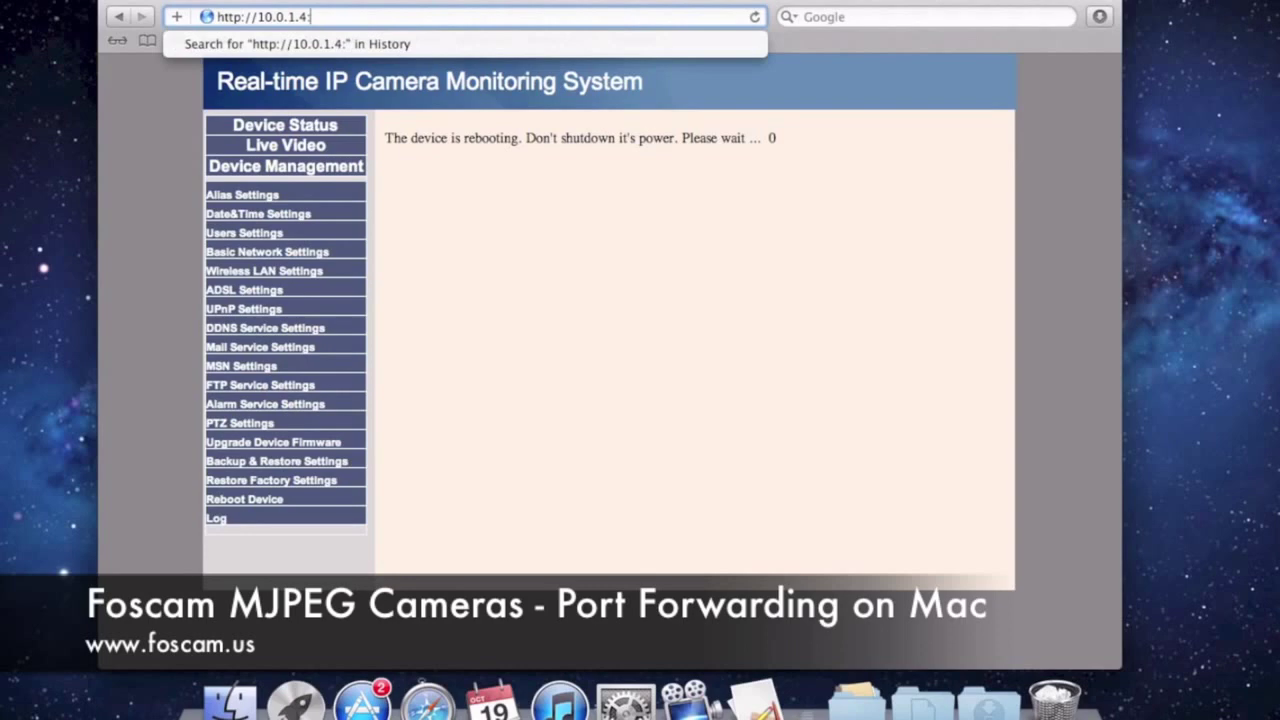
pyautogui.write('8090')
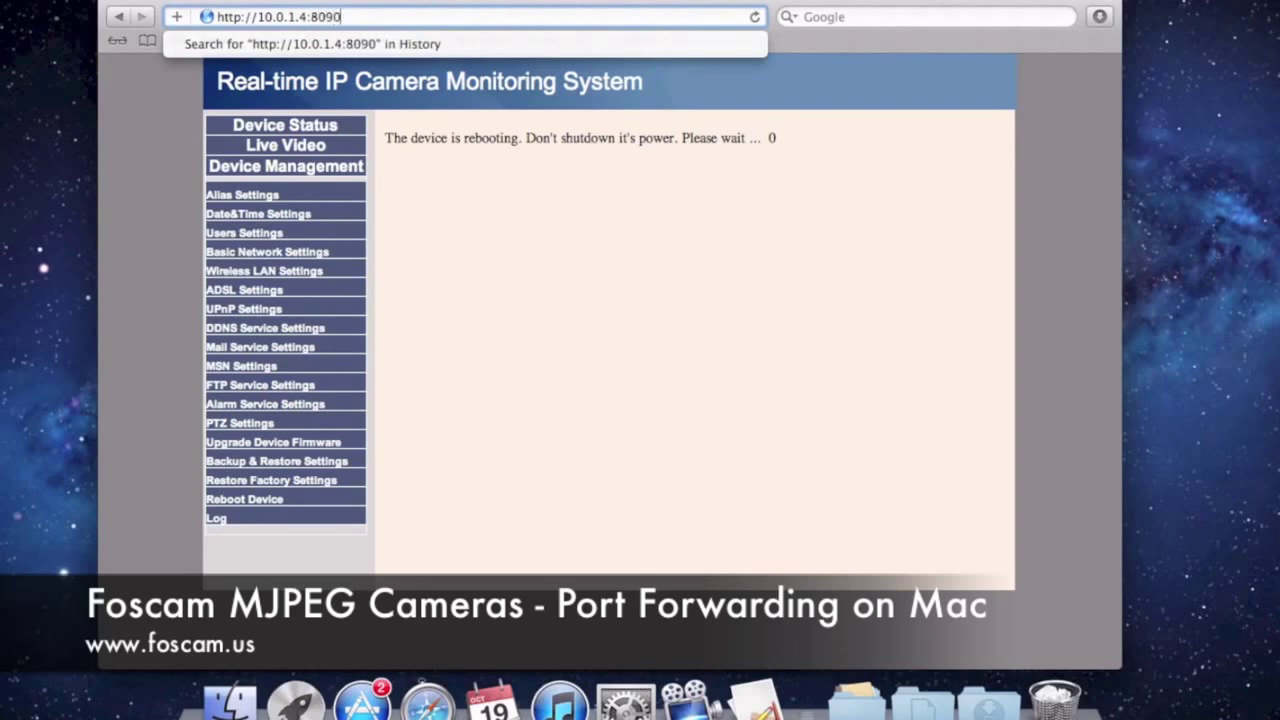
pyautogui.press('Return')
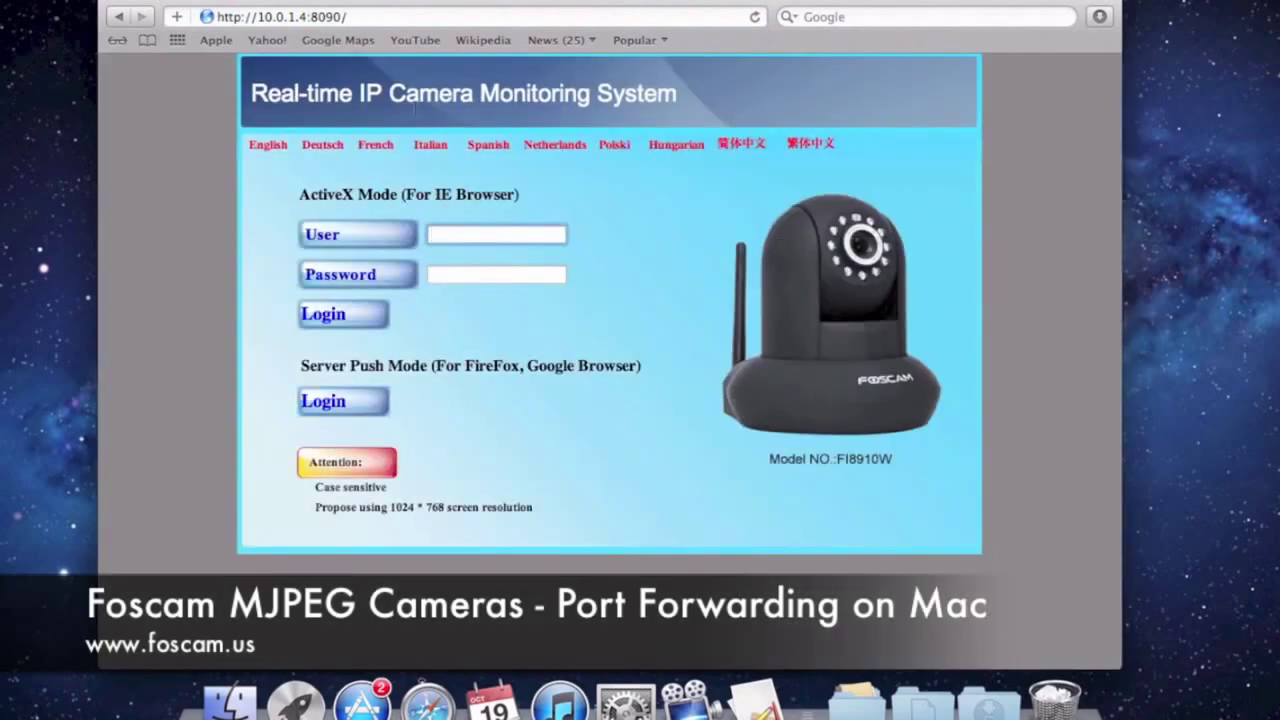
# - Log in via Server Push Mode and open Device Management
pyautogui.click(325, 400)
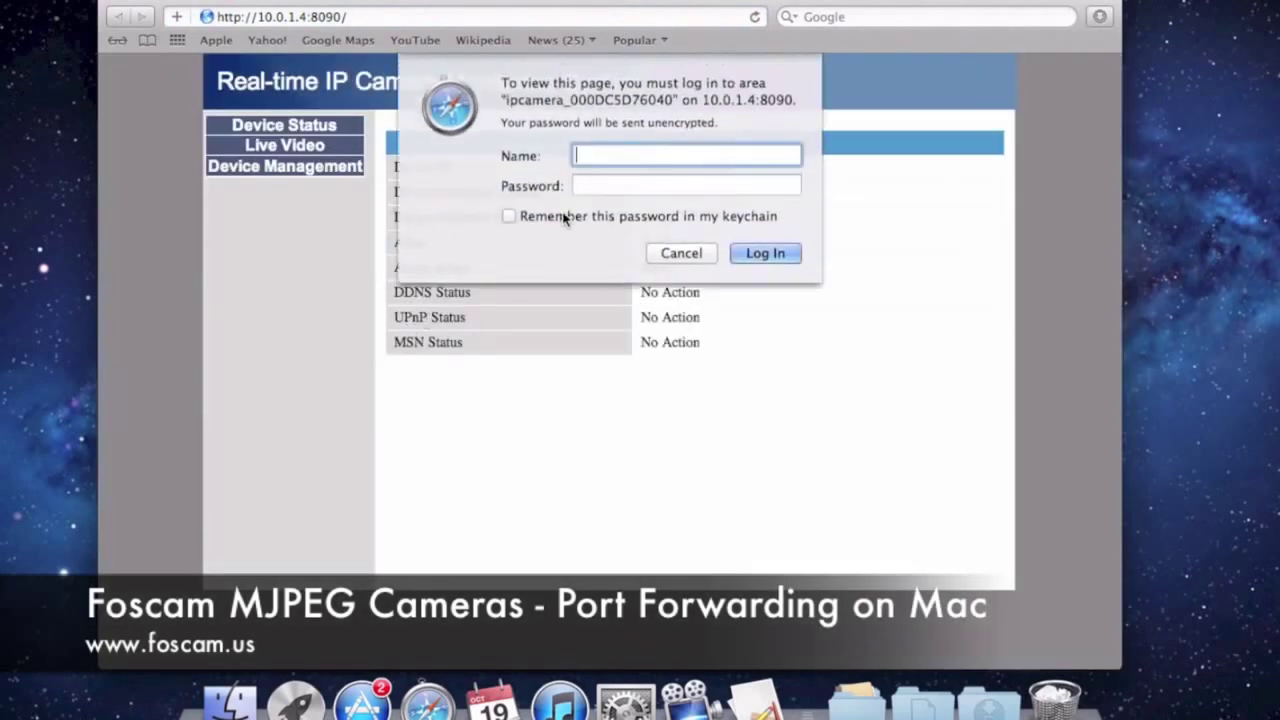
pyautogui.write('admin')
pyautogui.click(757, 253)
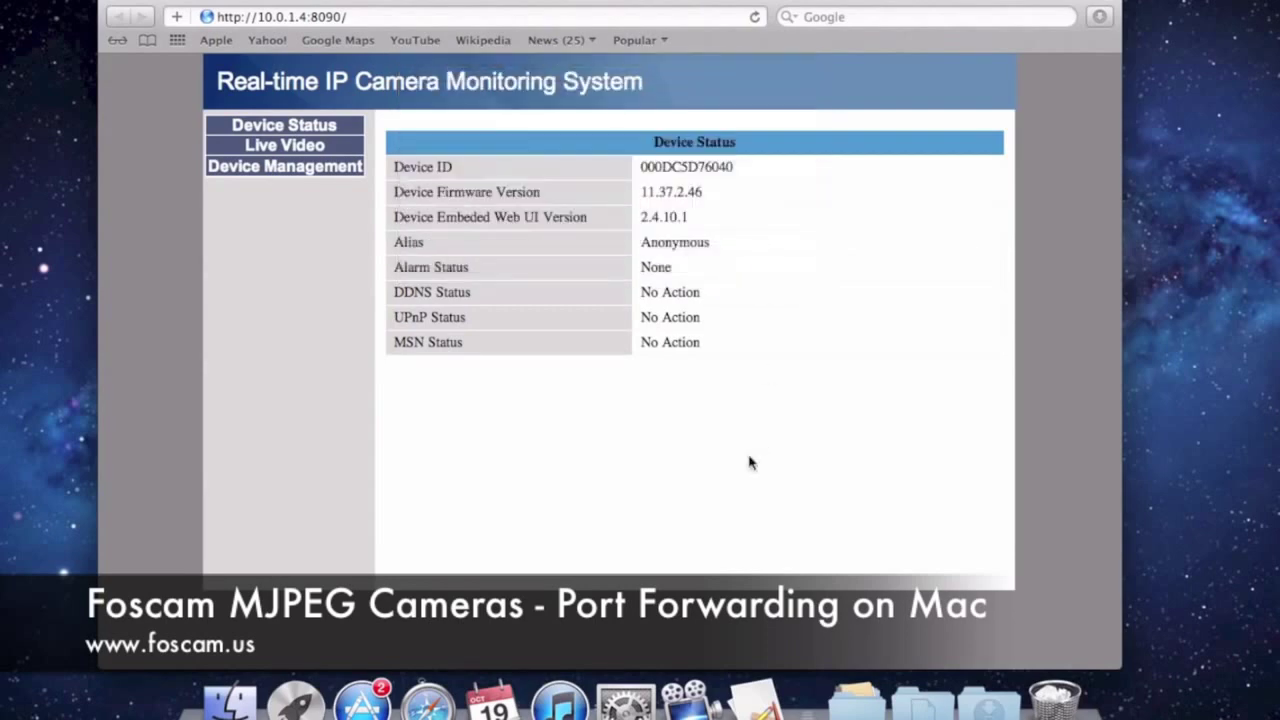
pyautogui.click(296, 170)
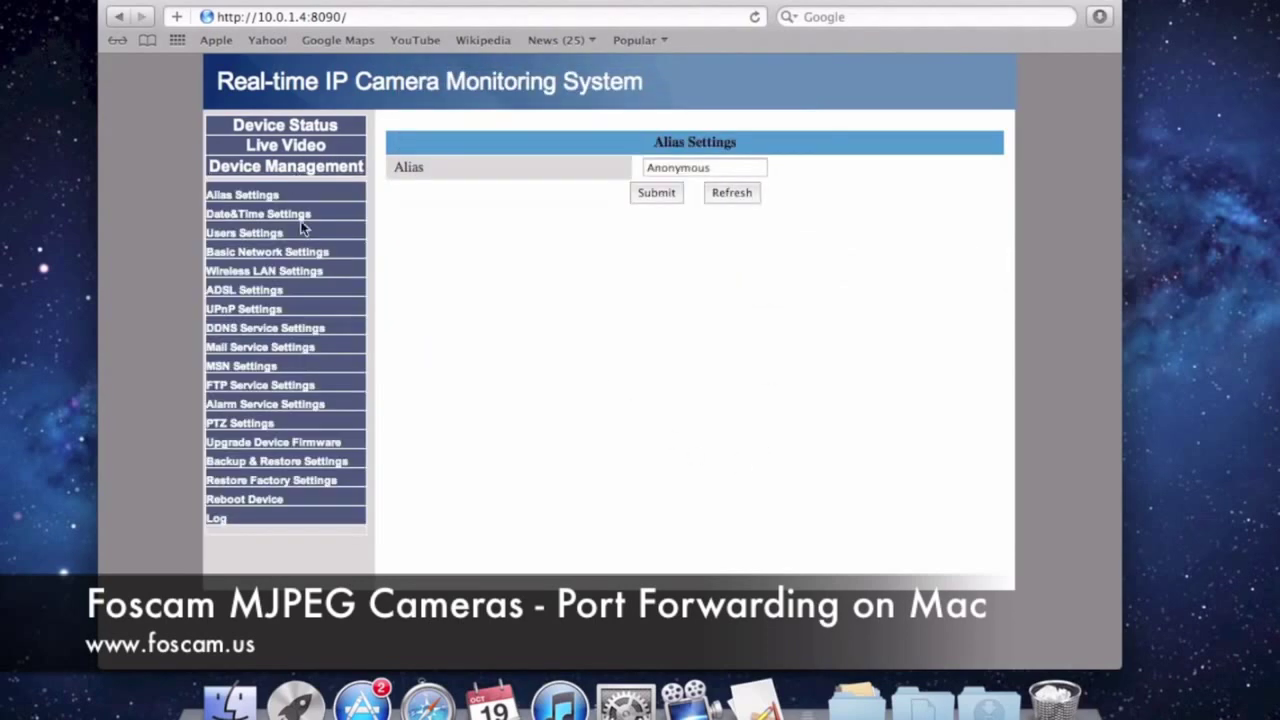
# - Check that Basic Network Settings shows Http Port 8090
pyautogui.click(256, 258)
pyautogui.click(668, 292)
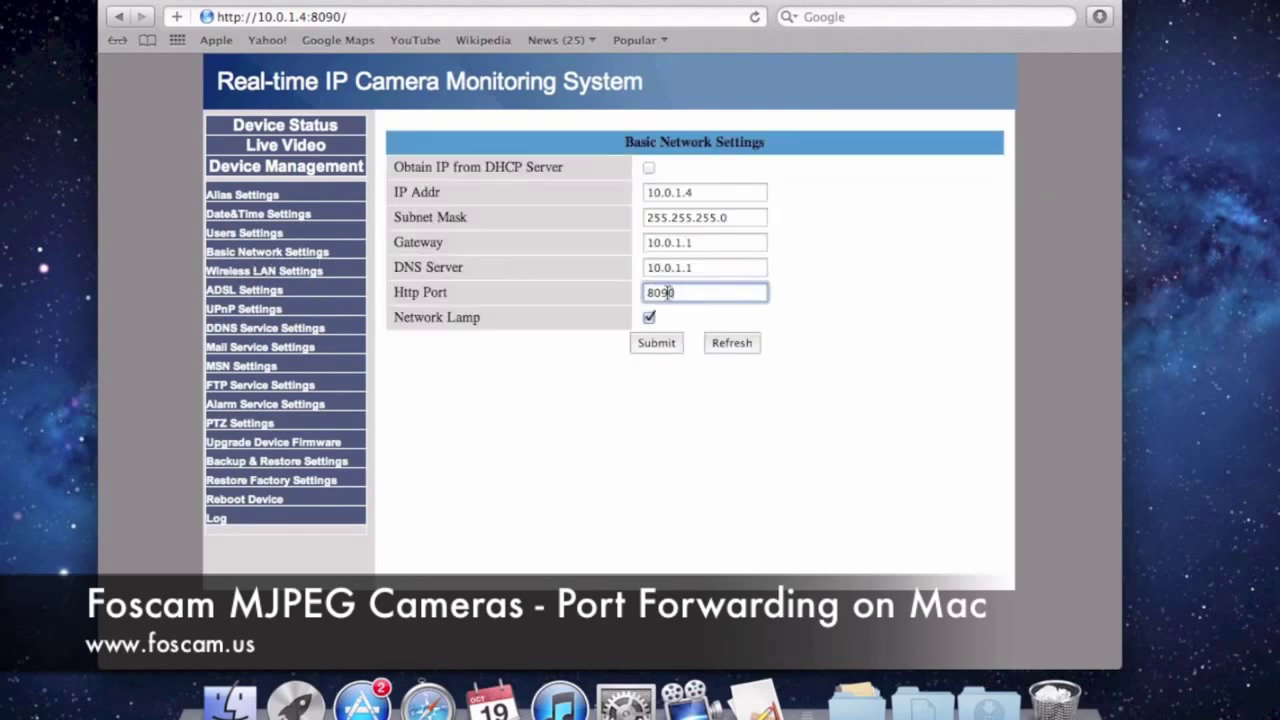
pyautogui.moveTo(670, 292); pyautogui.dragTo(647, 290)
pyautogui.click(690, 292)
pyautogui.click(755, 697)
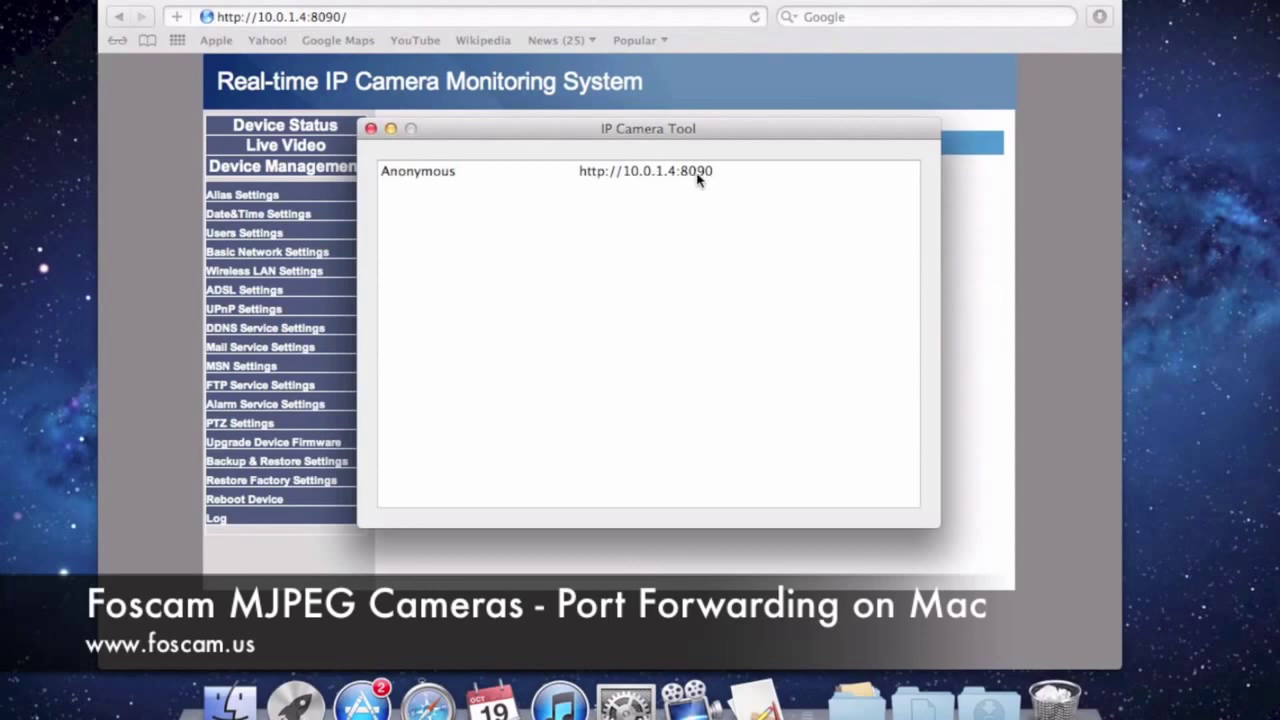
pyautogui.click(355, 22)
pyautogui.click(328, 17)
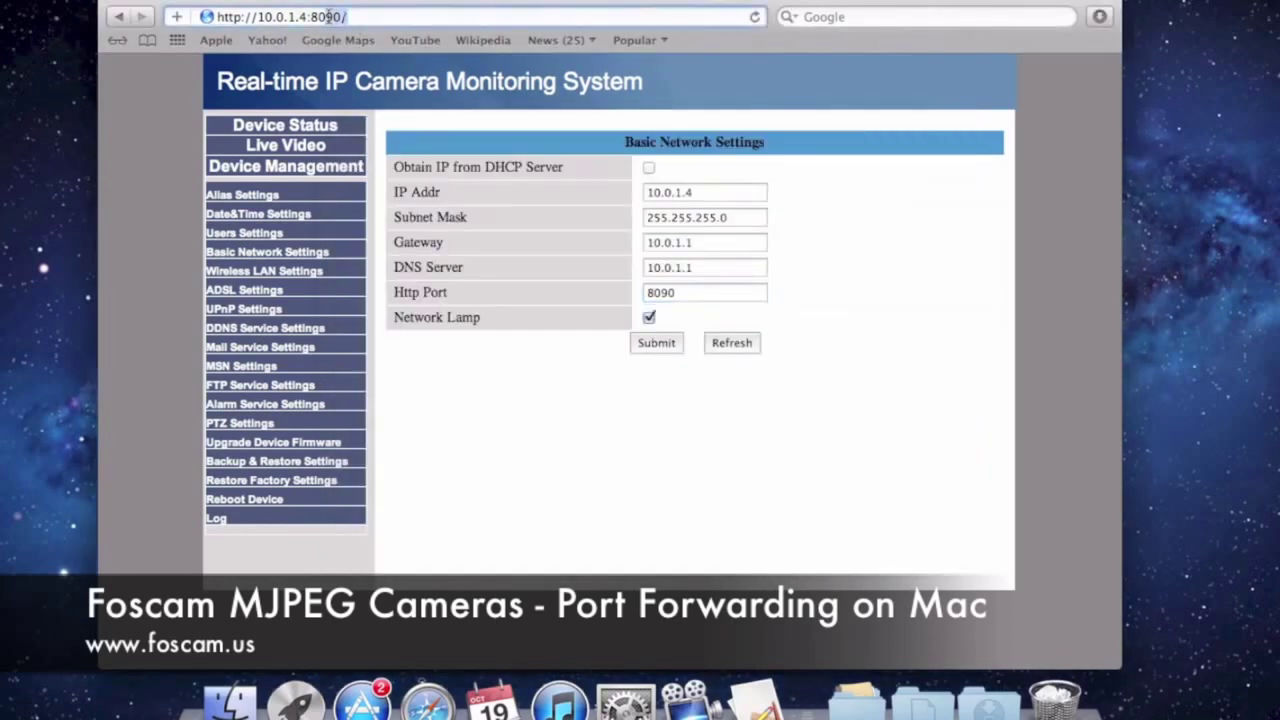
pyautogui.press('BackSpace')
pyautogui.press('BackSpace')
pyautogui.press('BackSpace')
pyautogui.press('Return')
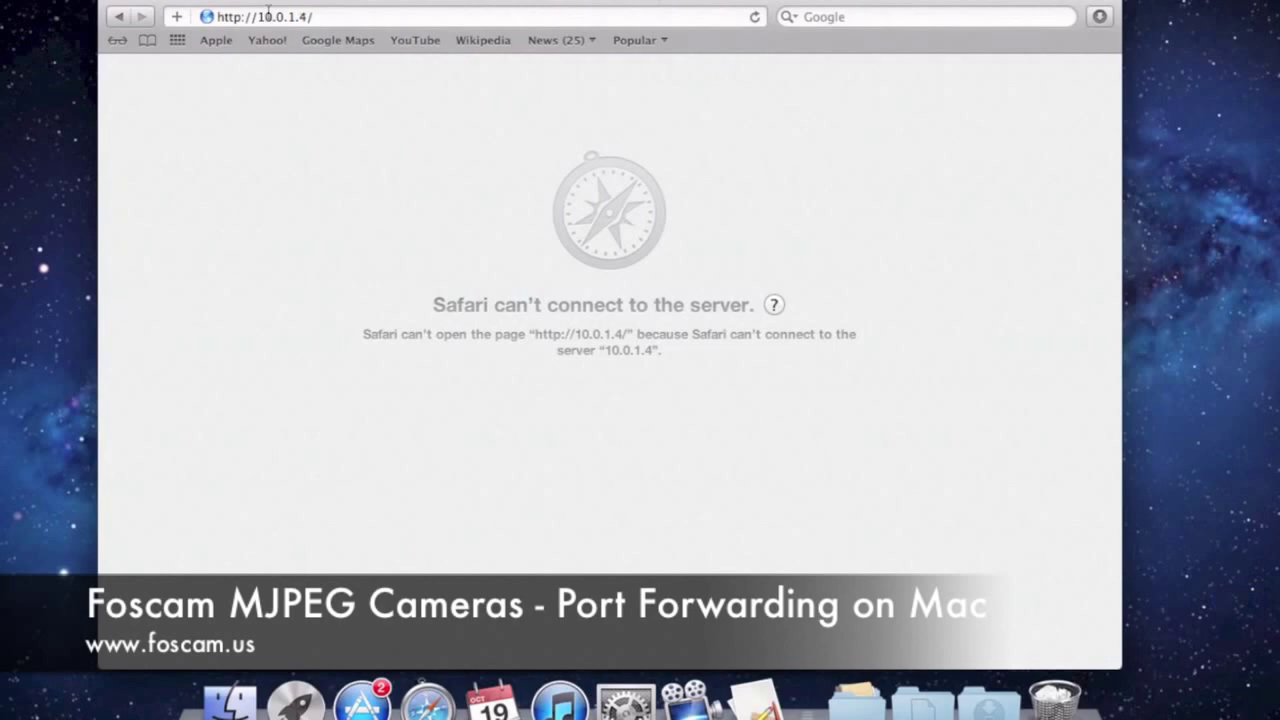
# - Add :8090 back to the address and reload the camera's login page
pyautogui.click(320, 17)
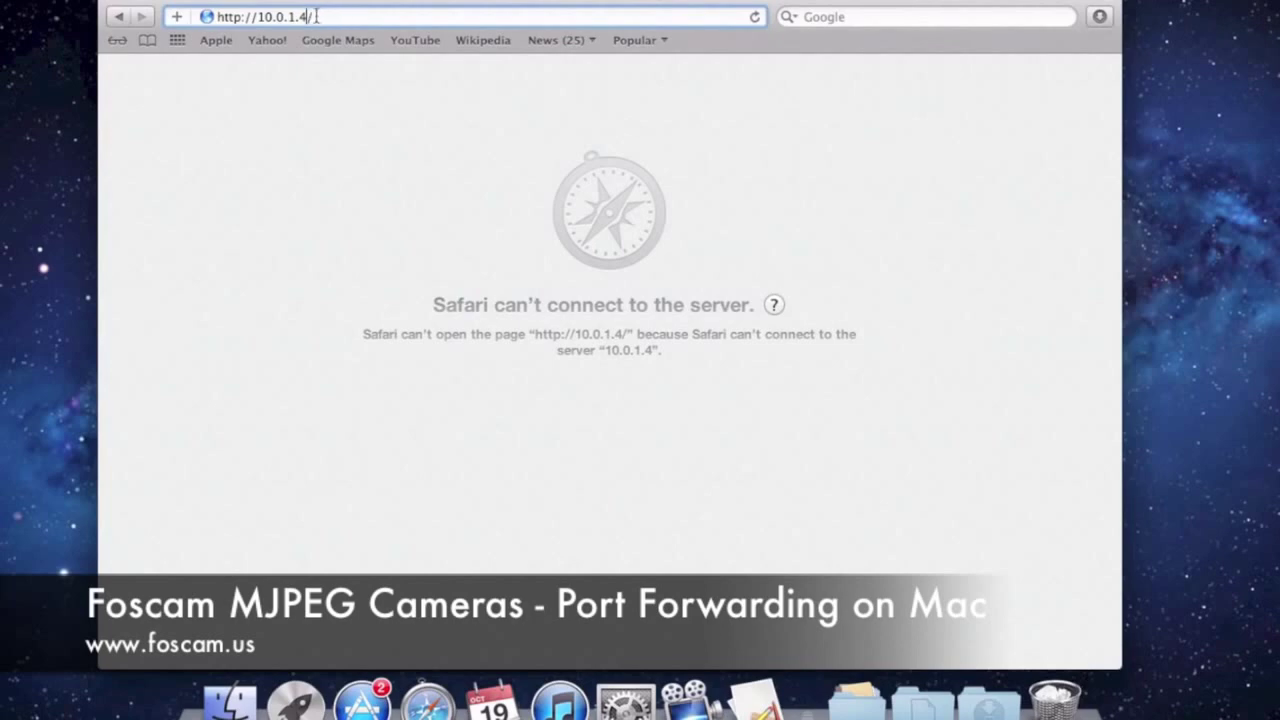
pyautogui.press('Left')
pyautogui.write(':8090')
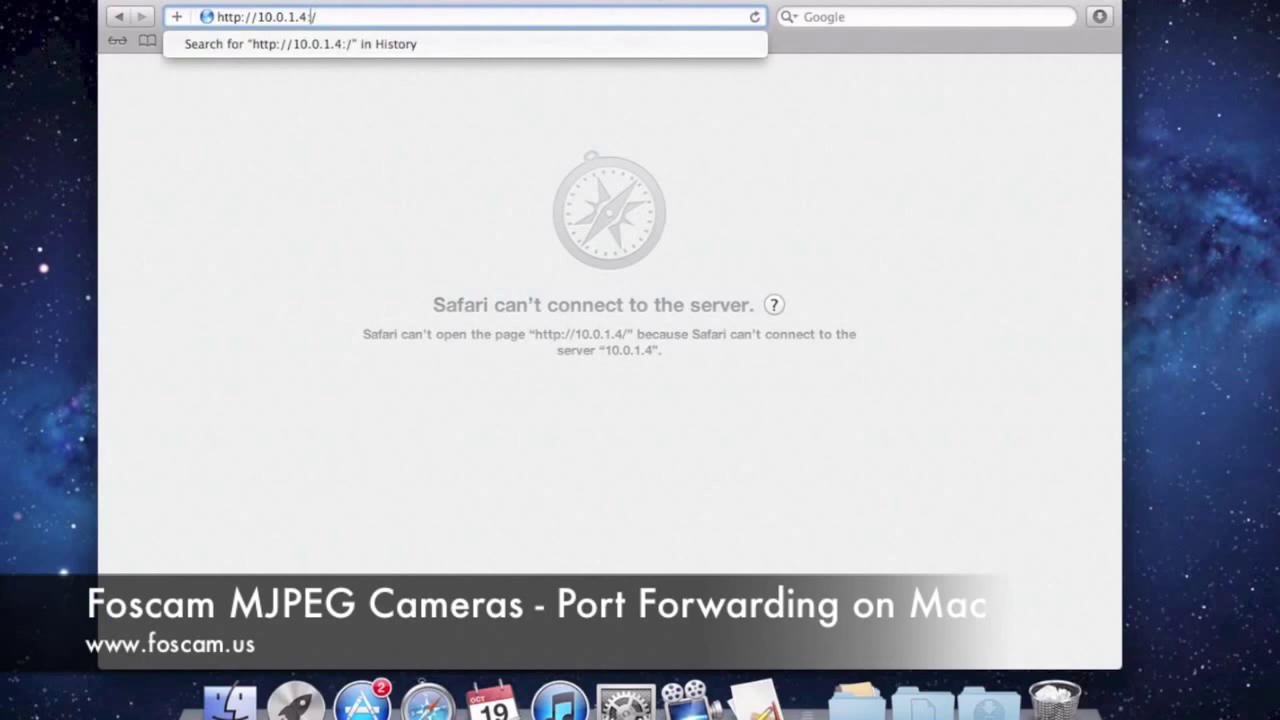
pyautogui.press('Return')
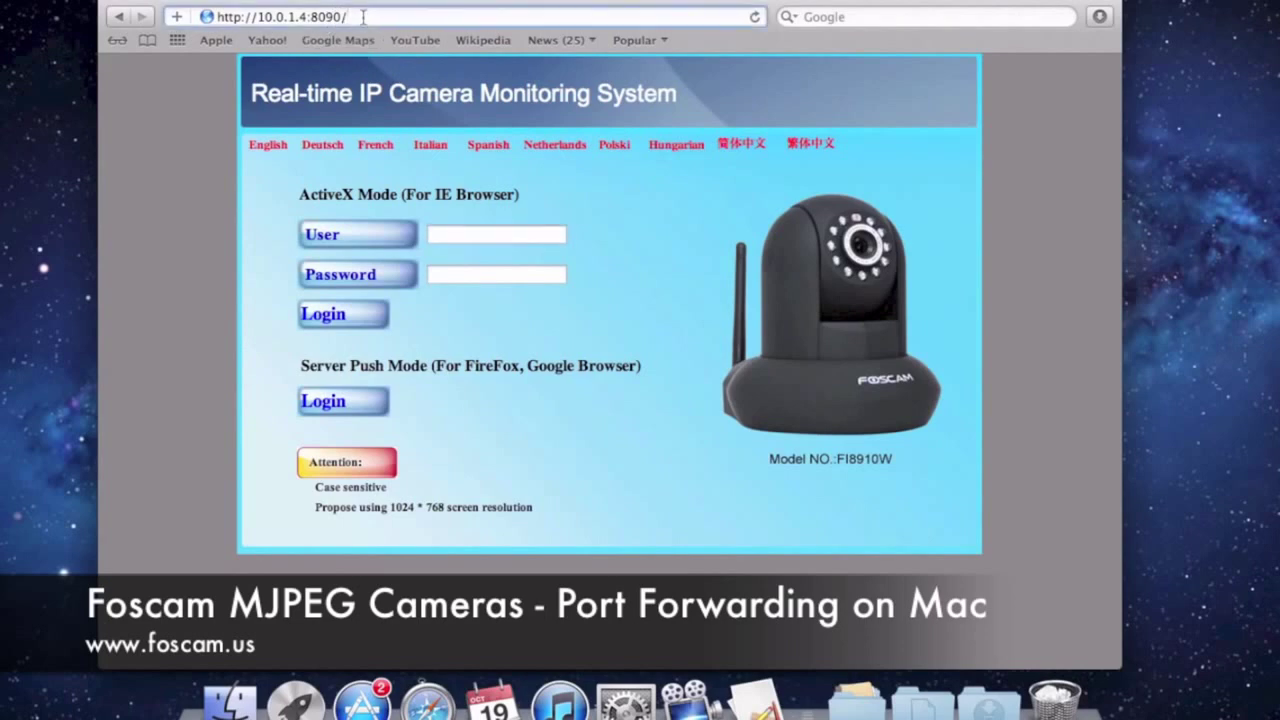
# - Open the Applications folder from the Dock
pyautogui.moveTo(363, 16); pyautogui.dragTo(216, 17)
pyautogui.click(258, 16)
pyautogui.click(862, 700)
pyautogui.scroll(-10, 796, 430)
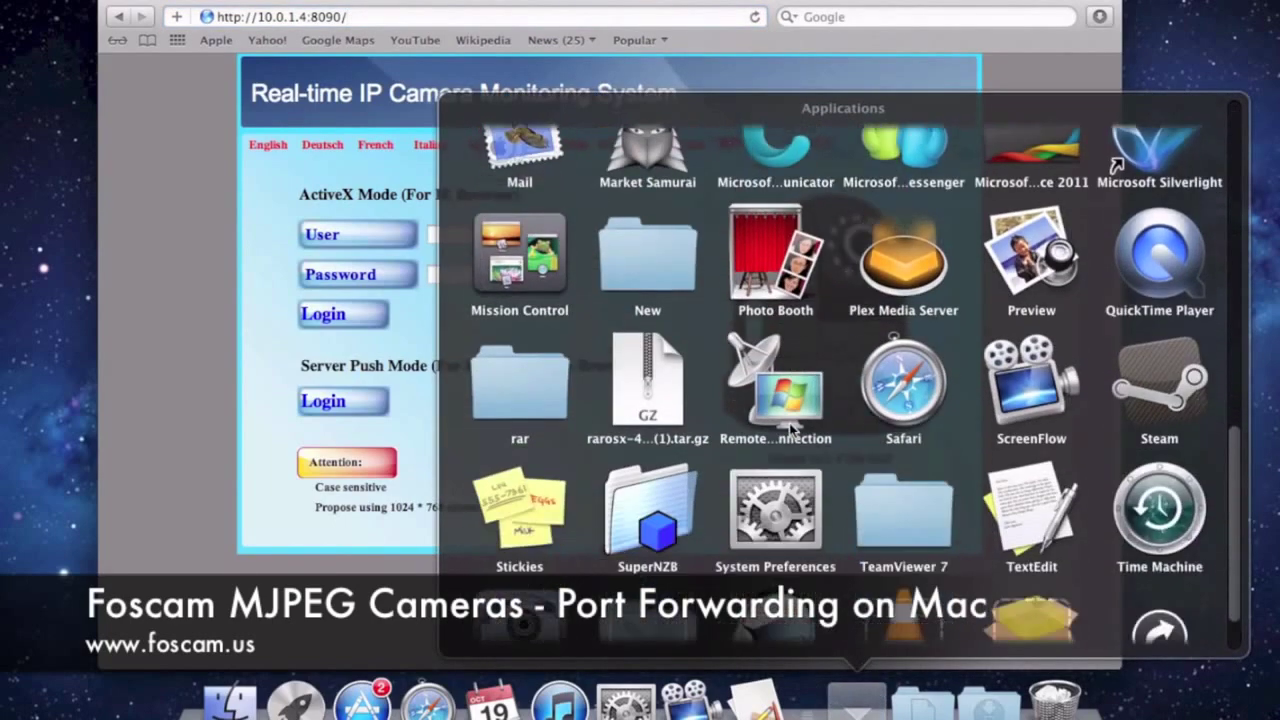
# - Open the Utilities folder and launch AirPort Utility
pyautogui.click(652, 560)
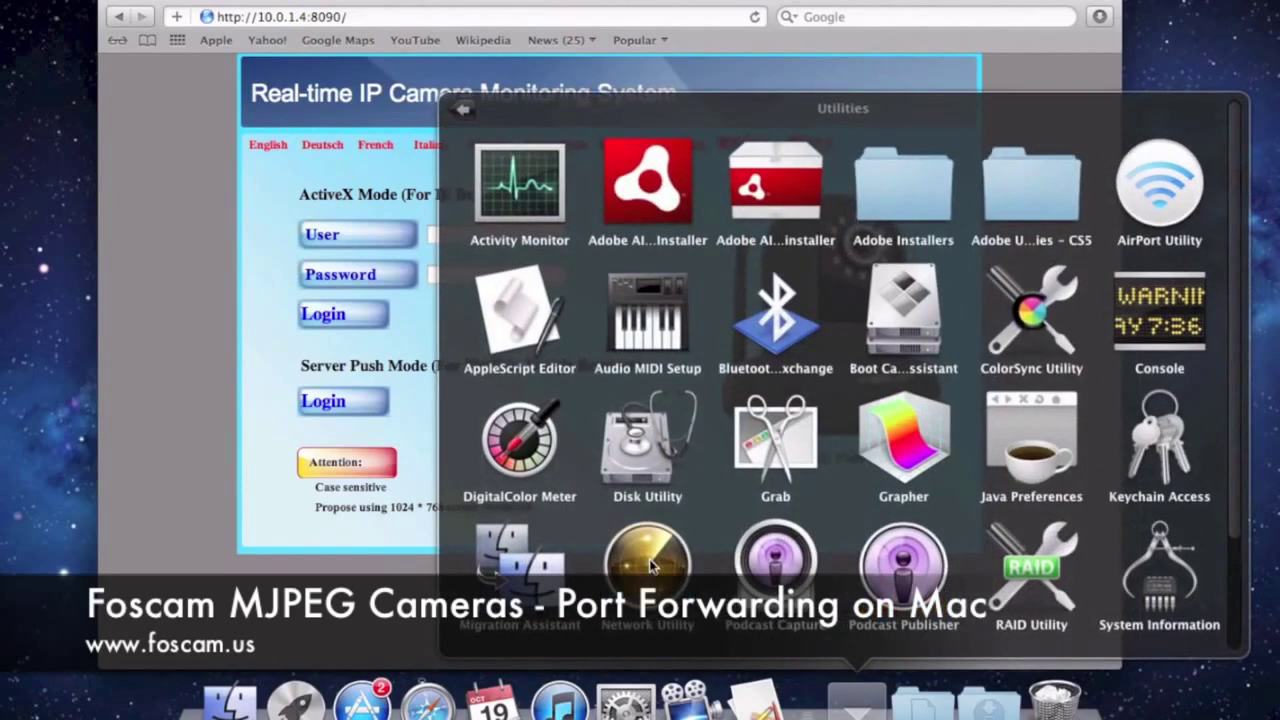
pyautogui.click(1160, 190)
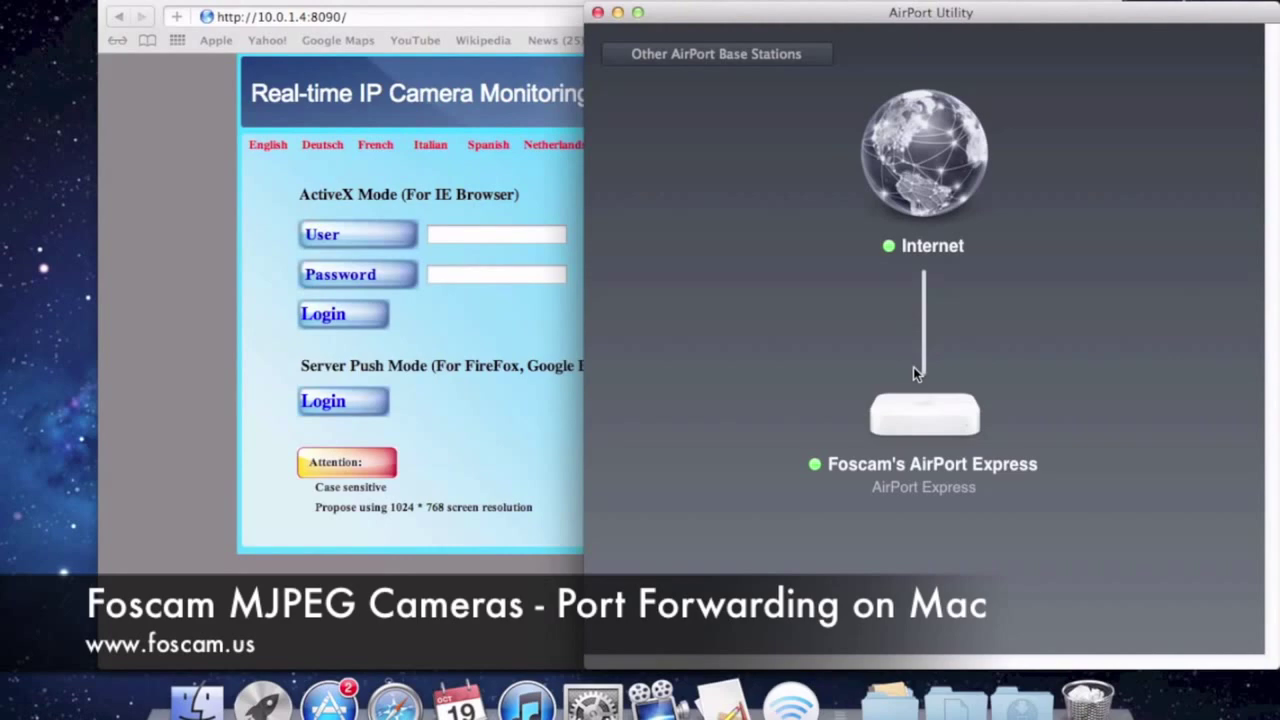
# - Edit the AirPort Express base station and switch to its Network settings
pyautogui.click(917, 414)
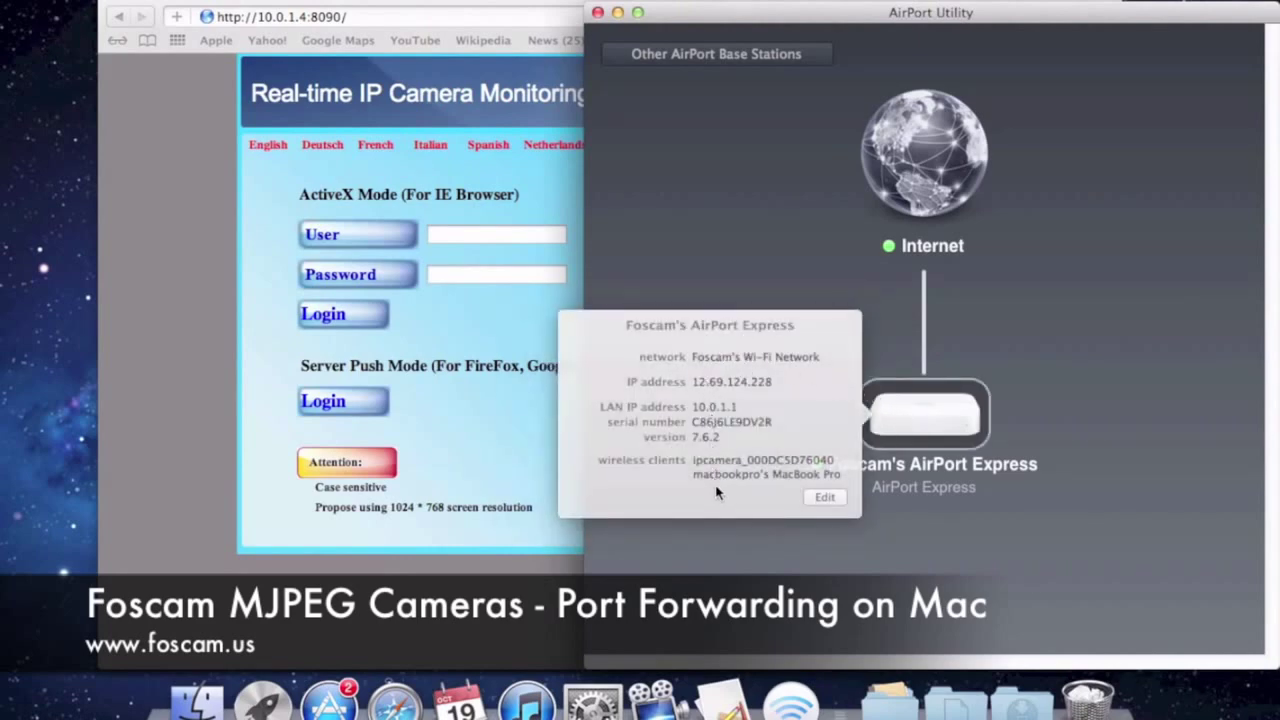
pyautogui.click(825, 497)
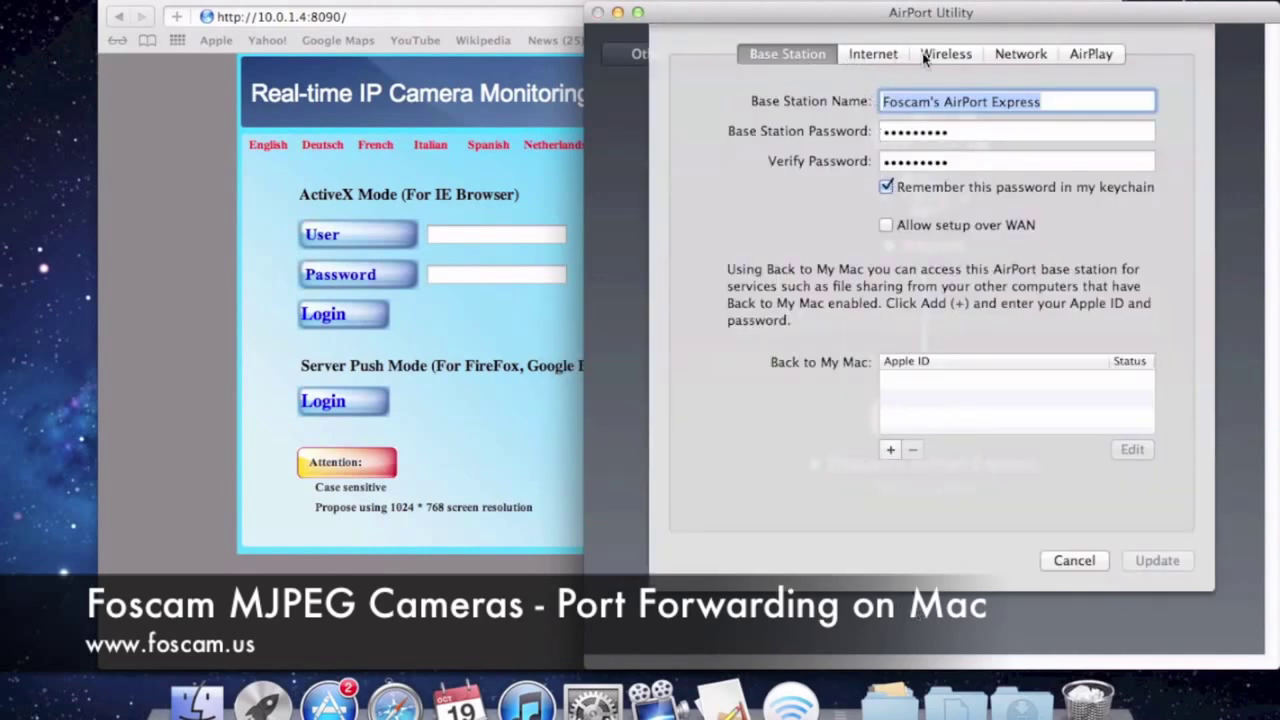
pyautogui.click(1025, 58)
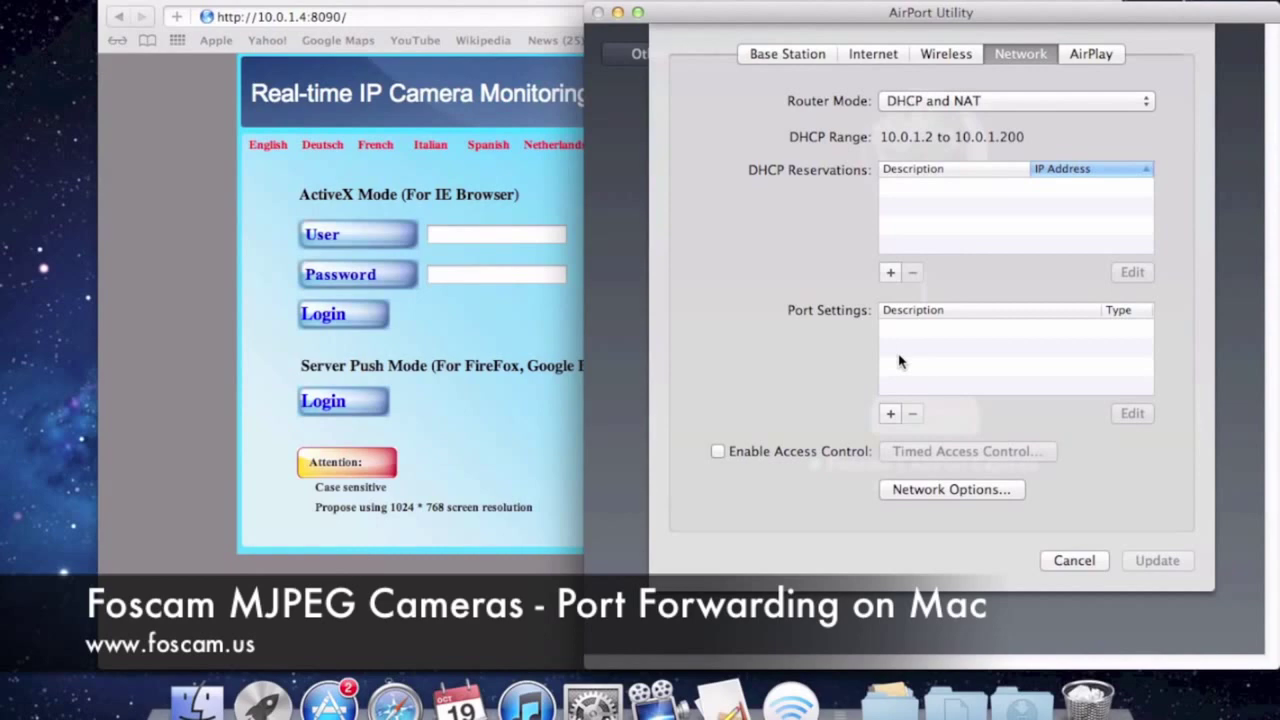
# - Add a new port mapping described as 'Foscam Camera 1'
pyautogui.click(890, 414)
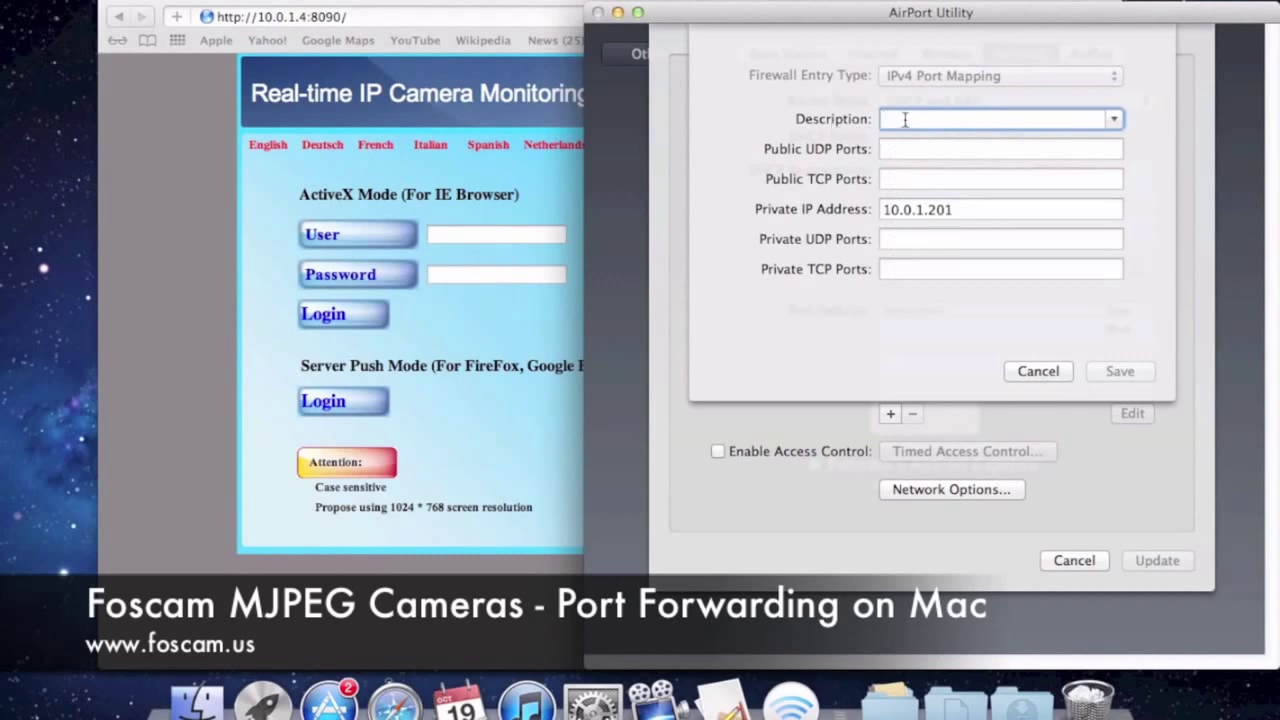
pyautogui.write('Foscam Camera 1')
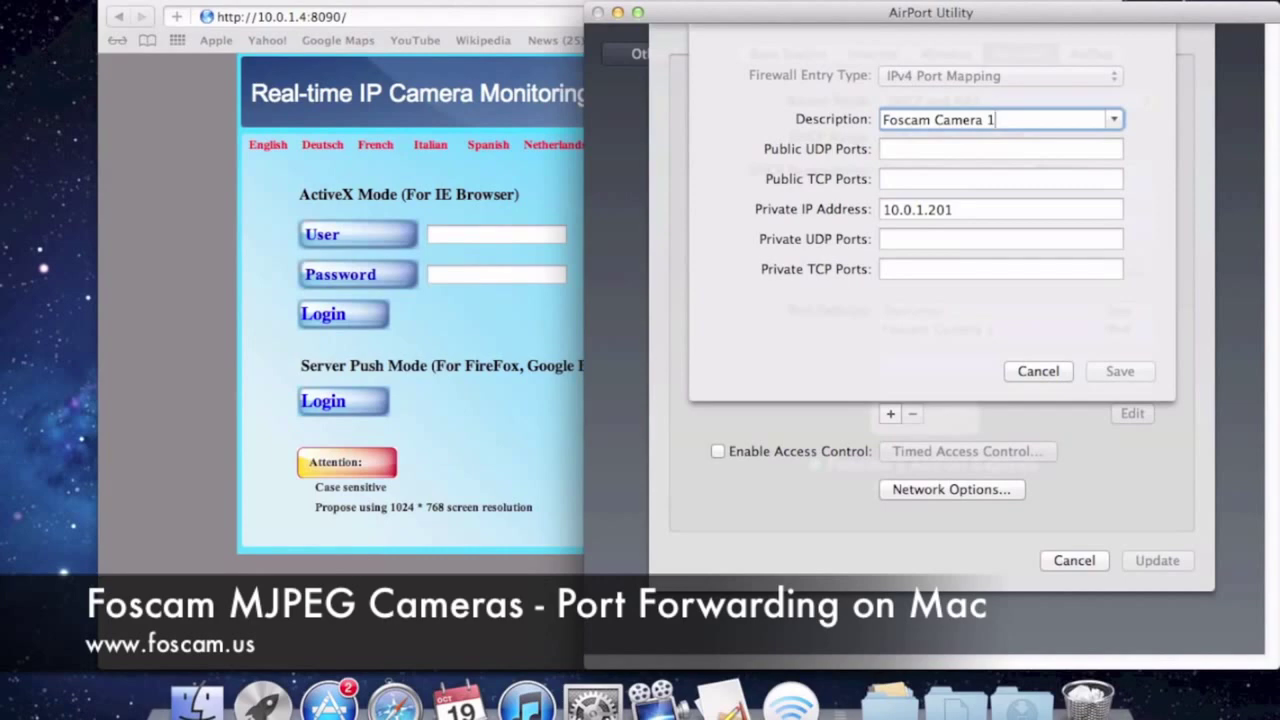
pyautogui.press('super+a')
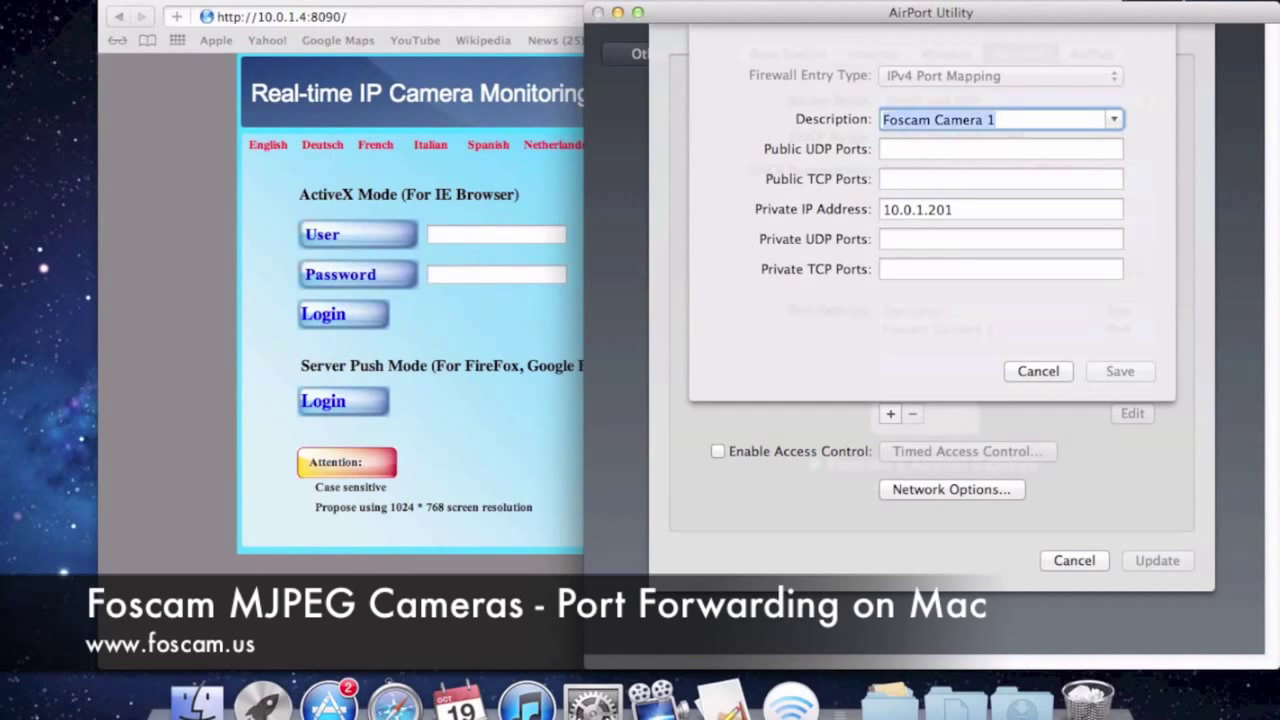
pyautogui.write('Basement ')
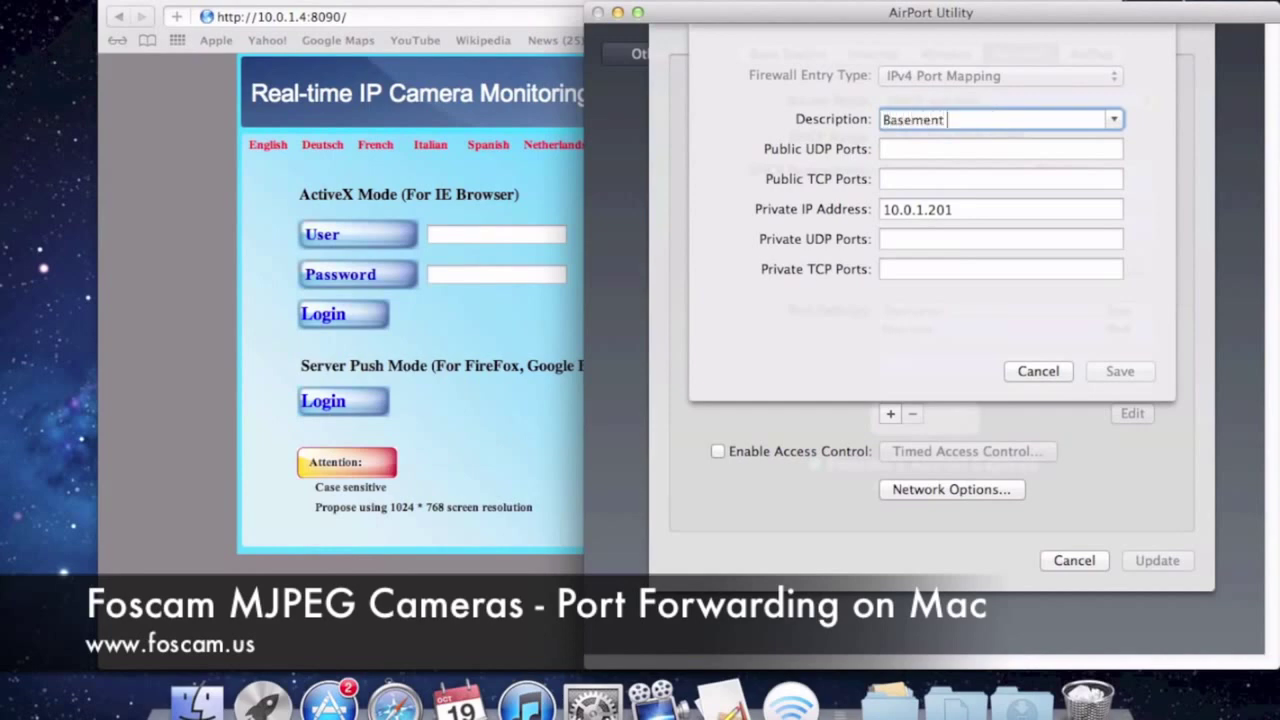
pyautogui.write('Camera')
pyautogui.press('super+a')
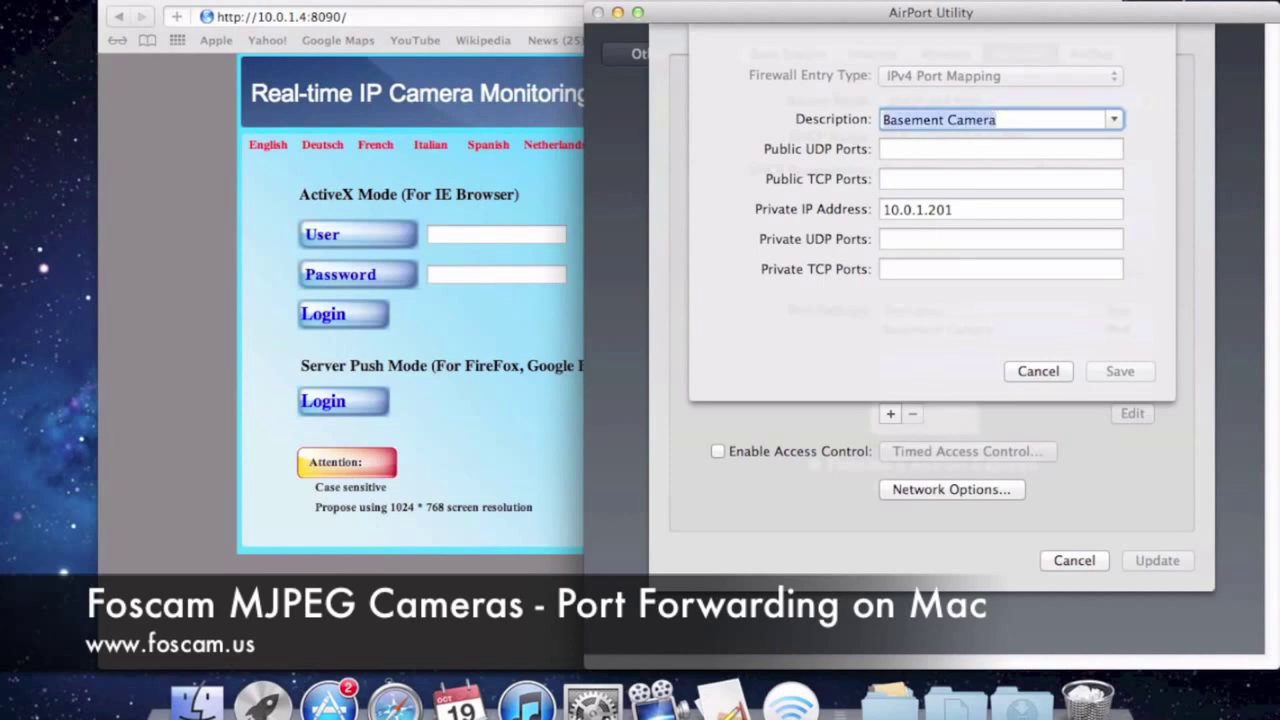
pyautogui.write('Foscam Camera')
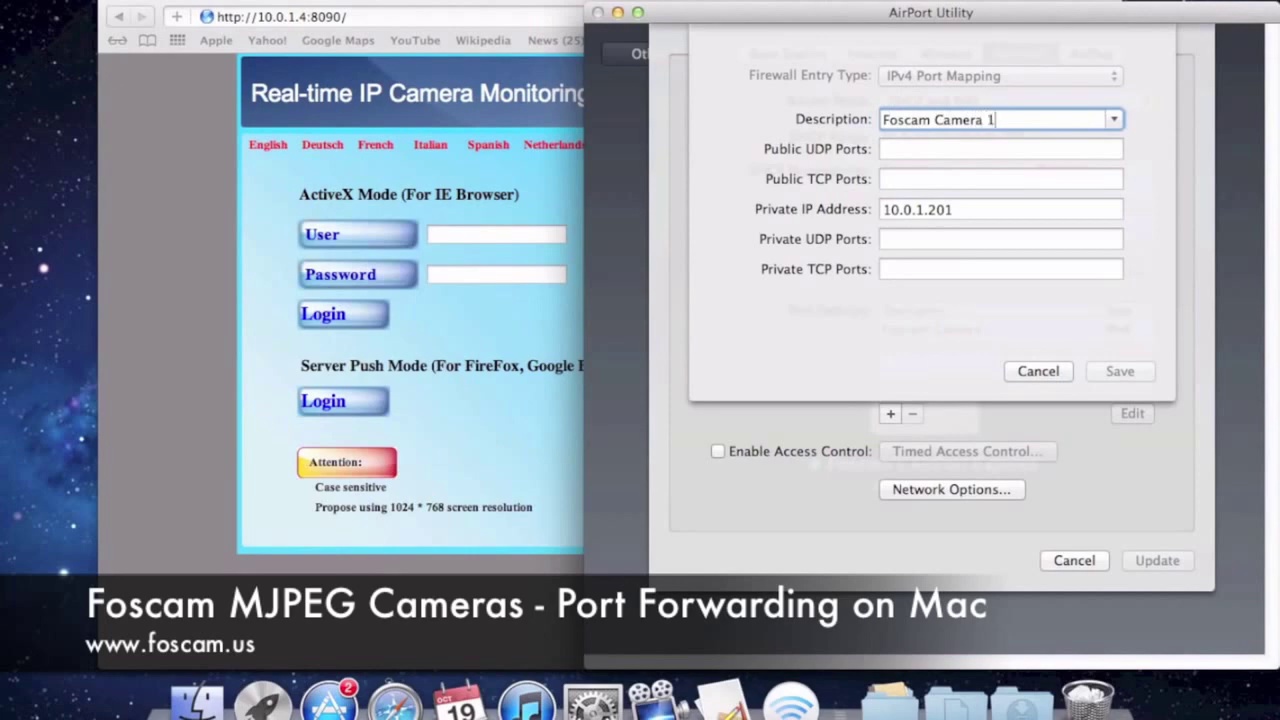
# - Enter 8090 for the public UDP, public TCP and private UDP ports
pyautogui.click(891, 152)
pyautogui.click(892, 180)
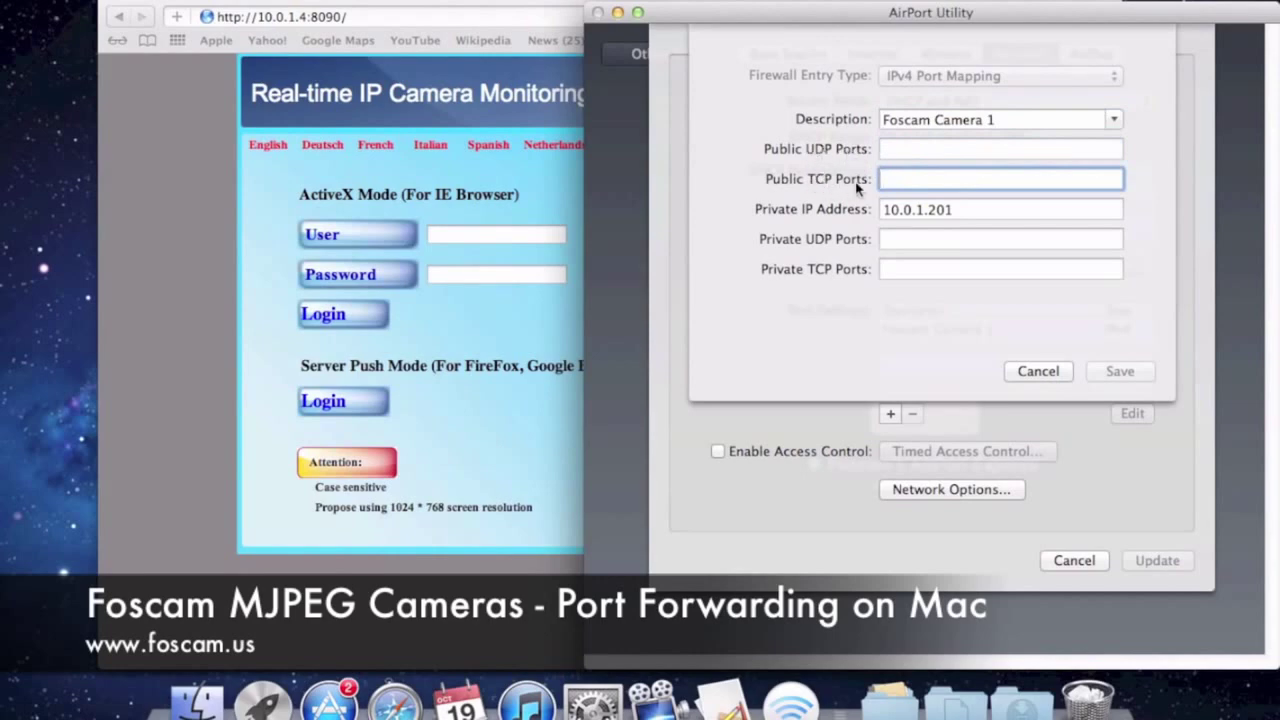
pyautogui.click(896, 150)
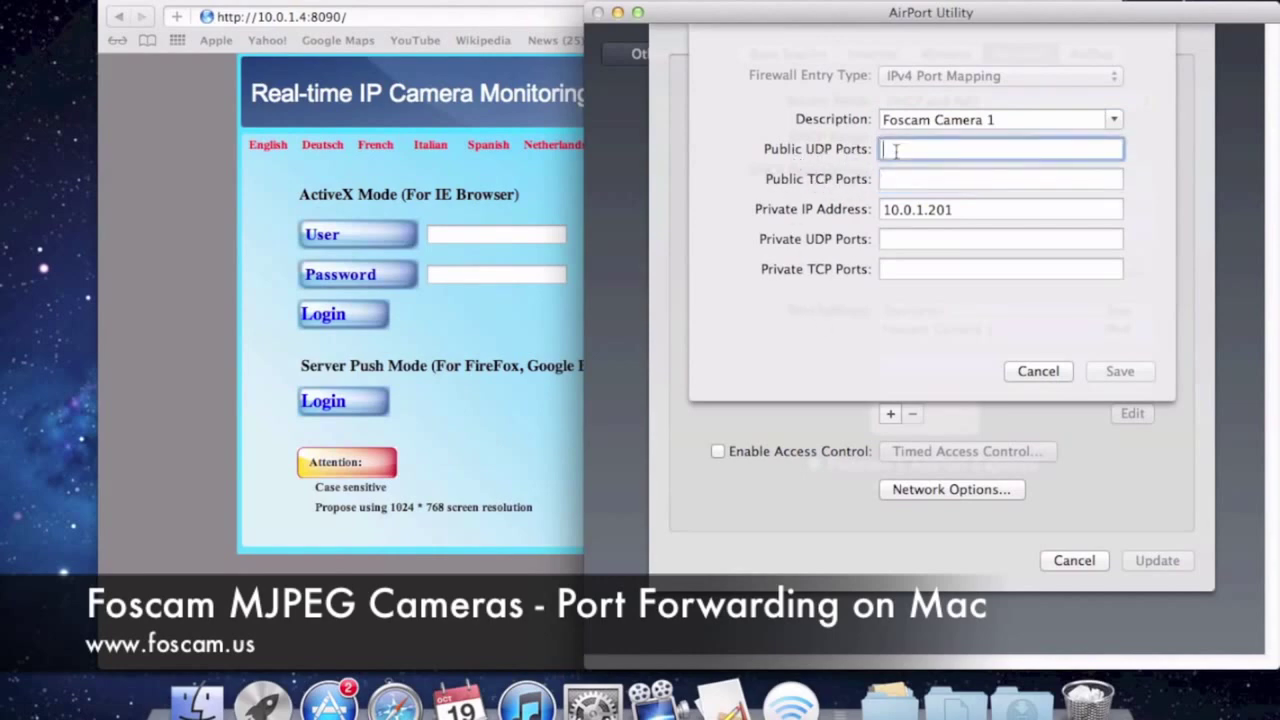
pyautogui.write('8090')
pyautogui.click(1000, 179)
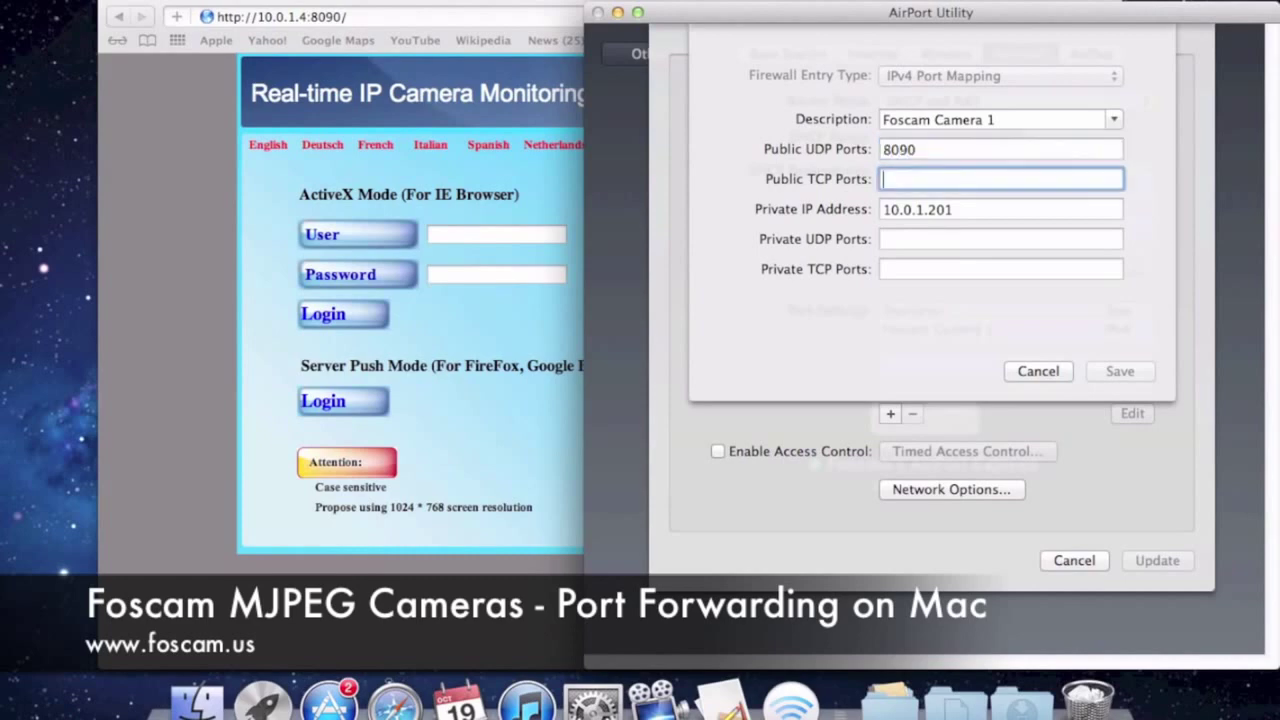
pyautogui.write('8090')
pyautogui.press('Tab')
pyautogui.press('Tab')
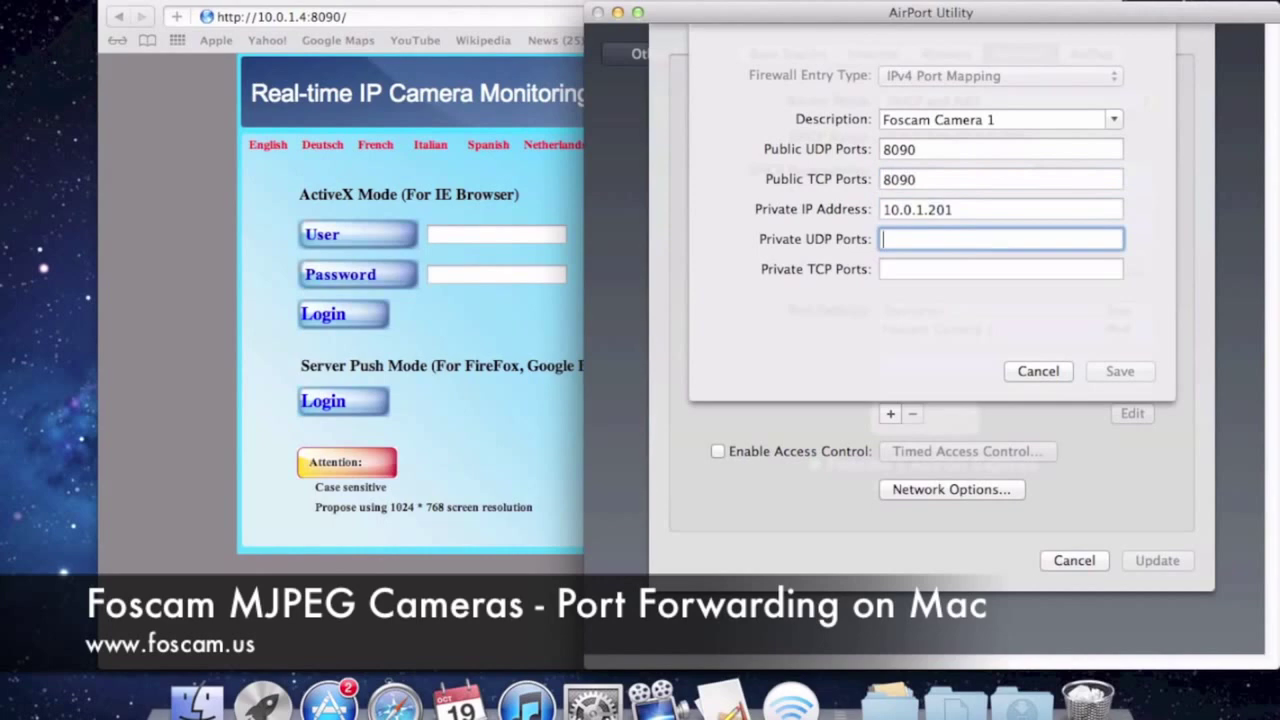
pyautogui.write('8090')
pyautogui.press('Tab')
# - Set private TCP port 8090 and change the private IP address from 10.0.1.201 to 10.0.1.4
pyautogui.write('8090')
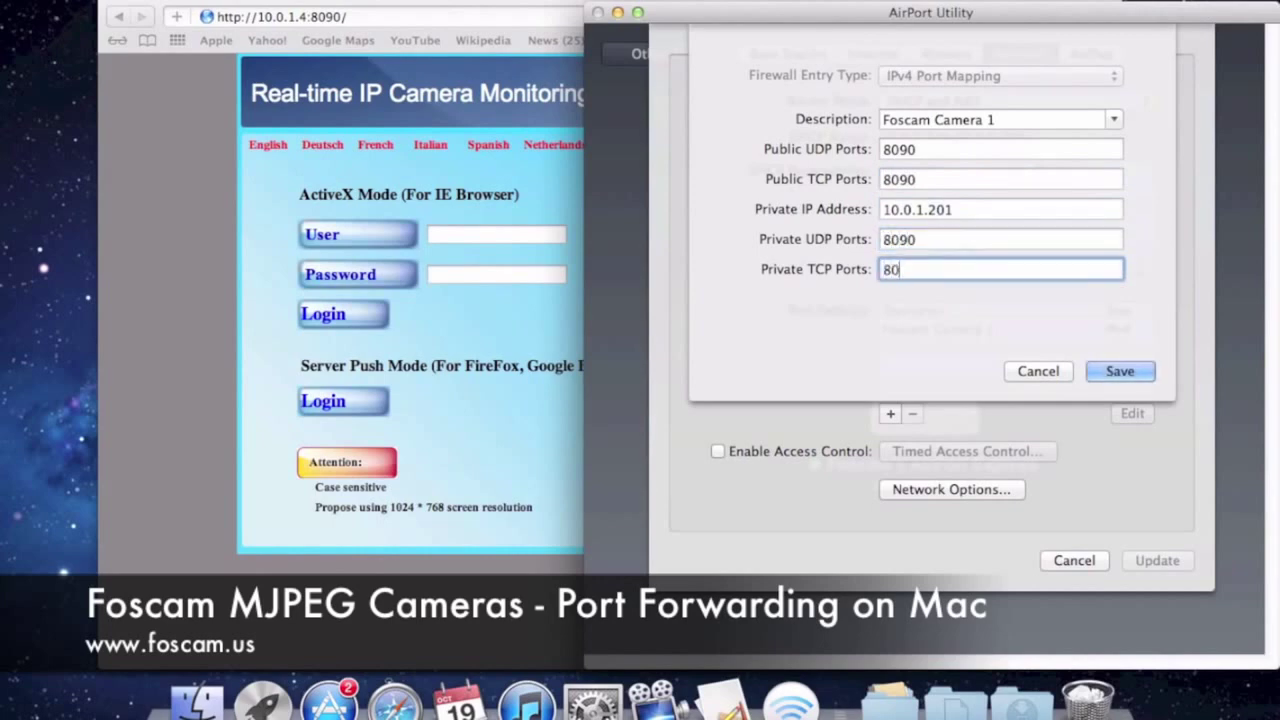
pyautogui.click(722, 700)
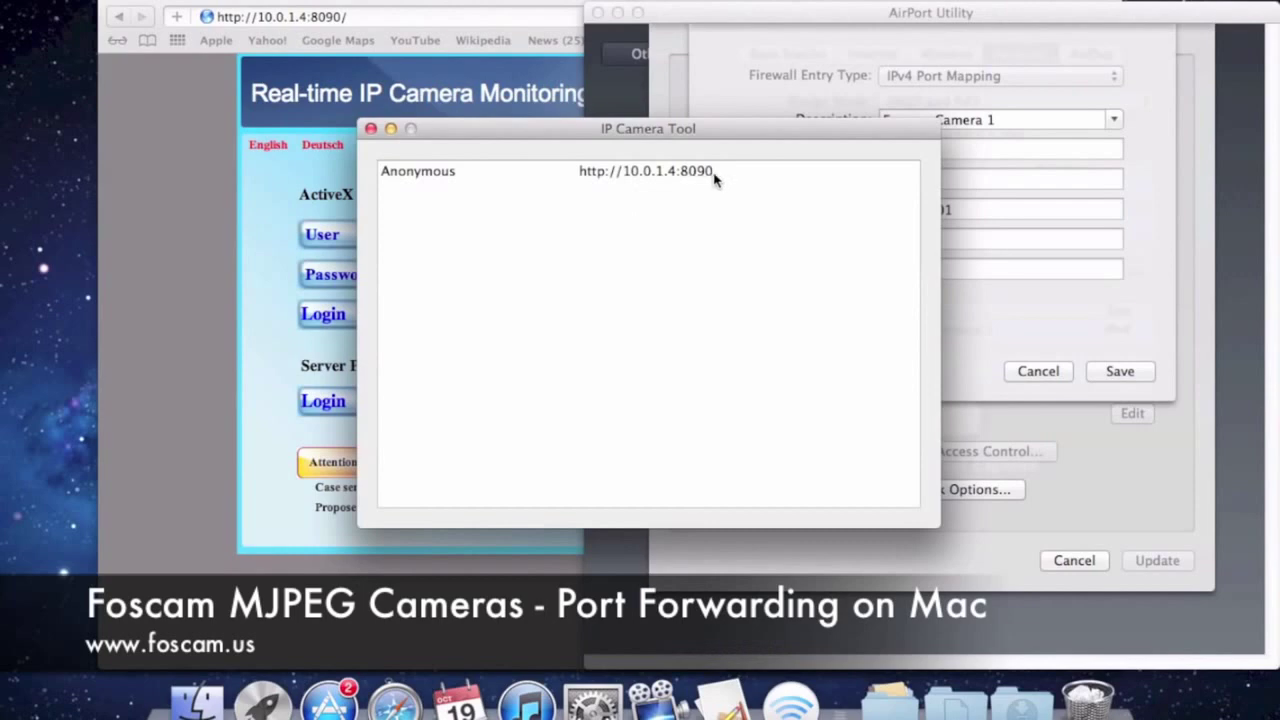
pyautogui.click(996, 221)
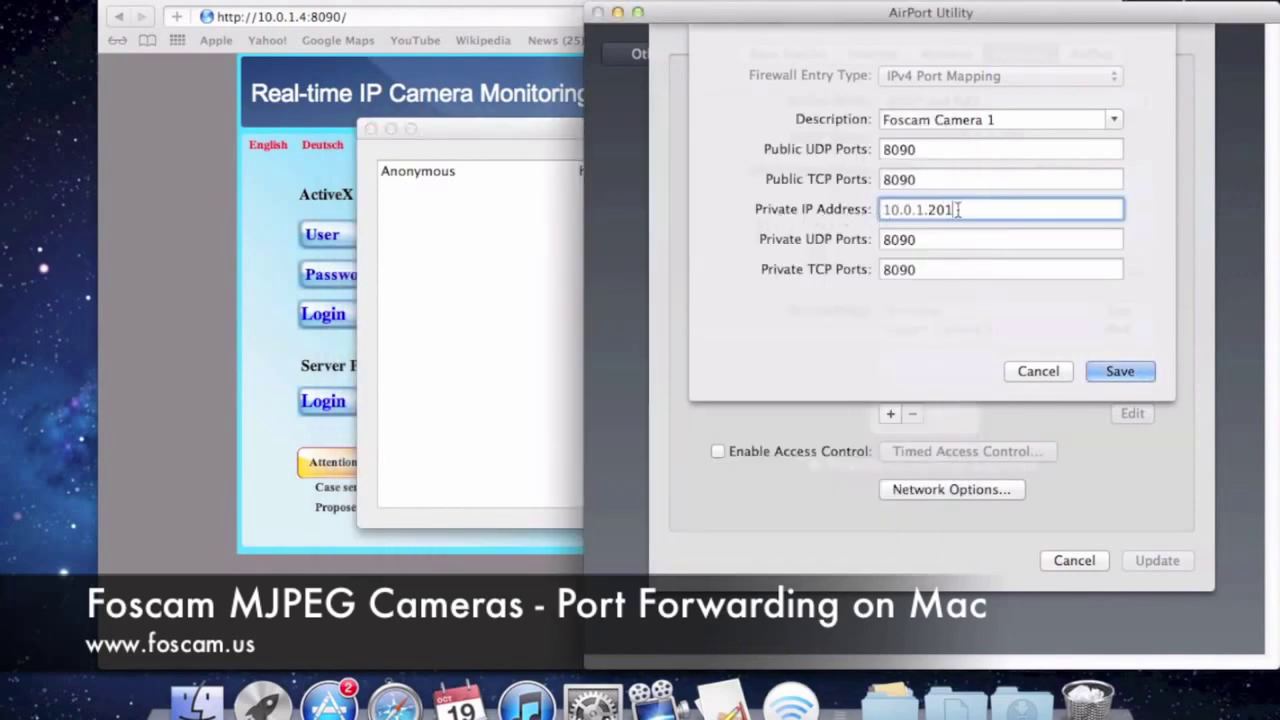
pyautogui.moveTo(965, 209); pyautogui.dragTo(930, 207)
pyautogui.write('4')
# - Cross-check the mapping's 10.0.1.4 address against the camera listed in IP Camera Tool
pyautogui.click(517, 277)
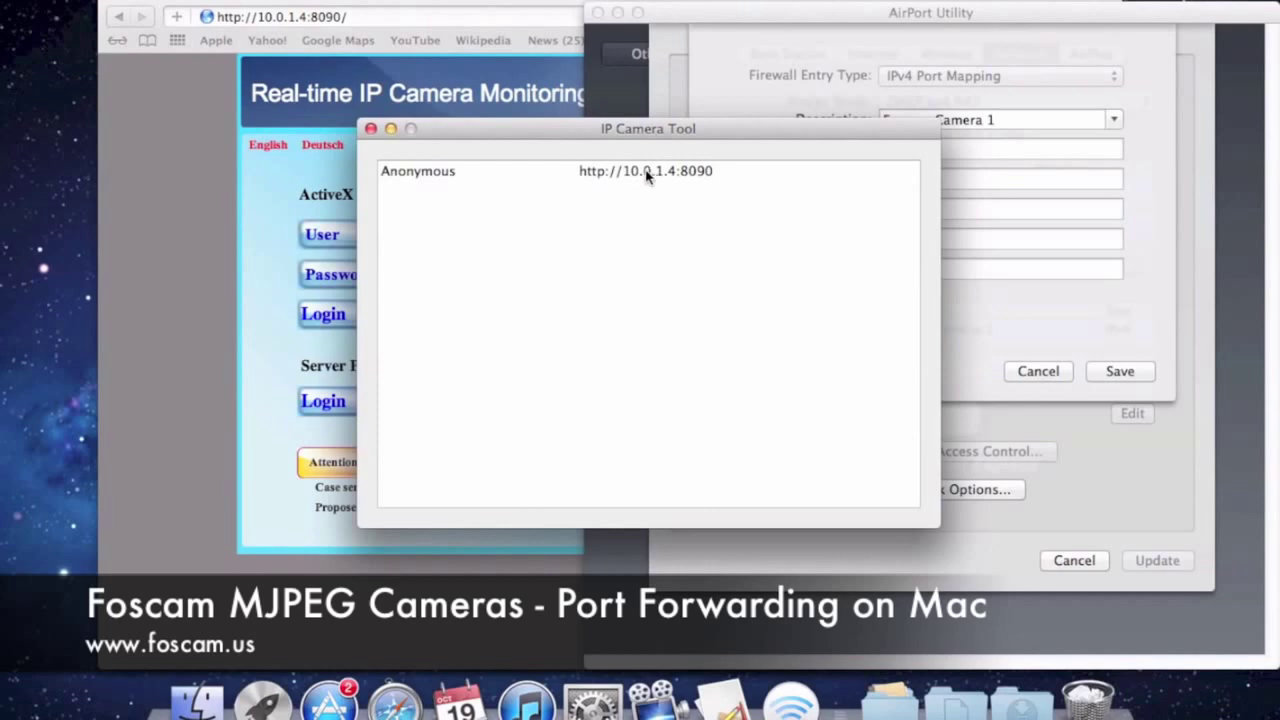
pyautogui.click(960, 209)
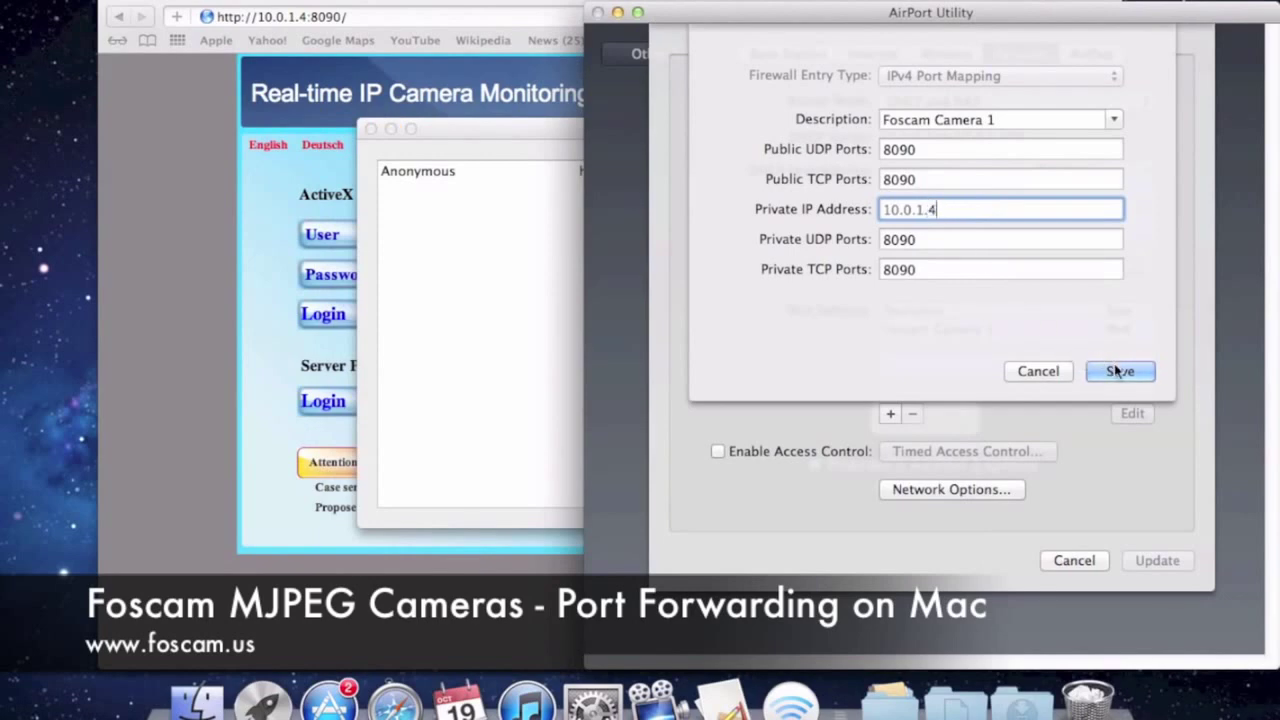
pyautogui.click(474, 248)
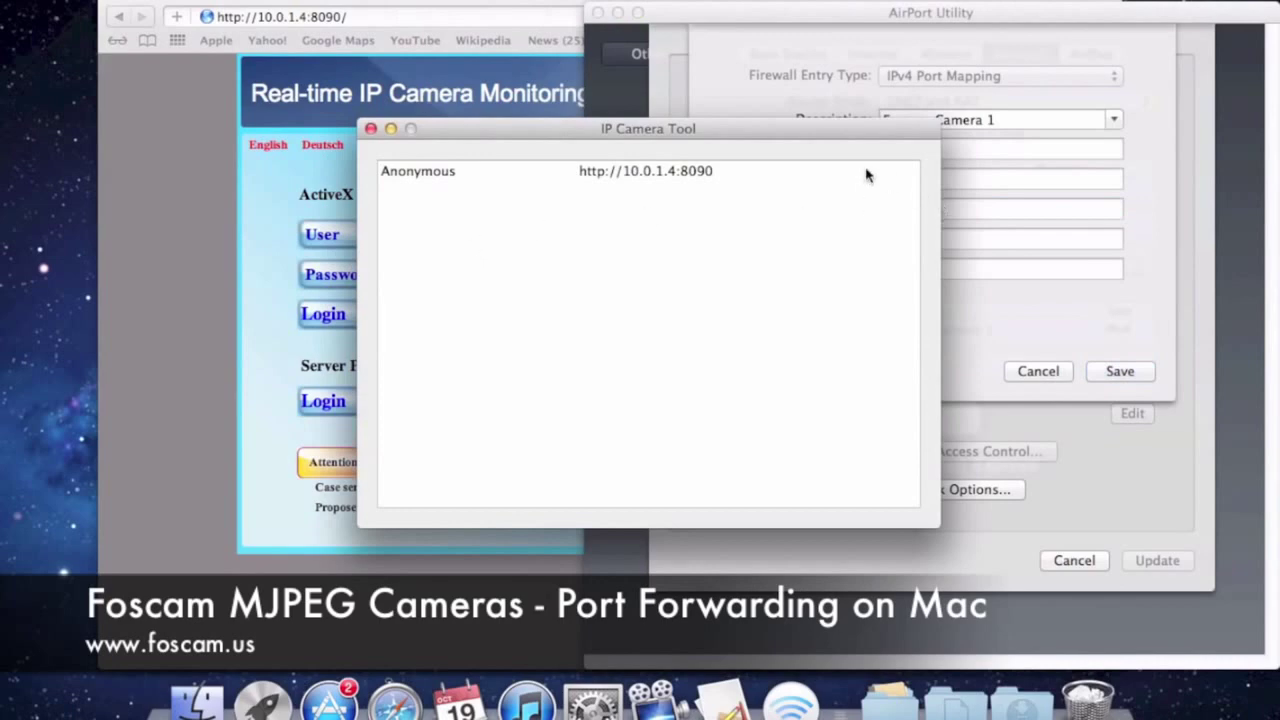
pyautogui.click(1002, 219)
pyautogui.click(501, 266)
pyautogui.click(967, 204)
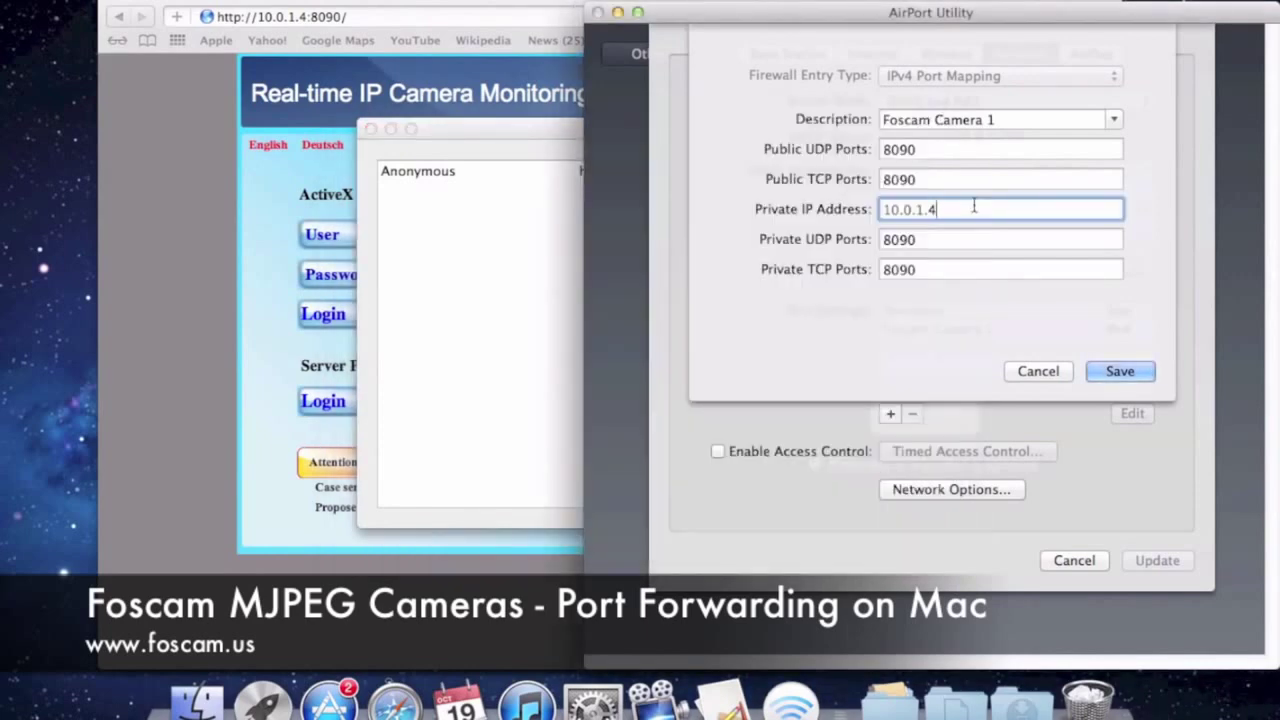
pyautogui.click(543, 243)
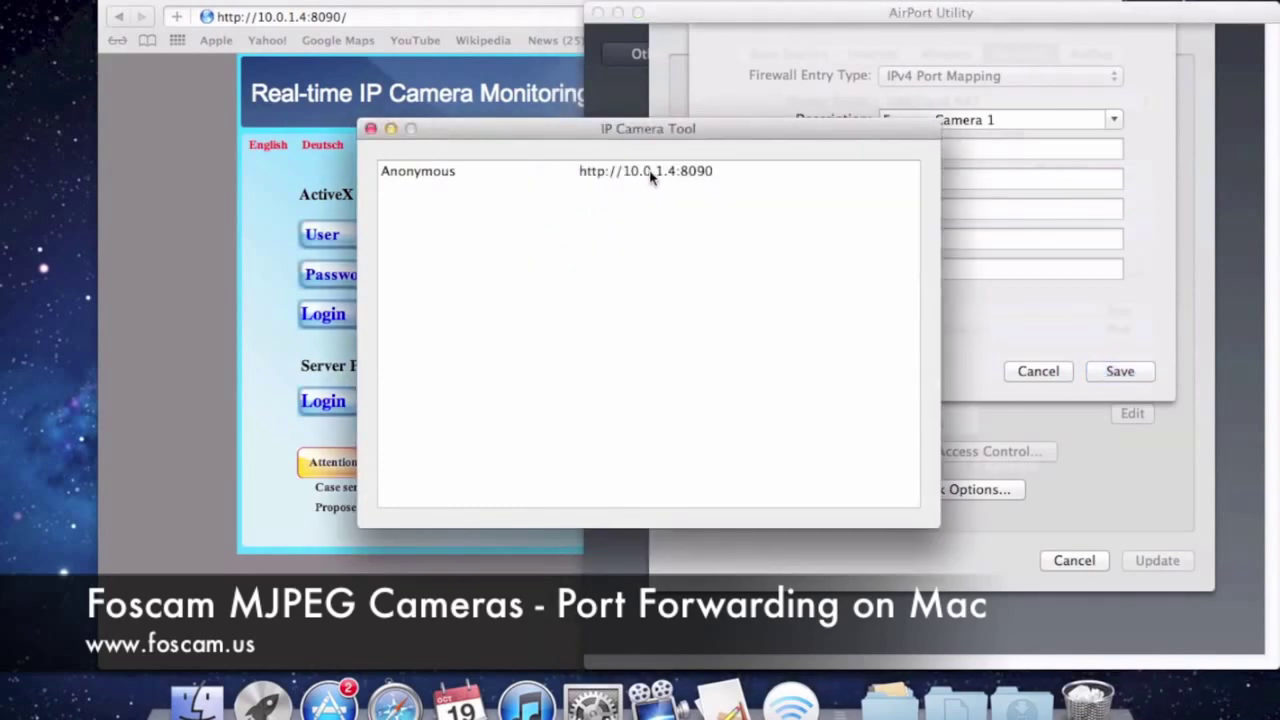
pyautogui.rightClick(652, 173)
pyautogui.click(678, 204)
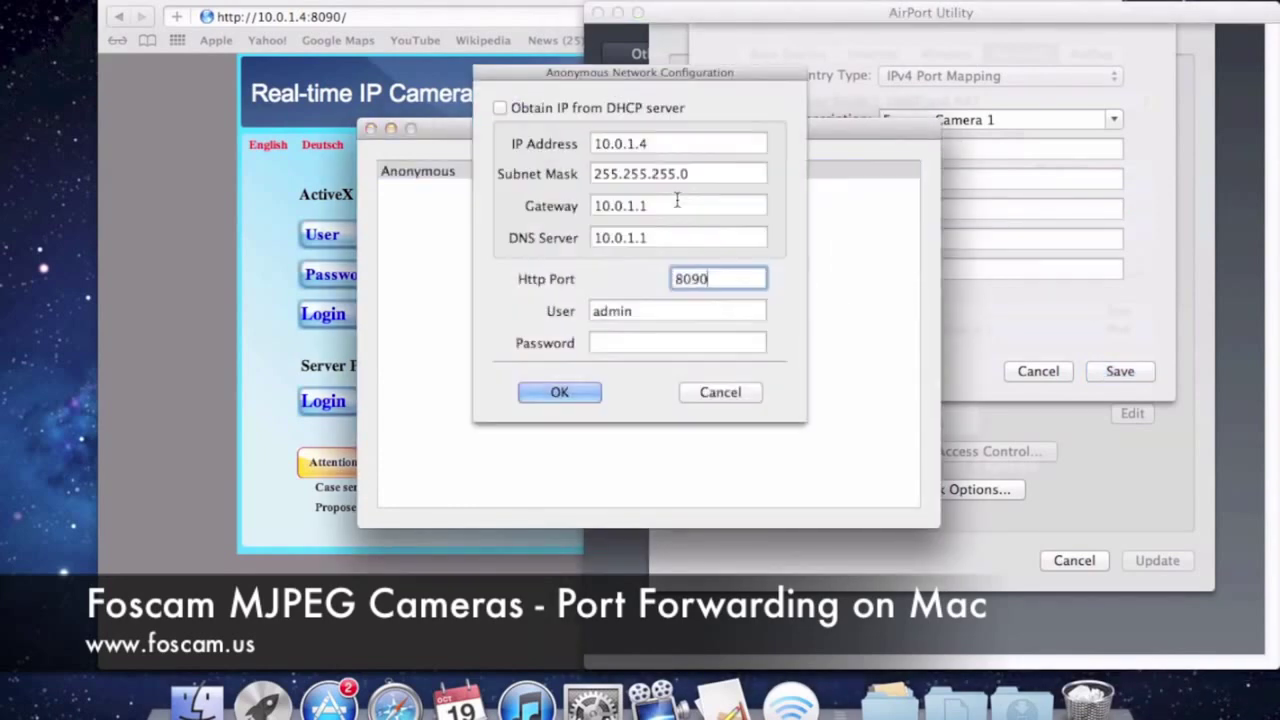
pyautogui.click(636, 144)
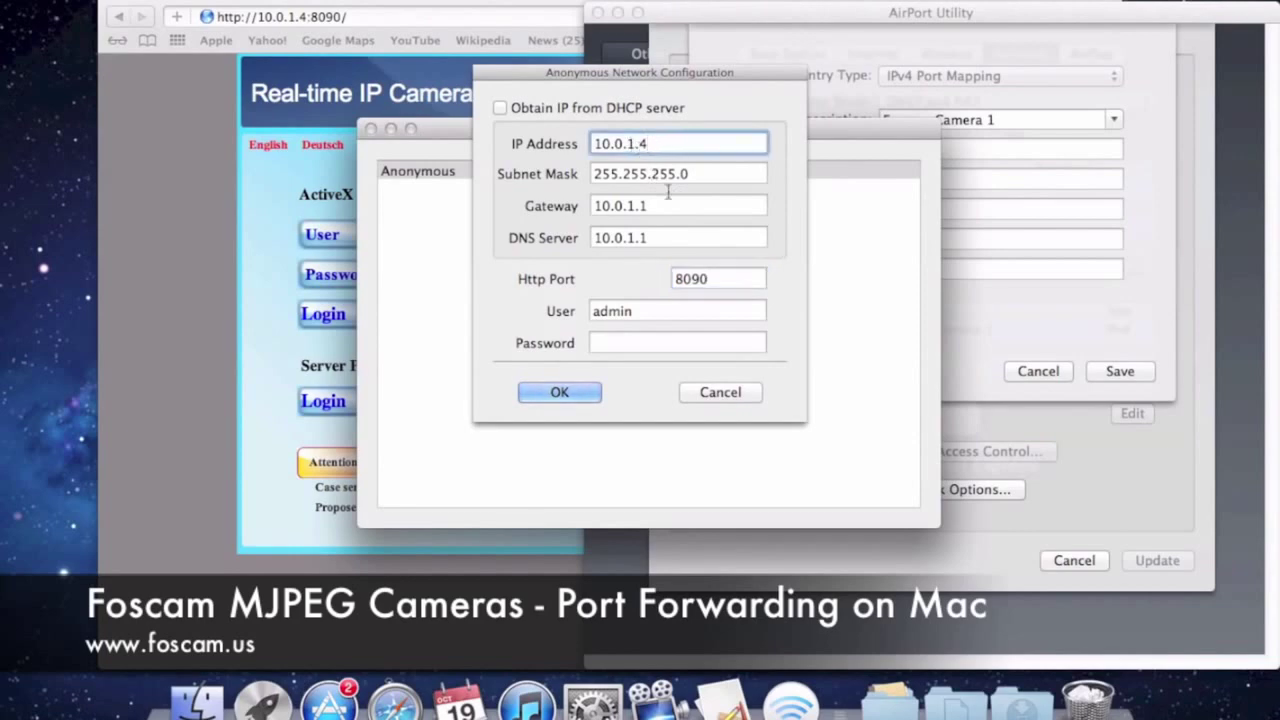
pyautogui.click(717, 391)
pyautogui.click(688, 228)
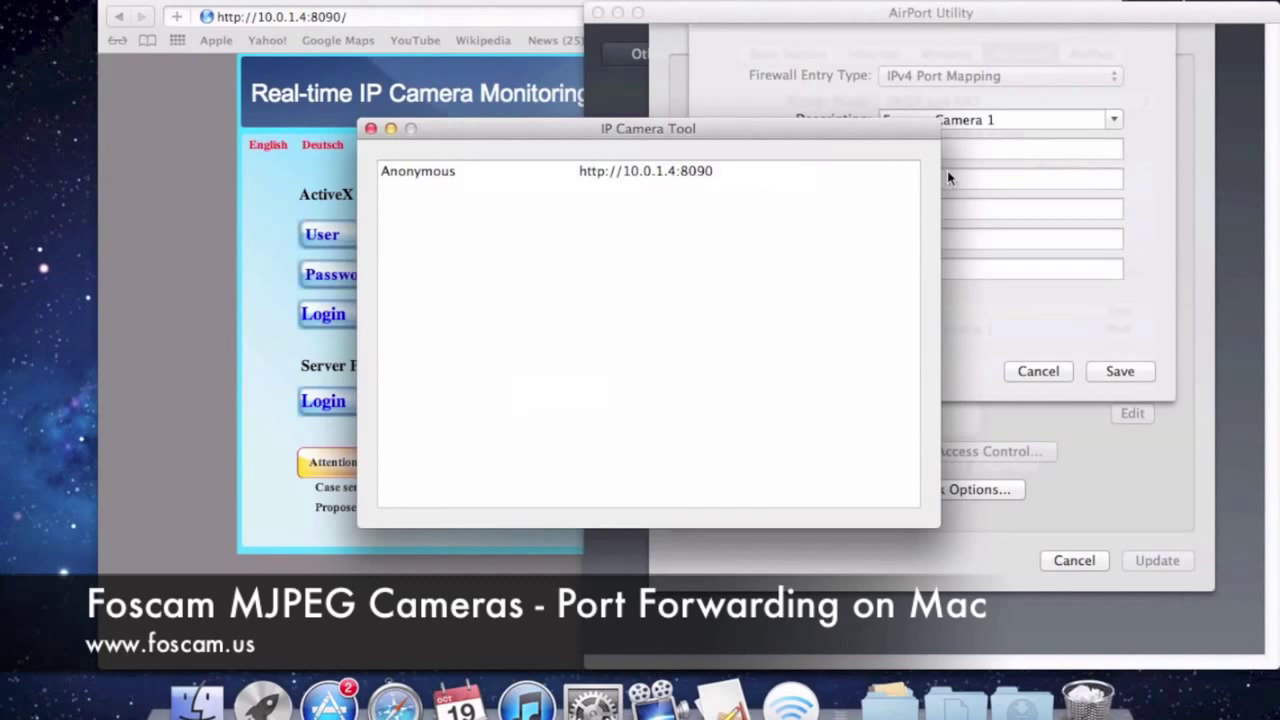
pyautogui.click(978, 207)
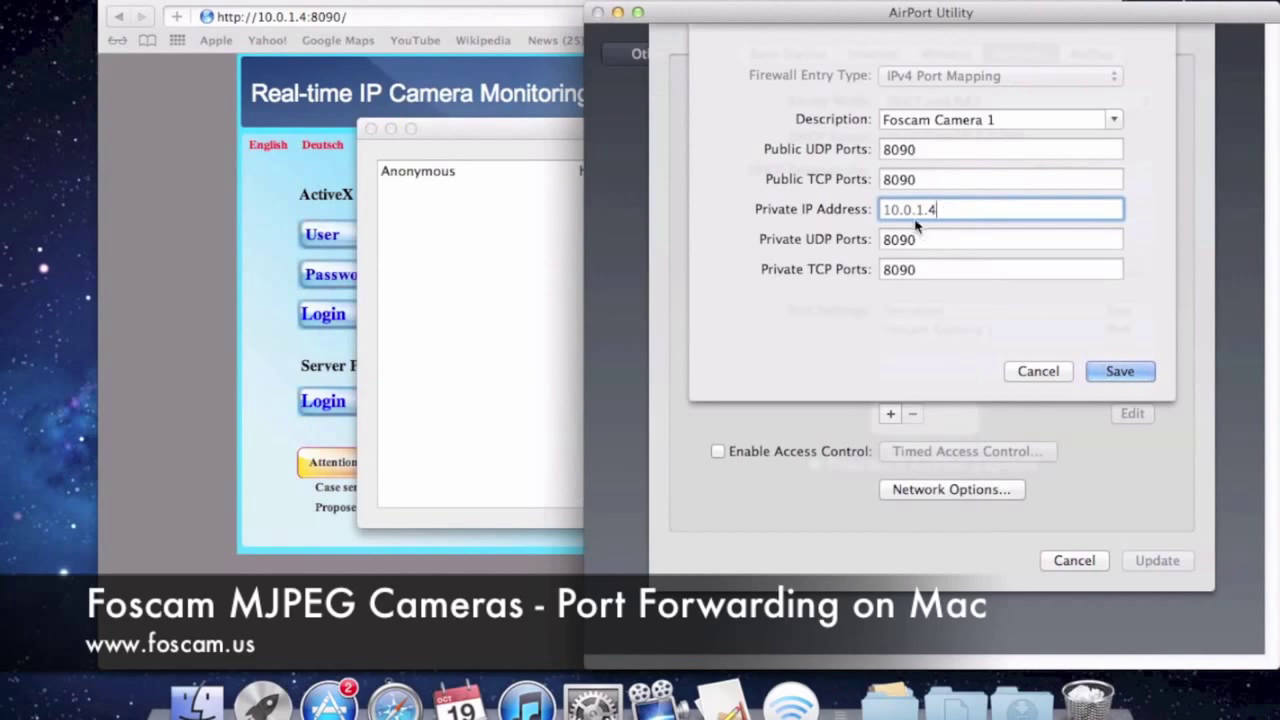
# - Save the Foscam Camera 1 port mapping and update the AirPort Express, confirming its restart
pyautogui.click(1116, 376)
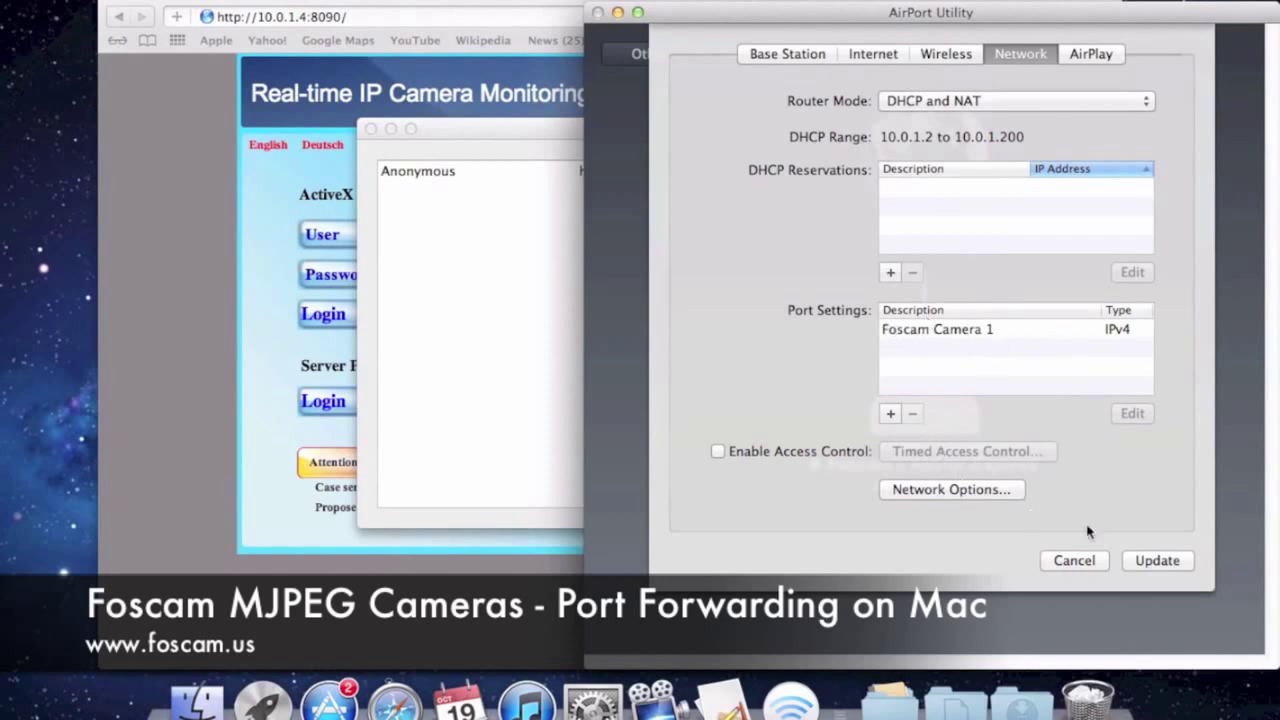
pyautogui.click(1163, 563)
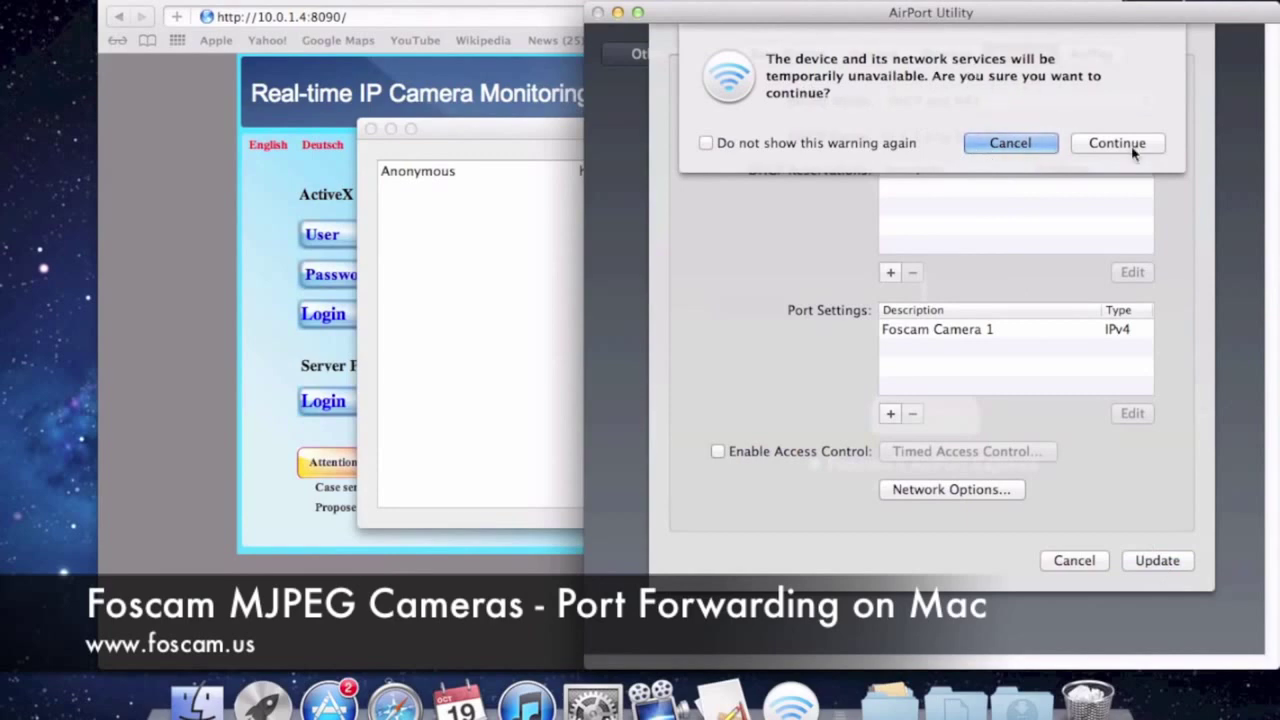
pyautogui.click(1120, 145)
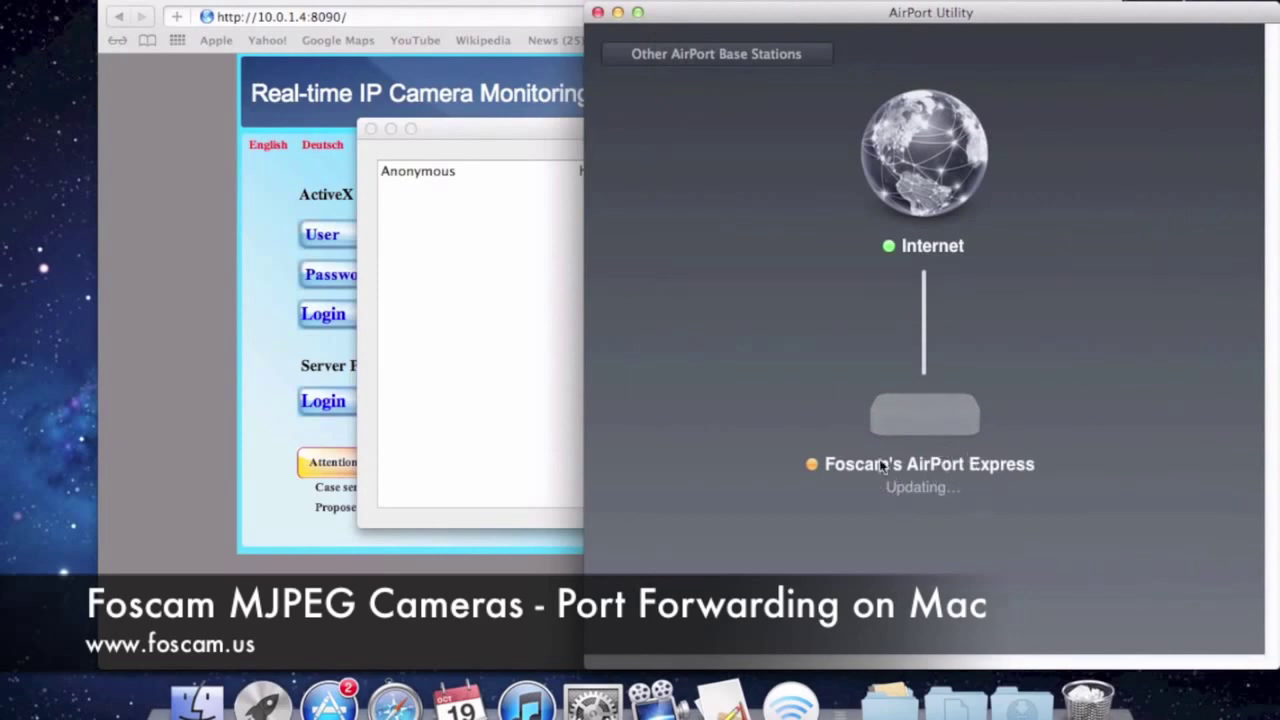
# - Reopen the restarted AirPort Express's Network settings to check the Foscam Camera 1 entry
pyautogui.click(941, 475)
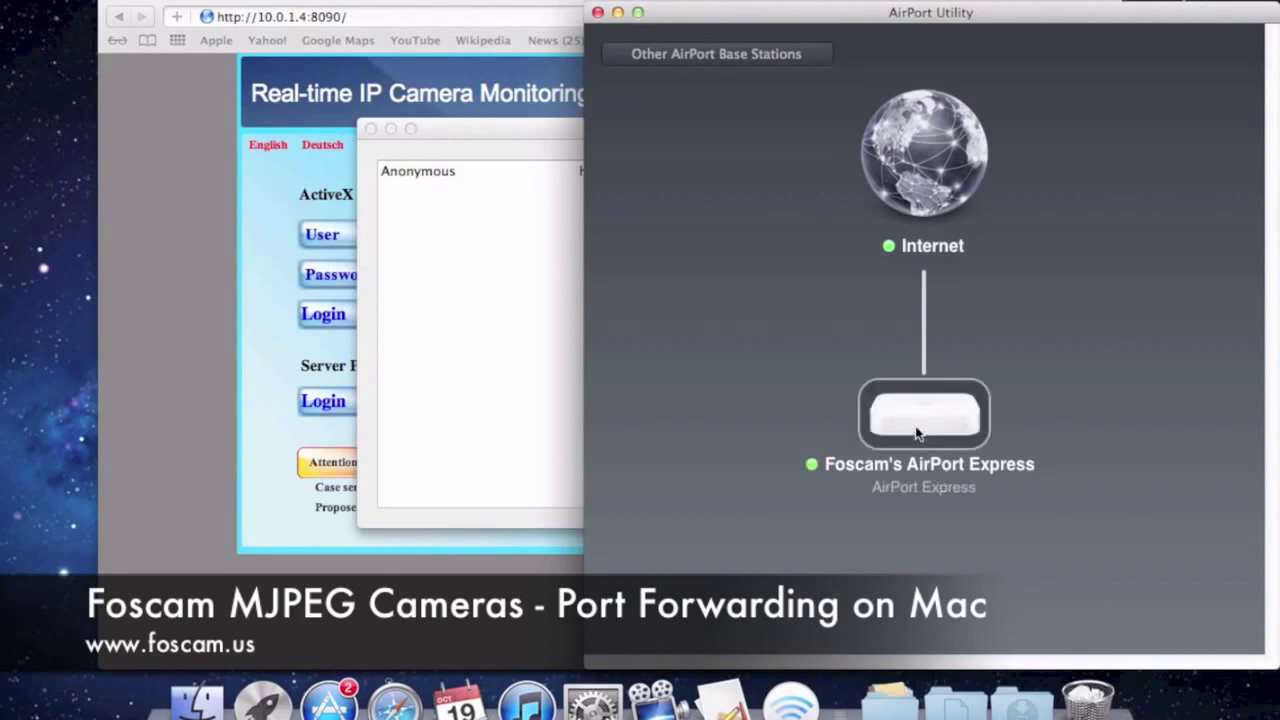
pyautogui.click(825, 497)
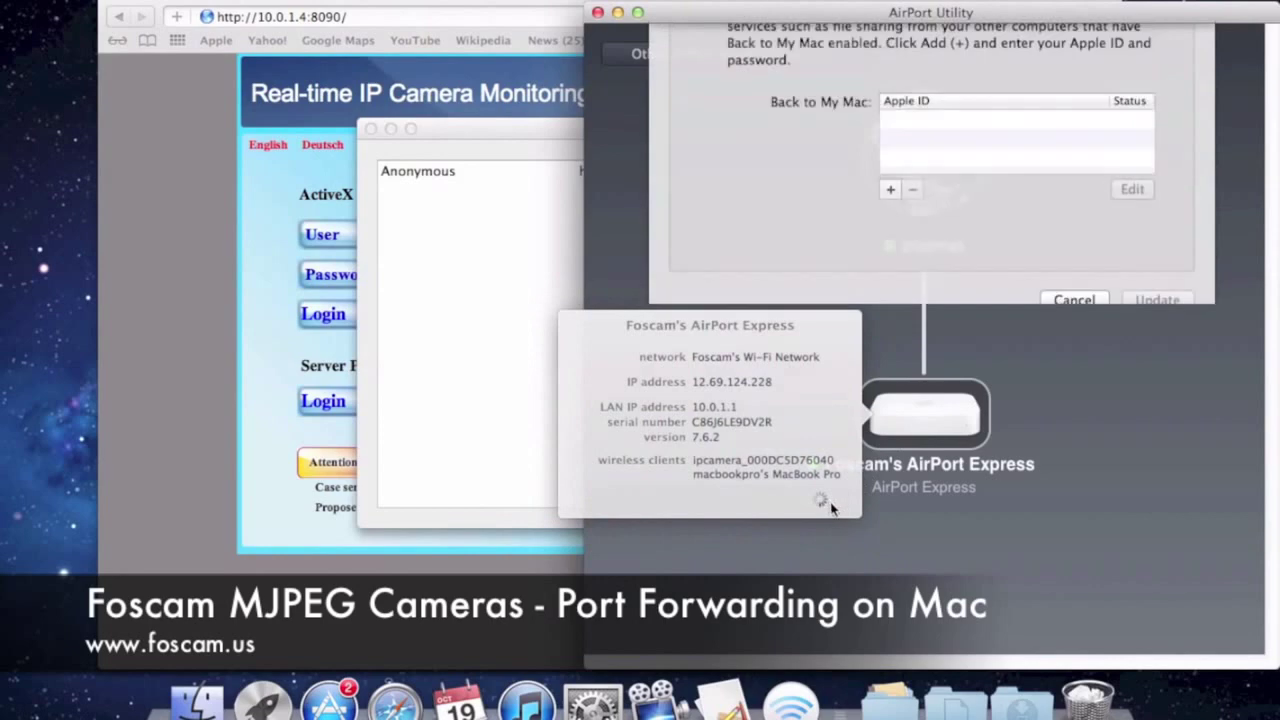
pyautogui.click(1016, 56)
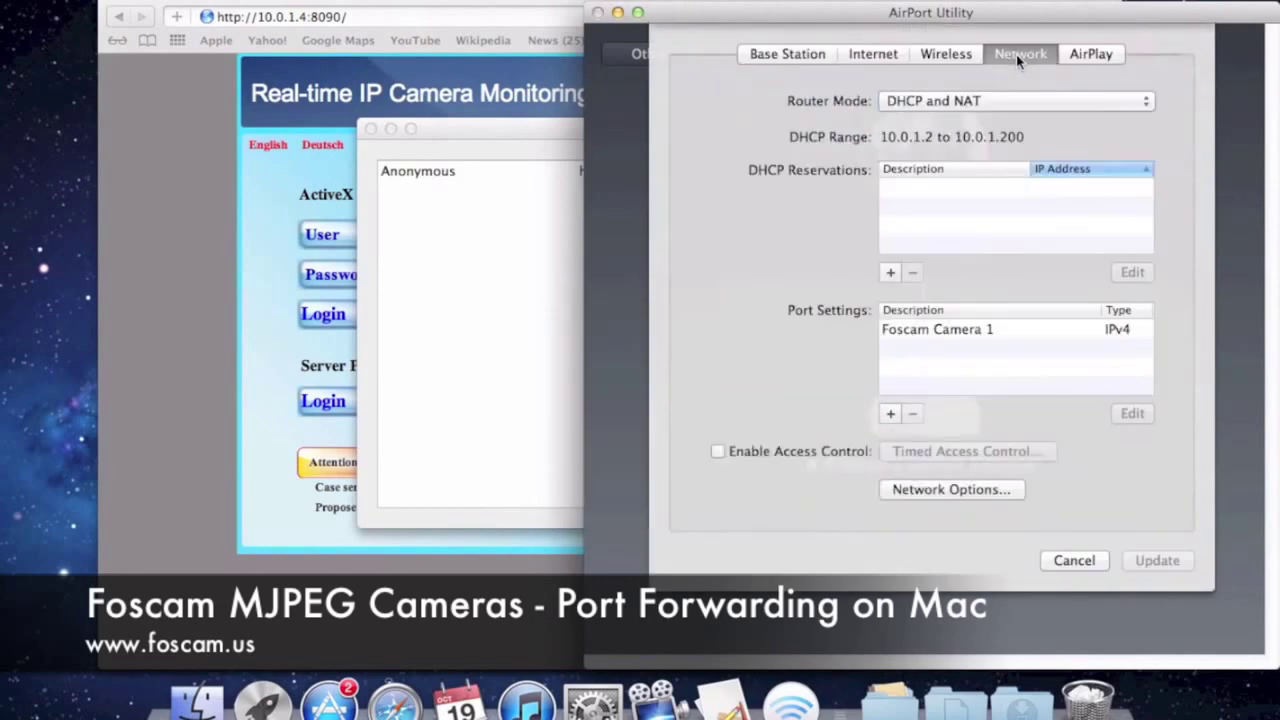
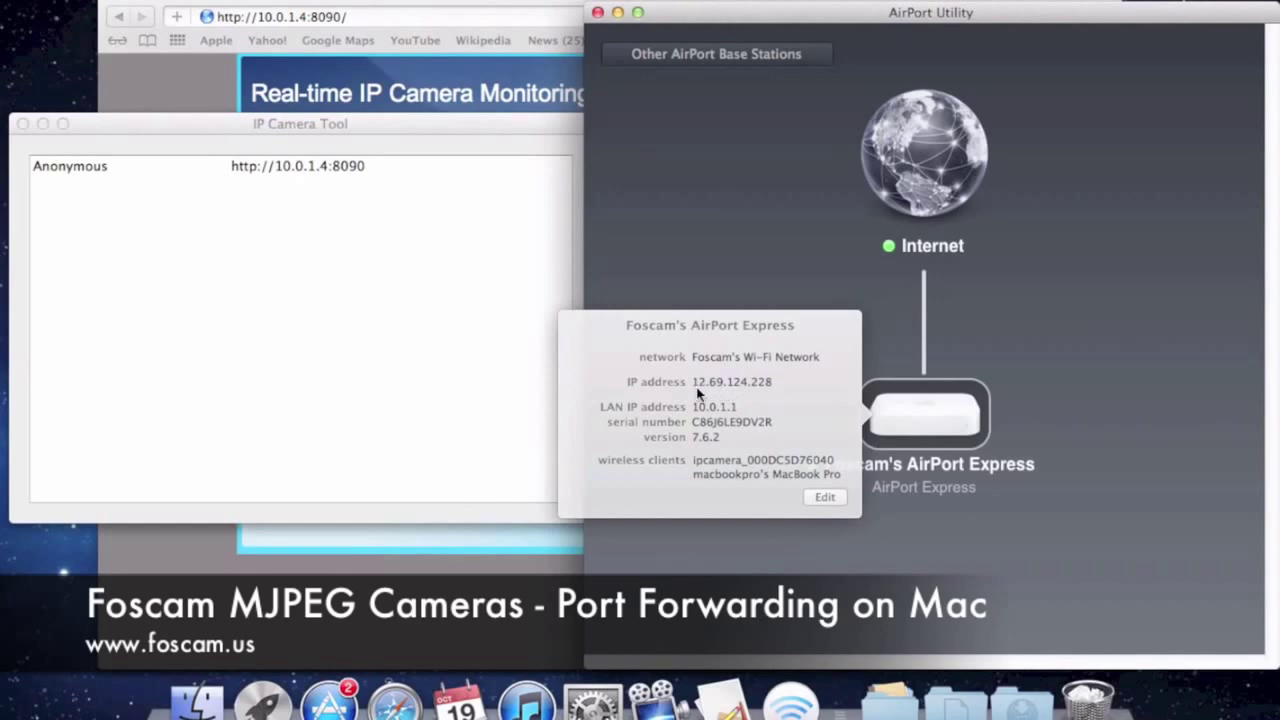
pyautogui.click(822, 497)
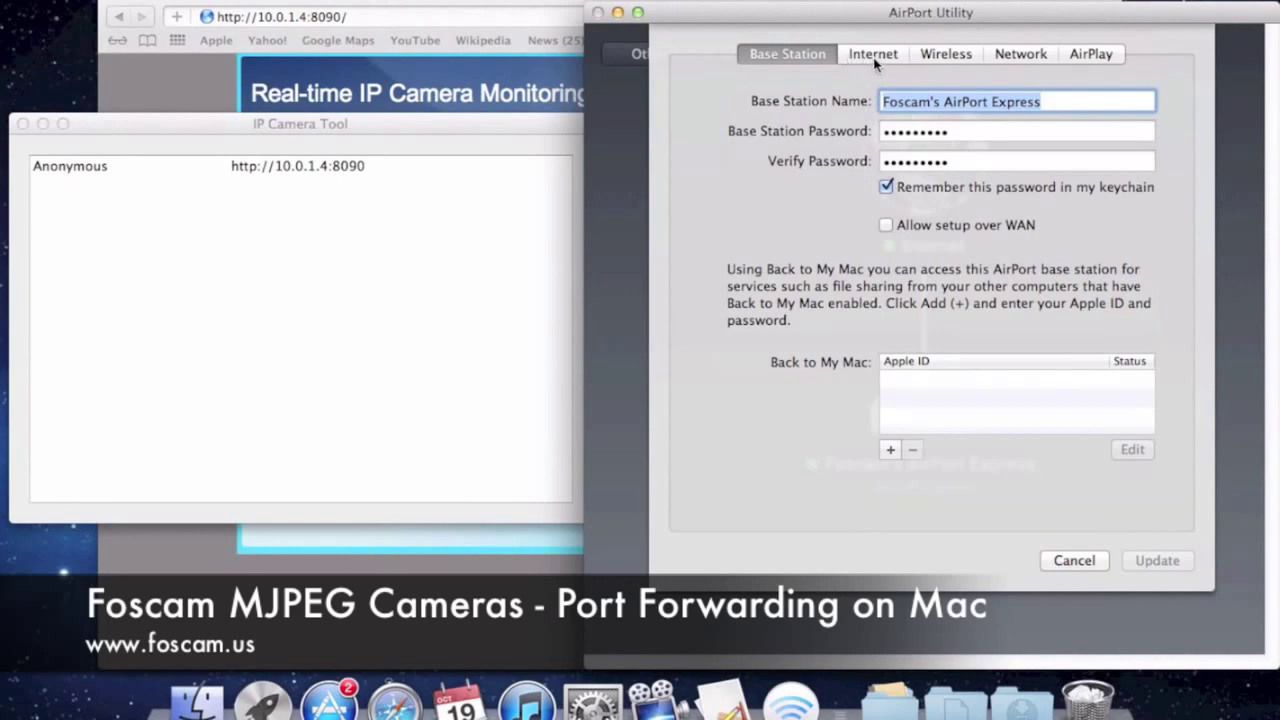
pyautogui.click(872, 60)
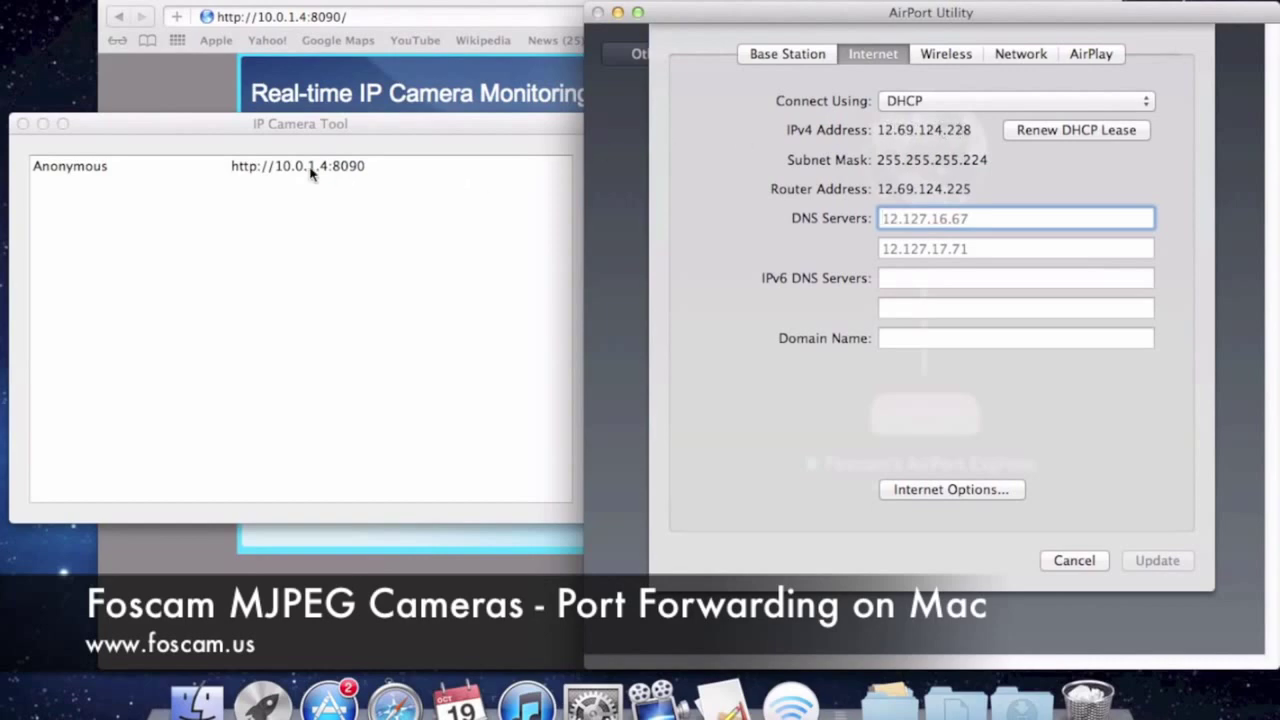
pyautogui.moveTo(878, 132); pyautogui.dragTo(972, 132)
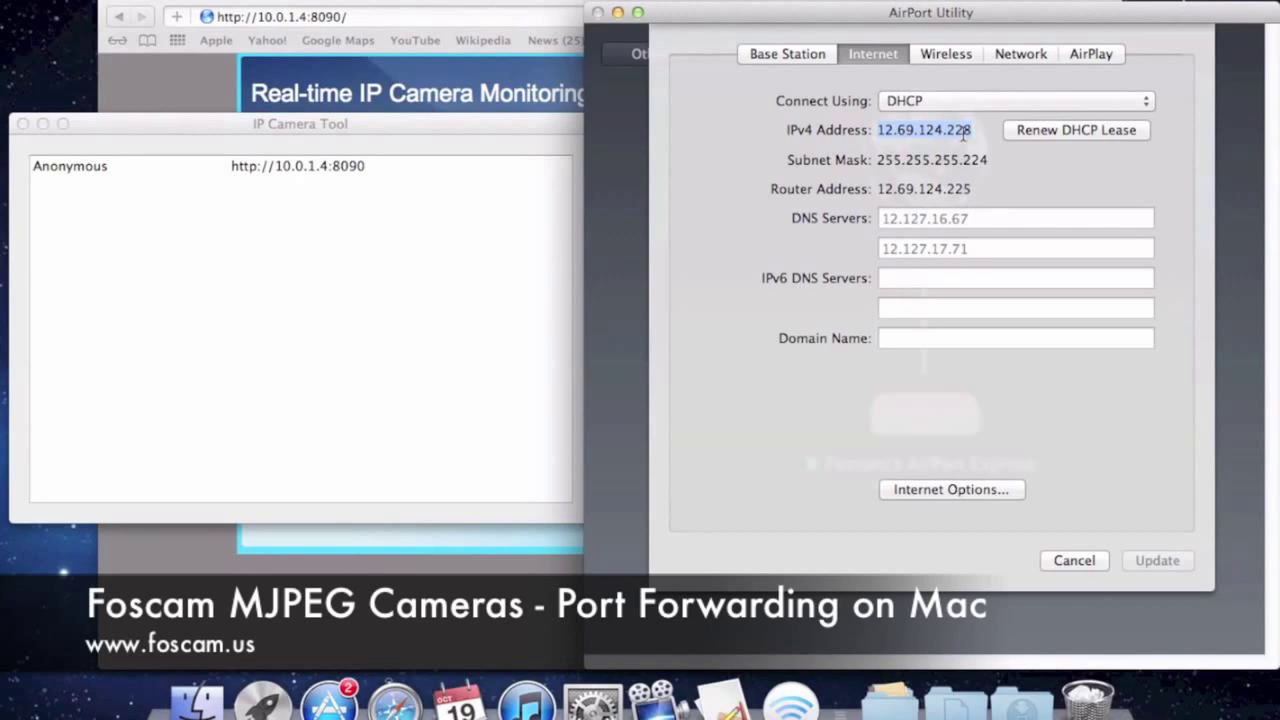
pyautogui.moveTo(879, 131); pyautogui.dragTo(971, 134)
pyautogui.press('super+c')
pyautogui.rightClick(908, 133)
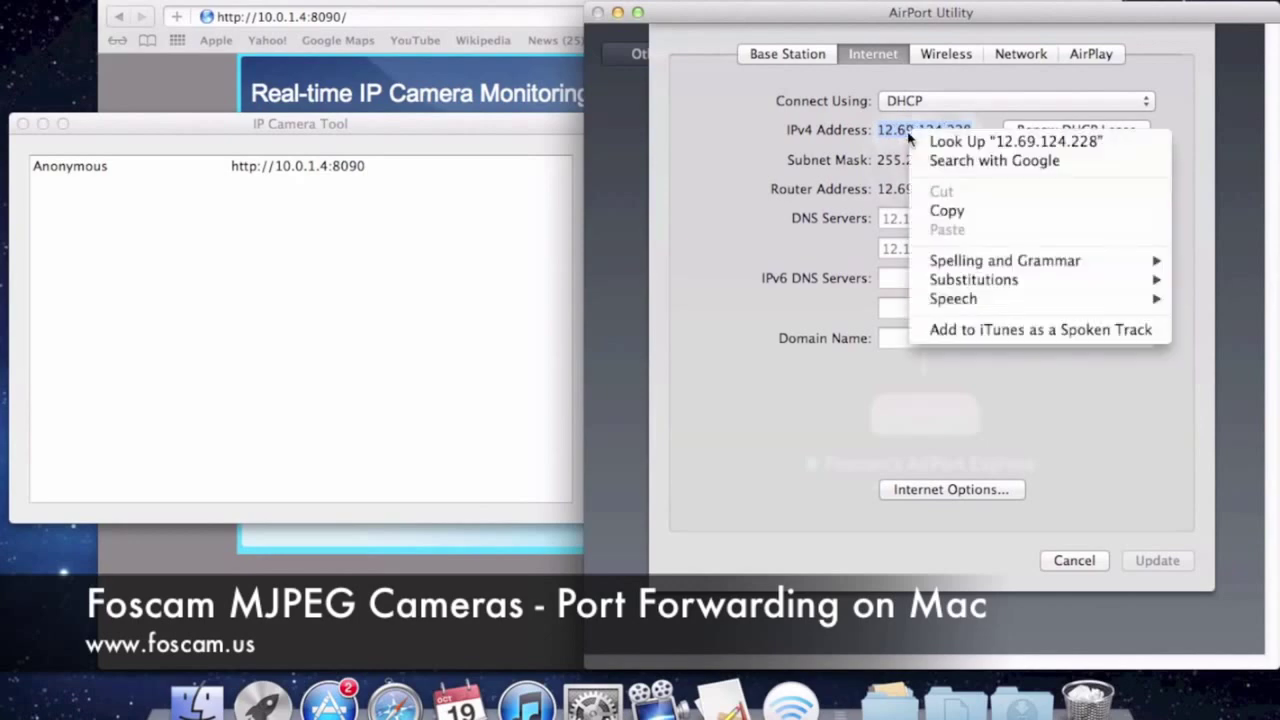
pyautogui.click(945, 210)
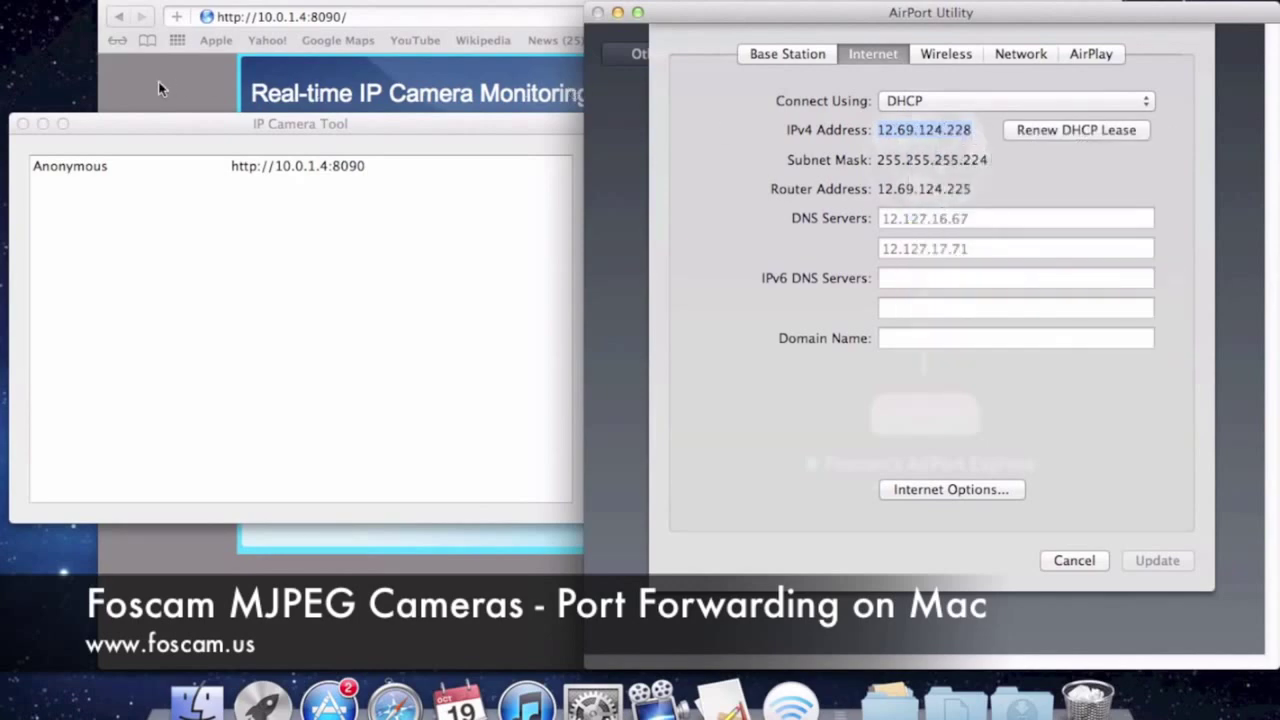
# - Replace the camera's local address in Safari with the public IP 12.69.124.228 and load it
pyautogui.click(158, 83)
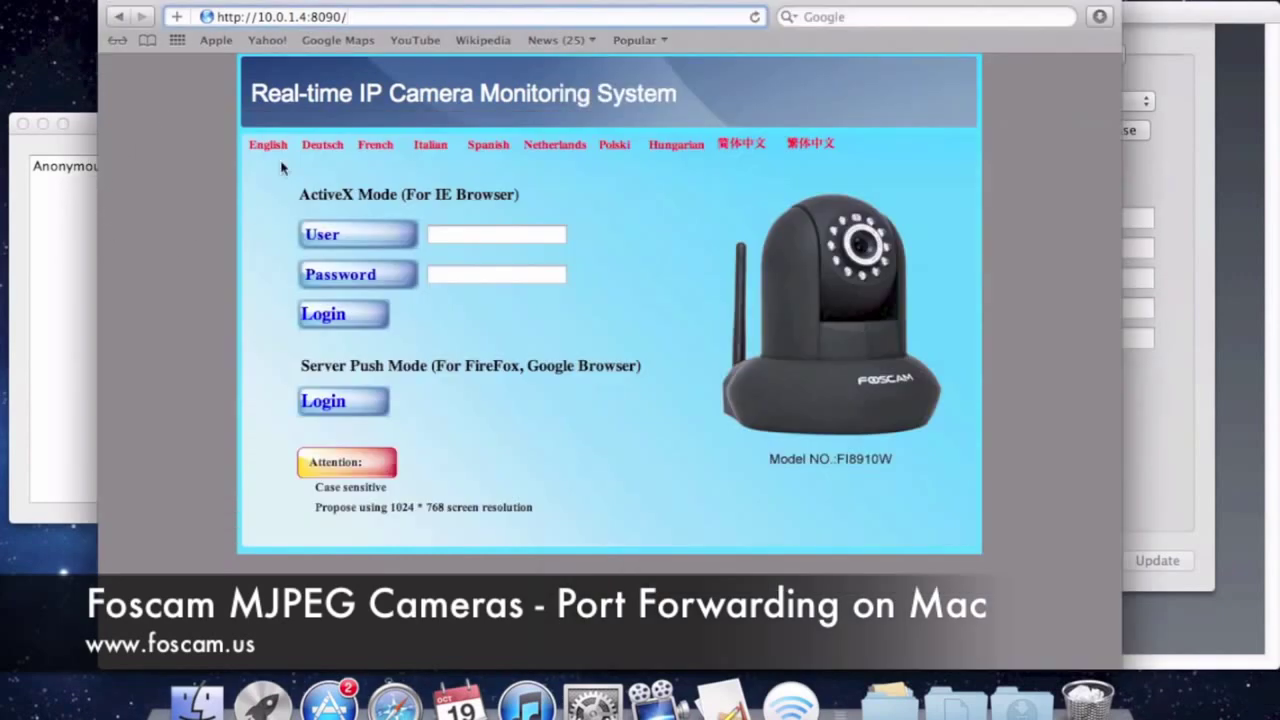
pyautogui.click(260, 17)
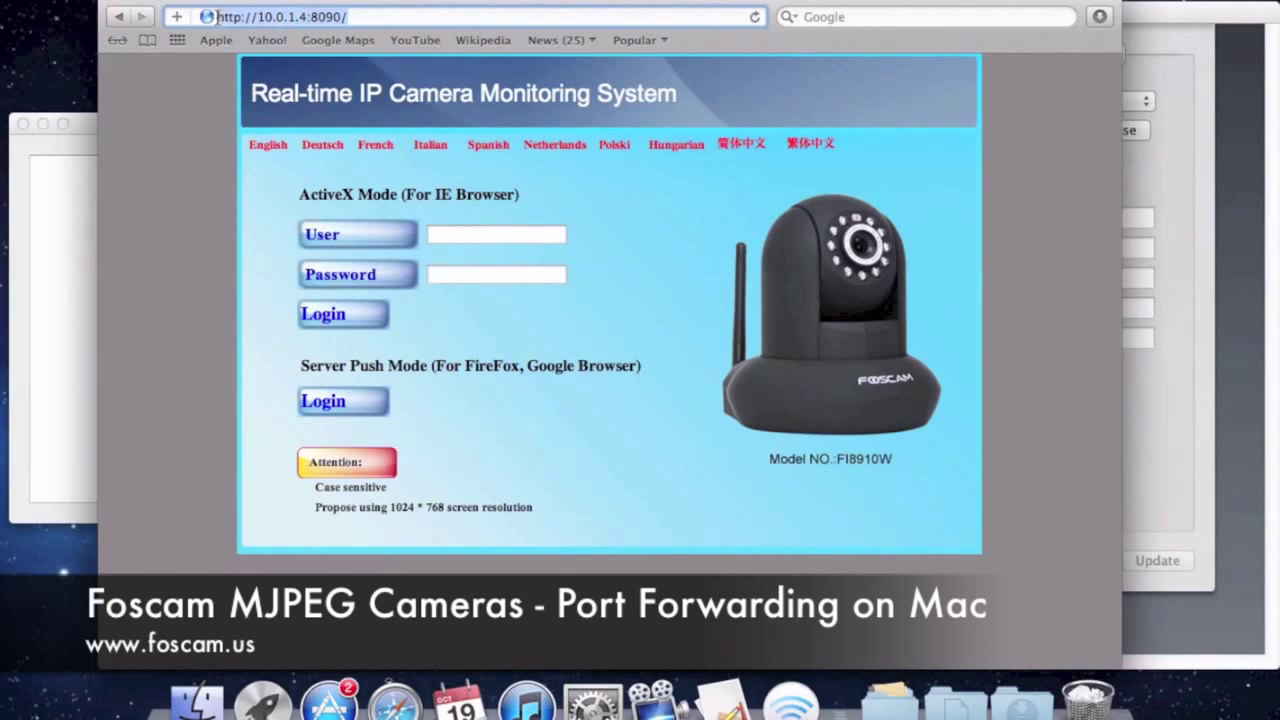
pyautogui.press('super+v')
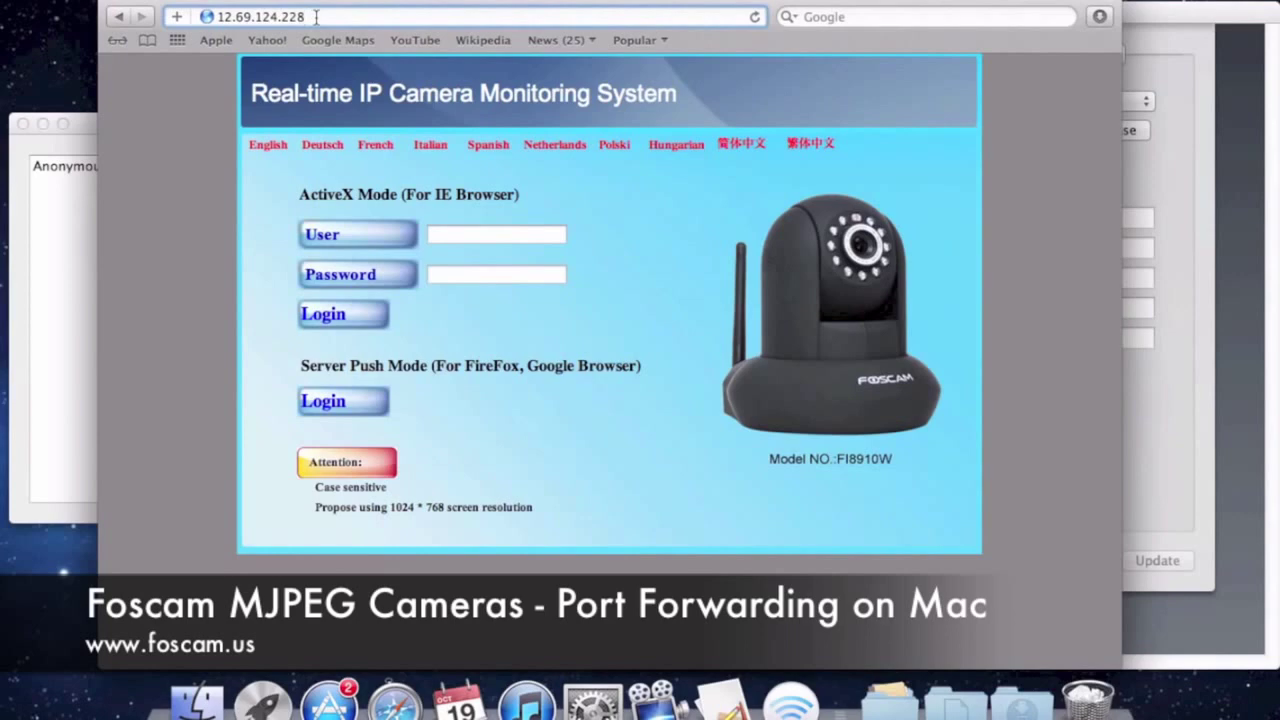
pyautogui.press('Return')
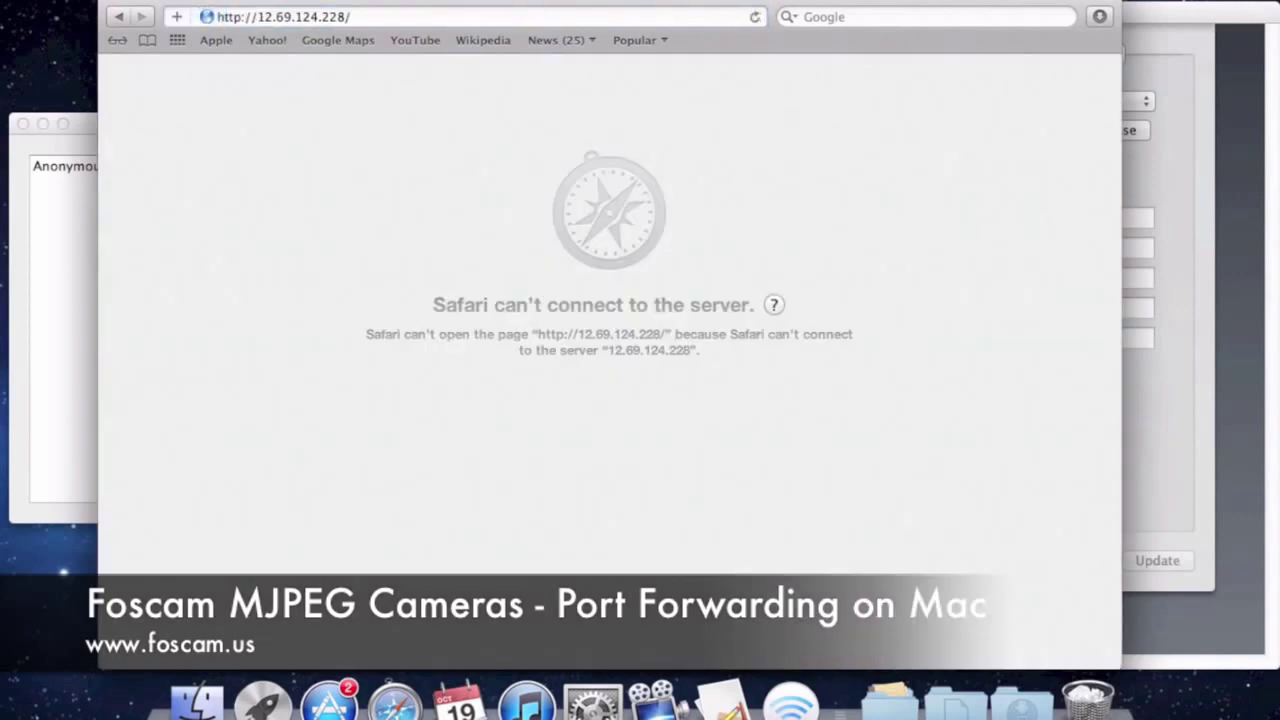
# - Append port :8090 to the public address to load the Foscam login page
pyautogui.click(366, 18)
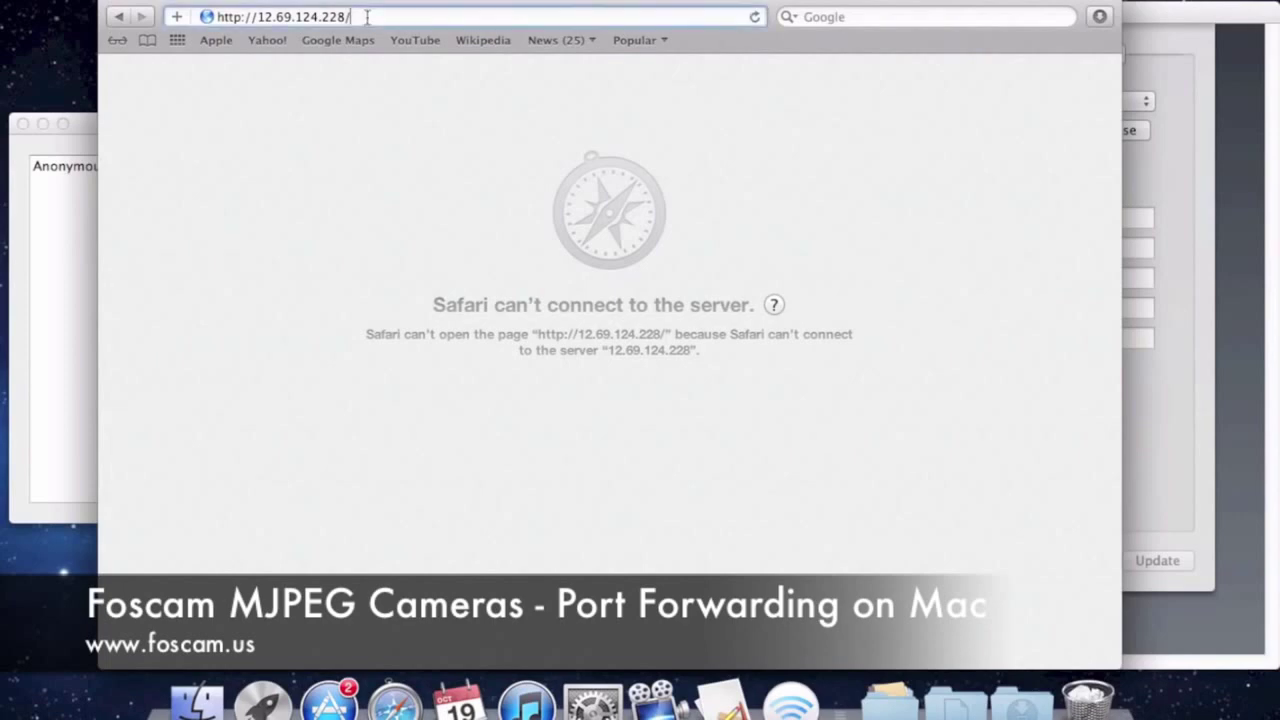
pyautogui.press('BackSpace')
pyautogui.write(':')
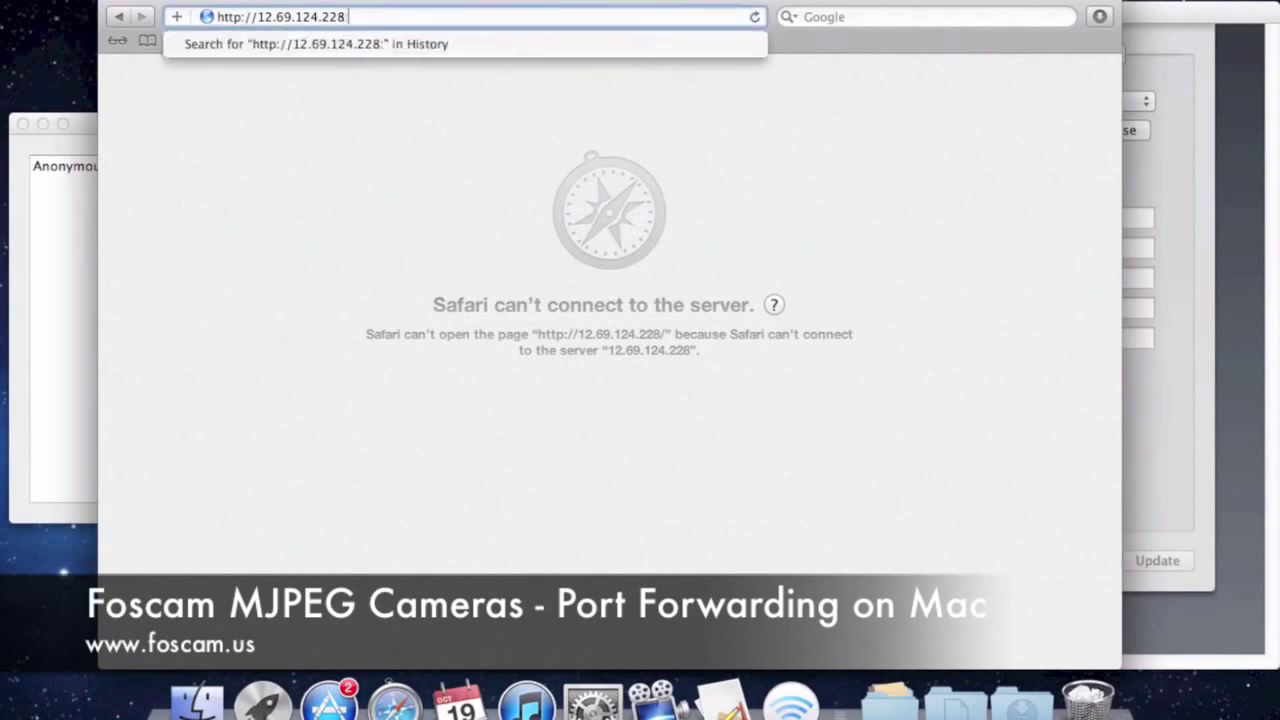
pyautogui.write('8090')
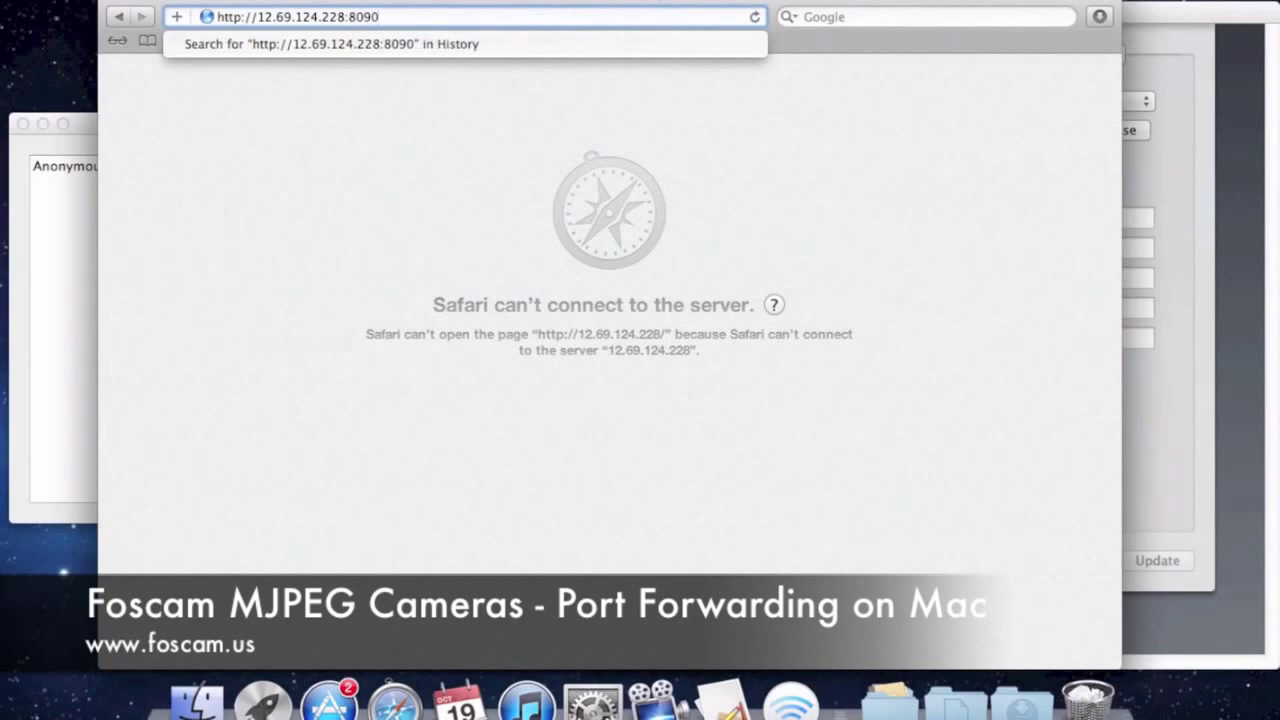
pyautogui.press('Return')
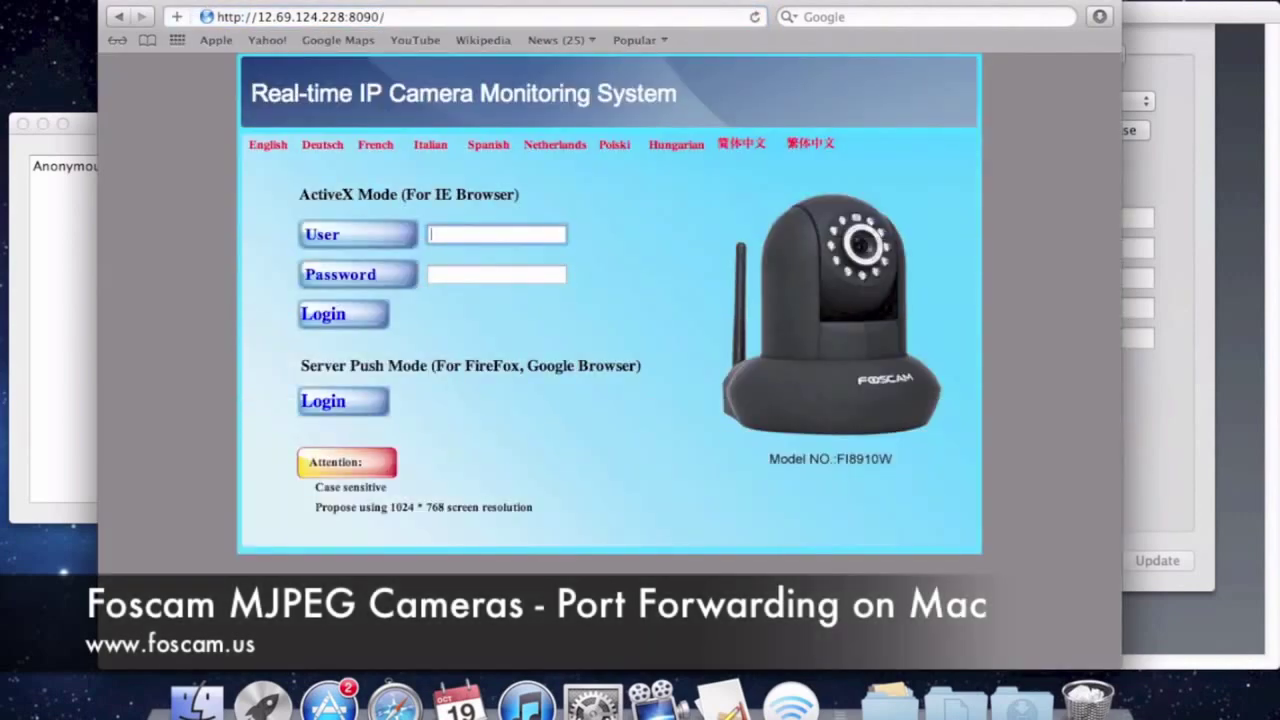
pyautogui.moveTo(346, 8); pyautogui.dragTo(446, 17)
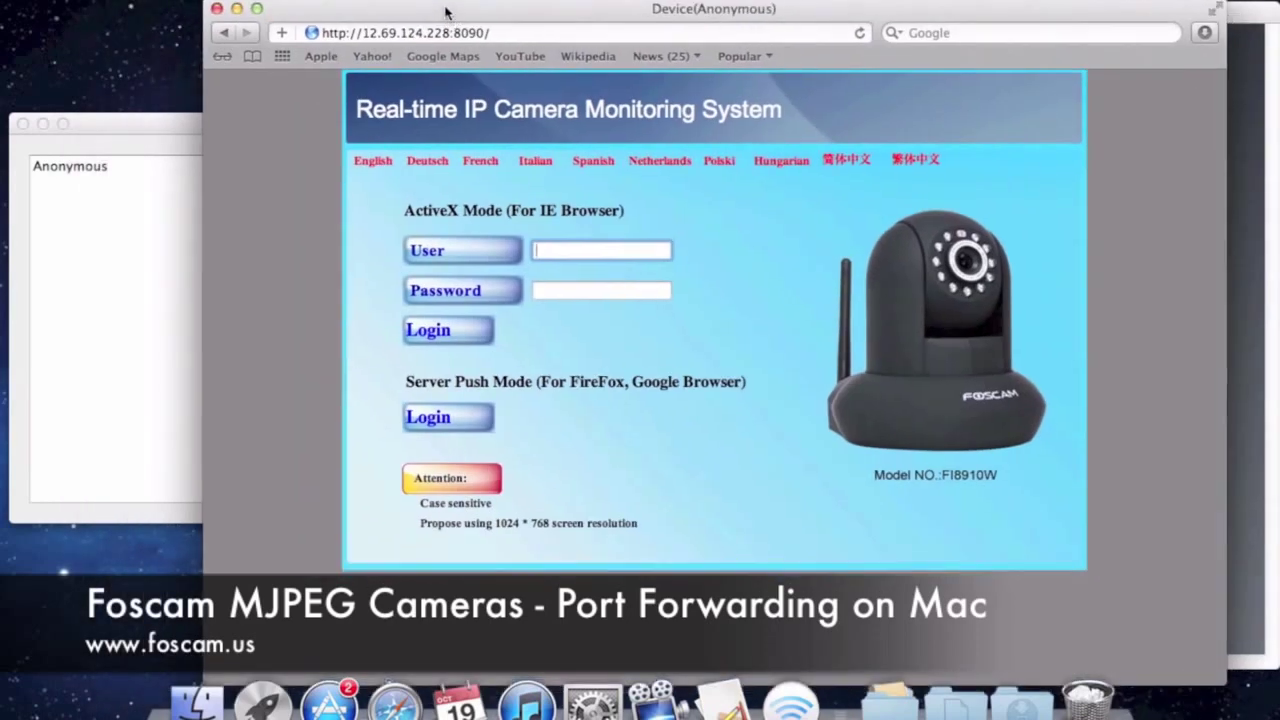
pyautogui.click(148, 230)
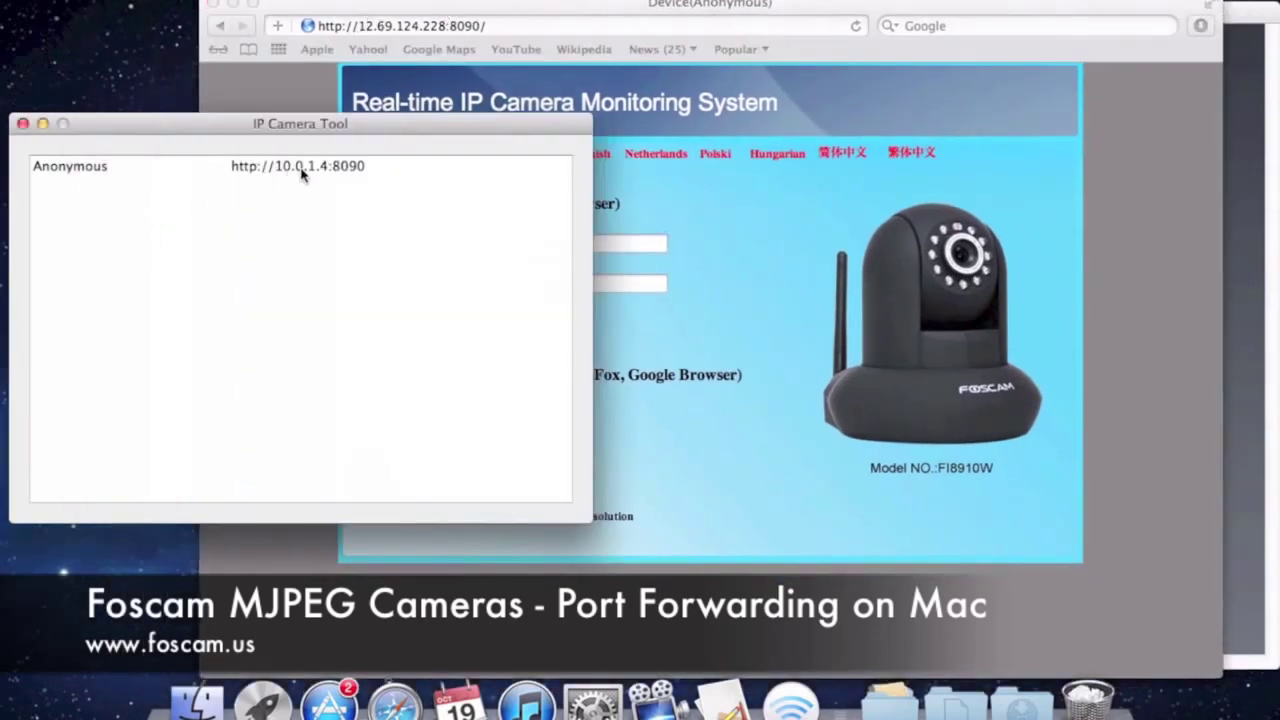
pyautogui.click(459, 26)
pyautogui.moveTo(359, 26); pyautogui.dragTo(450, 26)
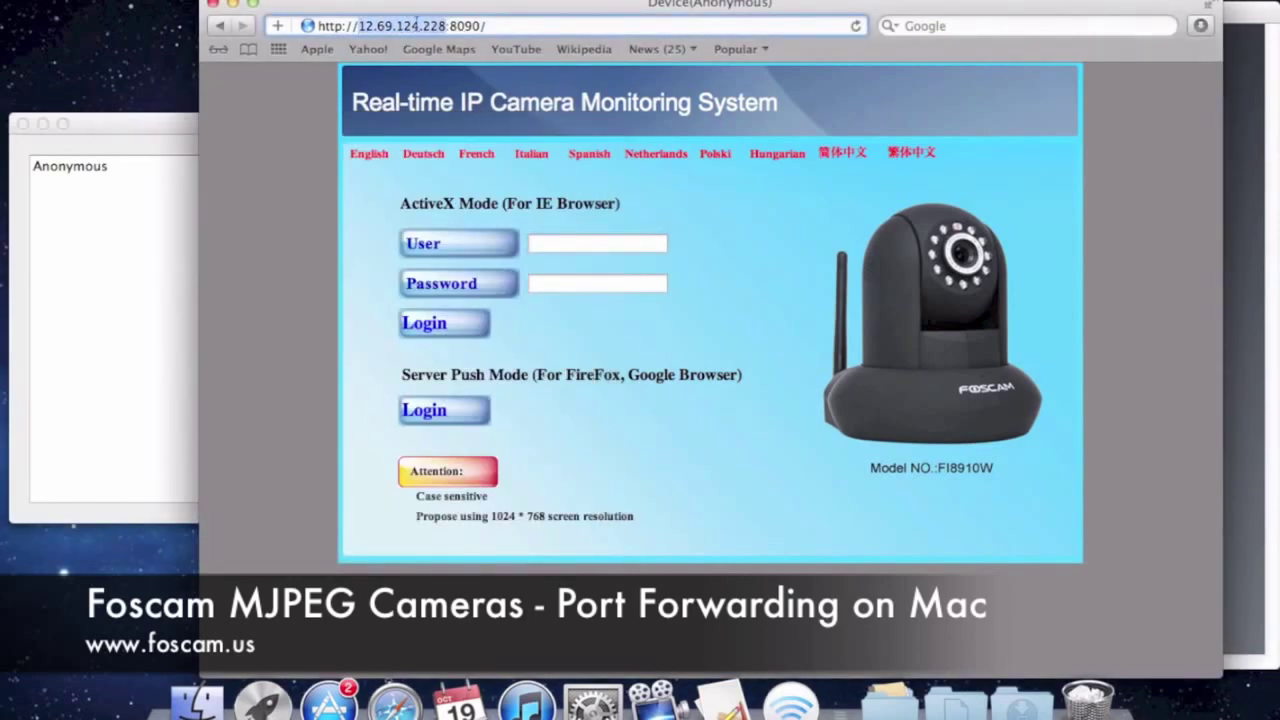
pyautogui.click(446, 26)
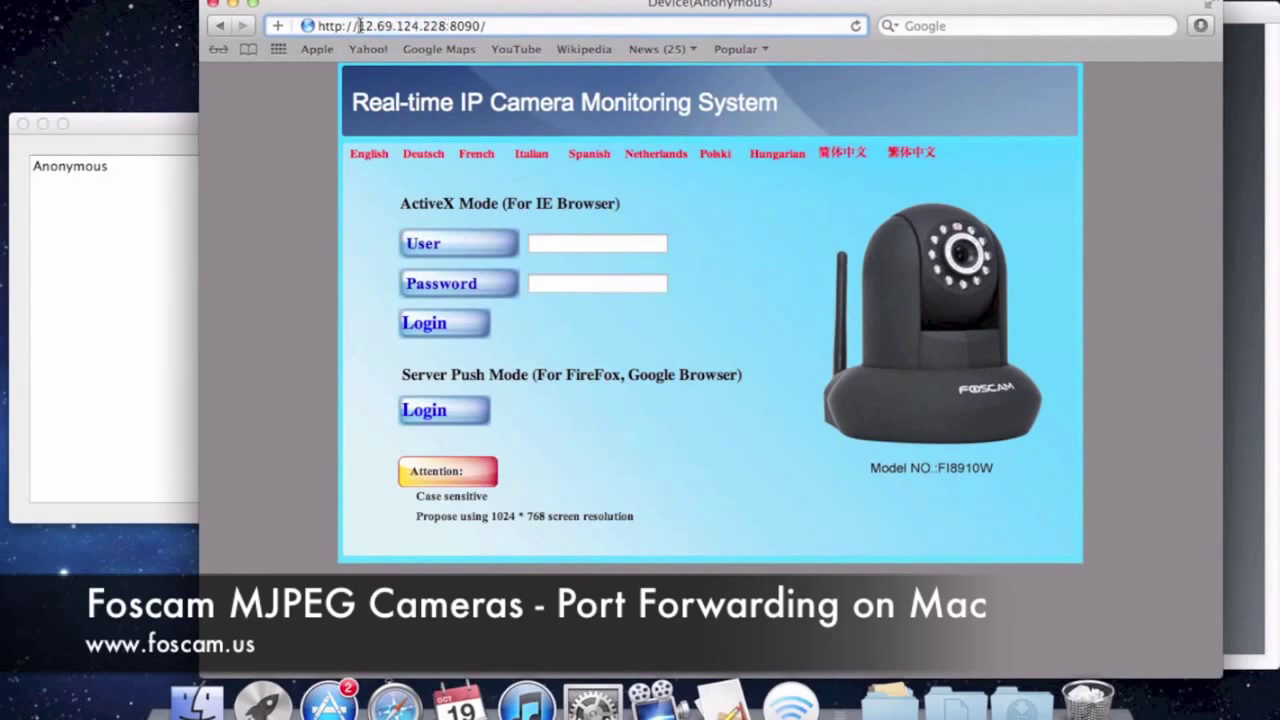
pyautogui.moveTo(358, 26); pyautogui.dragTo(492, 26)
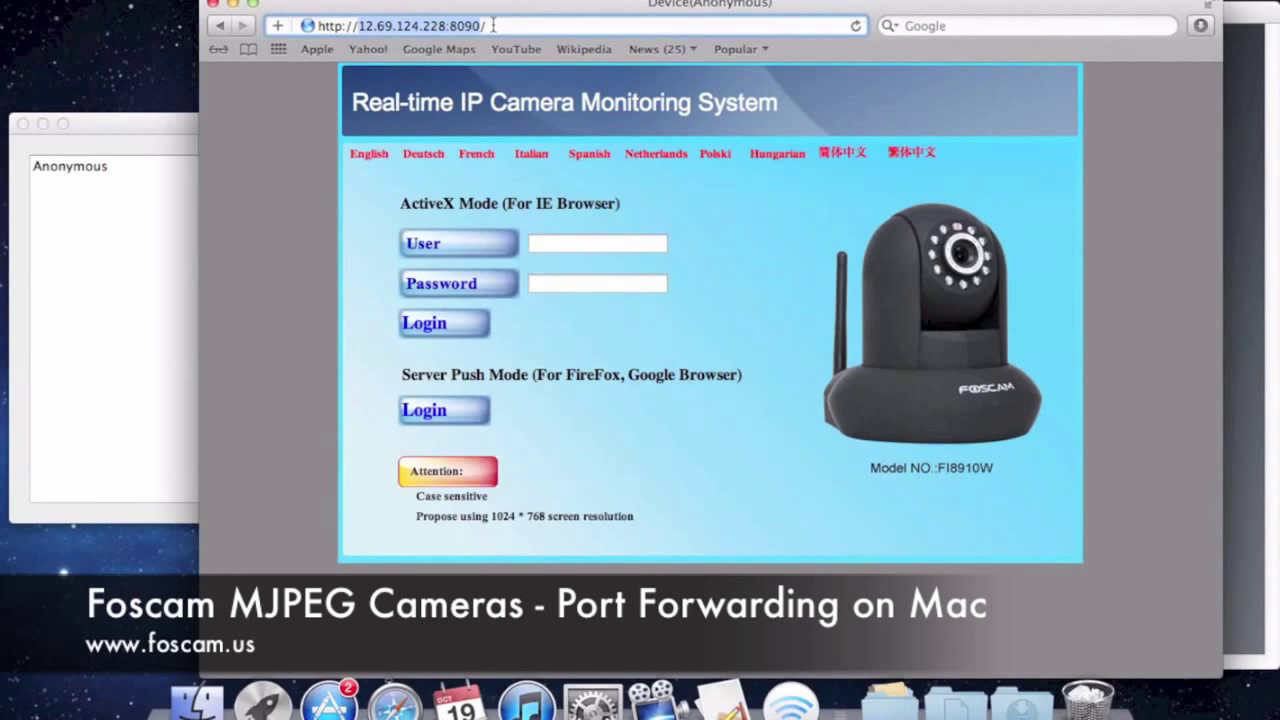
pyautogui.click(493, 25)
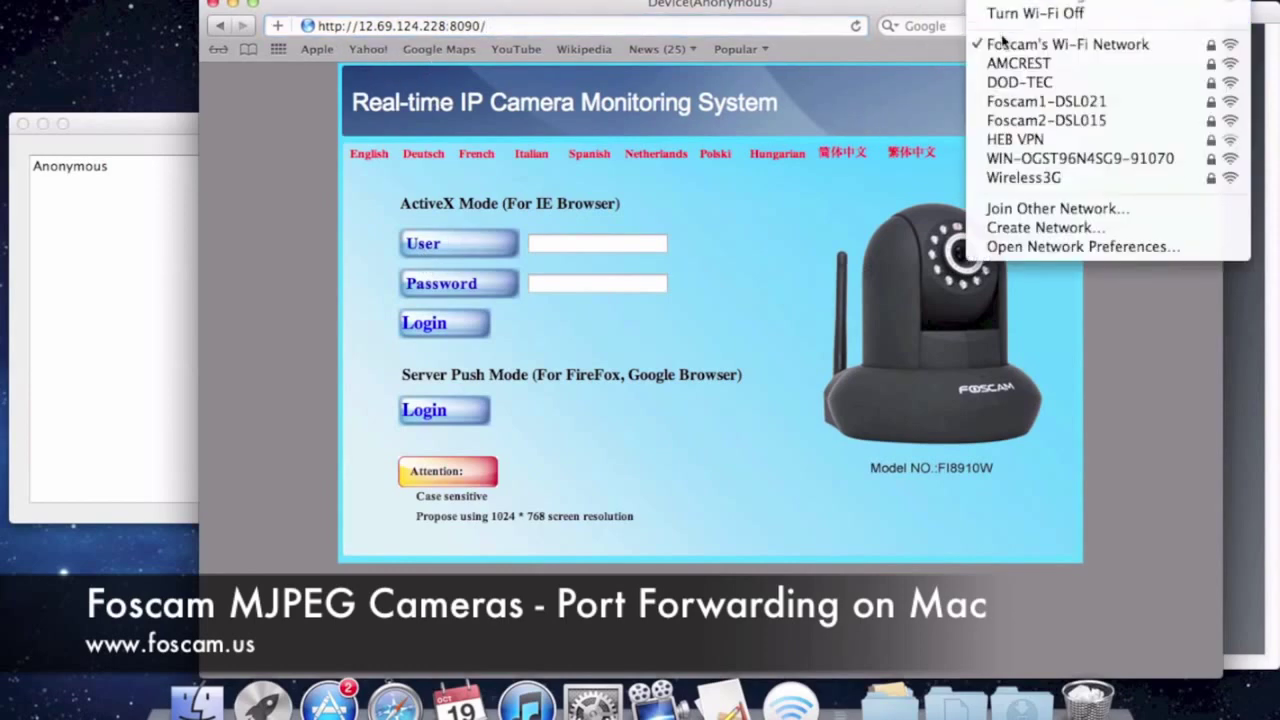
# - Close IP Camera Tool, join the Foscam1-DSL021 Wi-Fi network and discard AirPort Utility's settings sheet
pyautogui.click(140, 214)
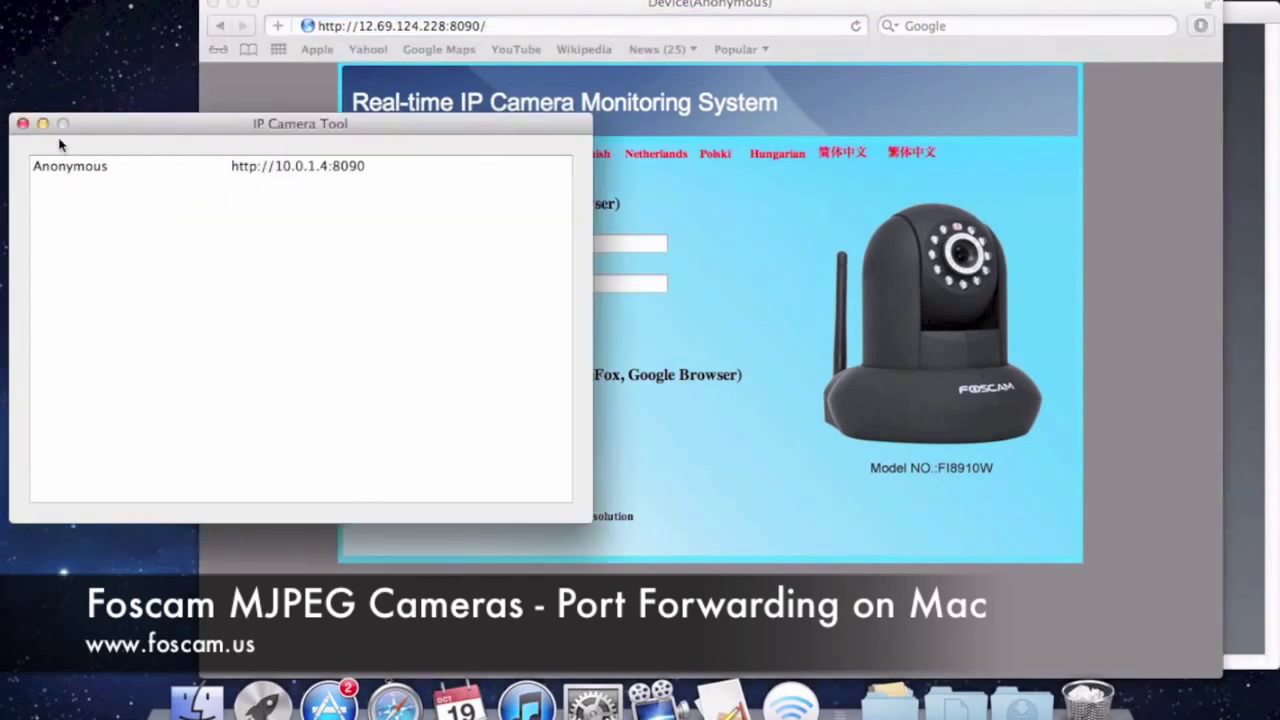
pyautogui.click(22, 123)
pyautogui.click(993, 3)
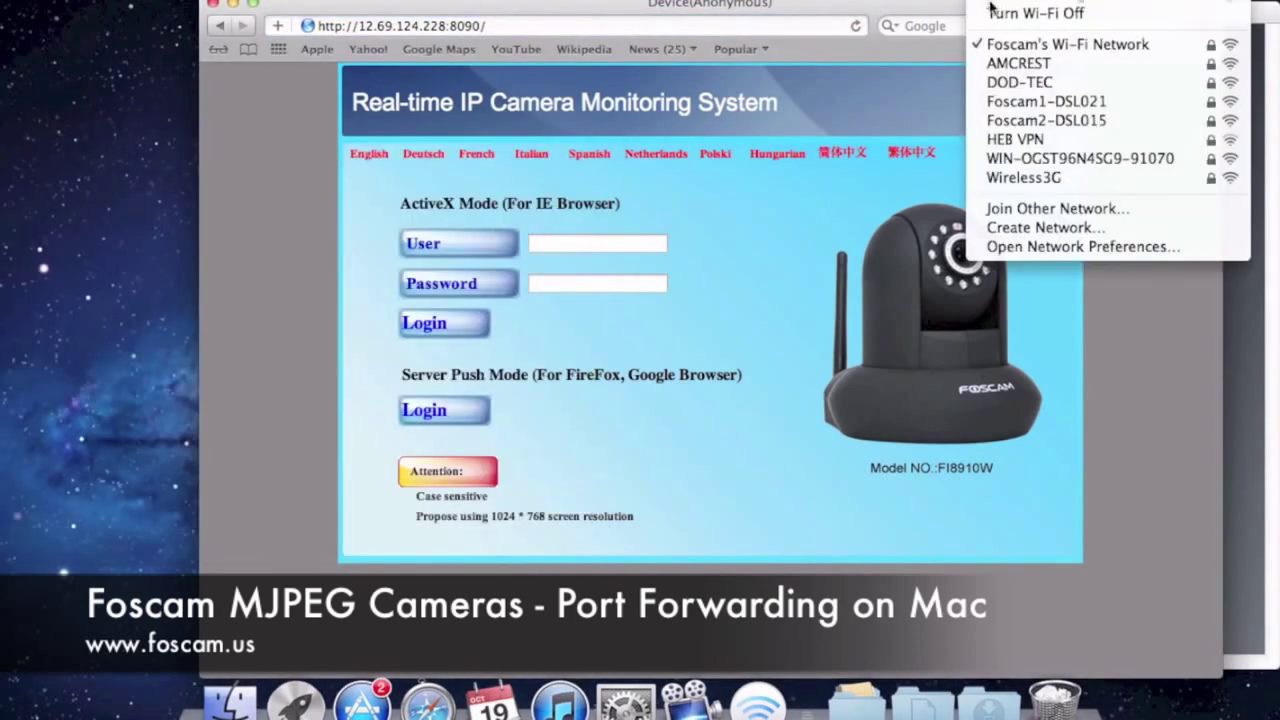
pyautogui.click(1052, 105)
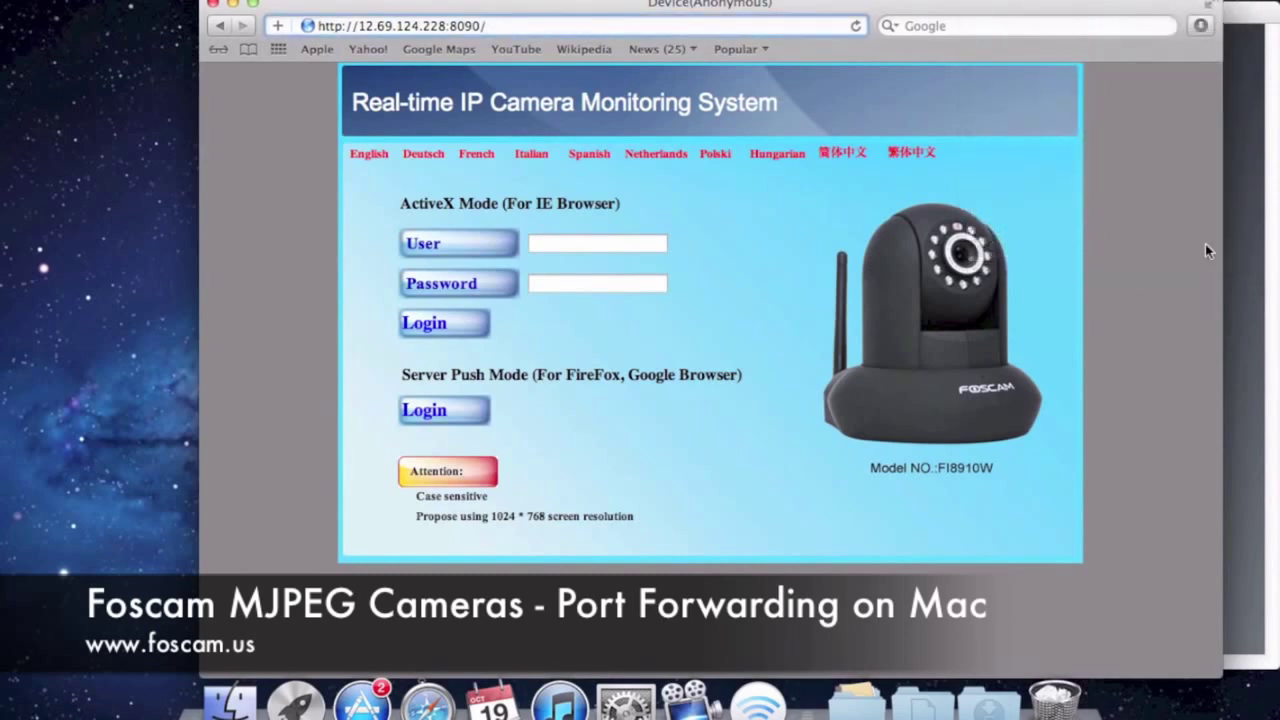
pyautogui.click(1240, 150)
pyautogui.click(1074, 559)
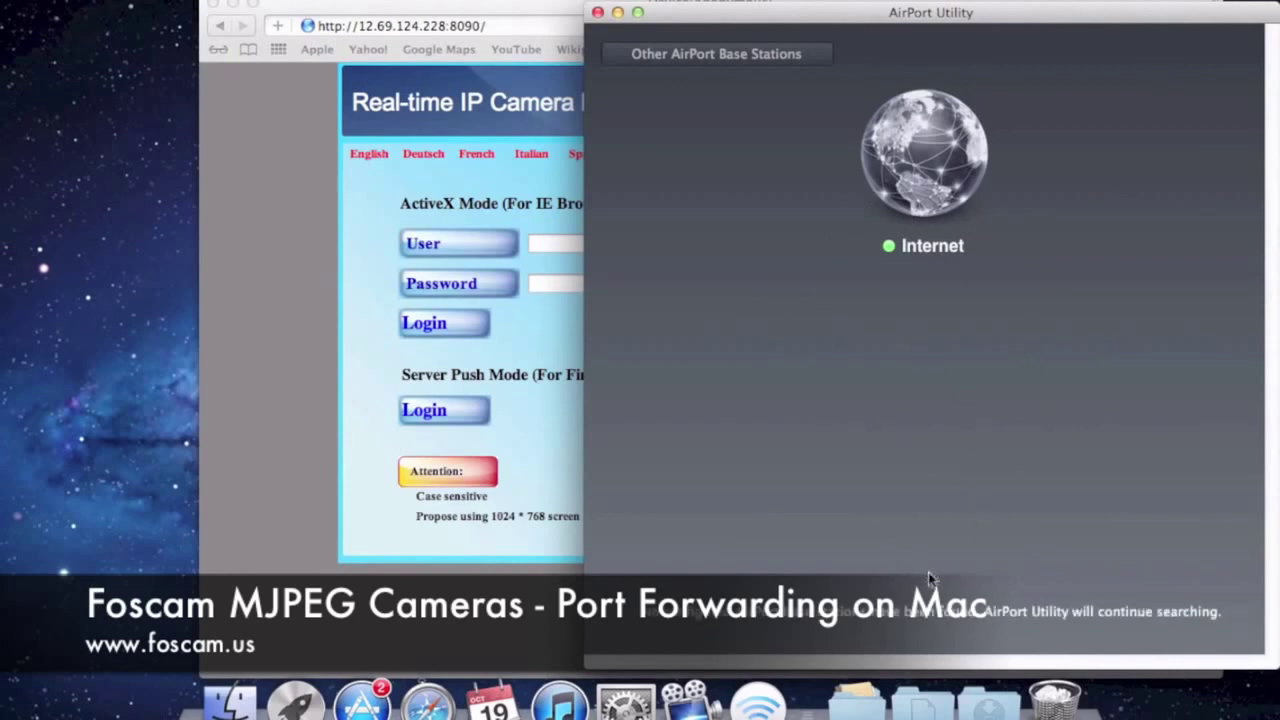
pyautogui.click(285, 346)
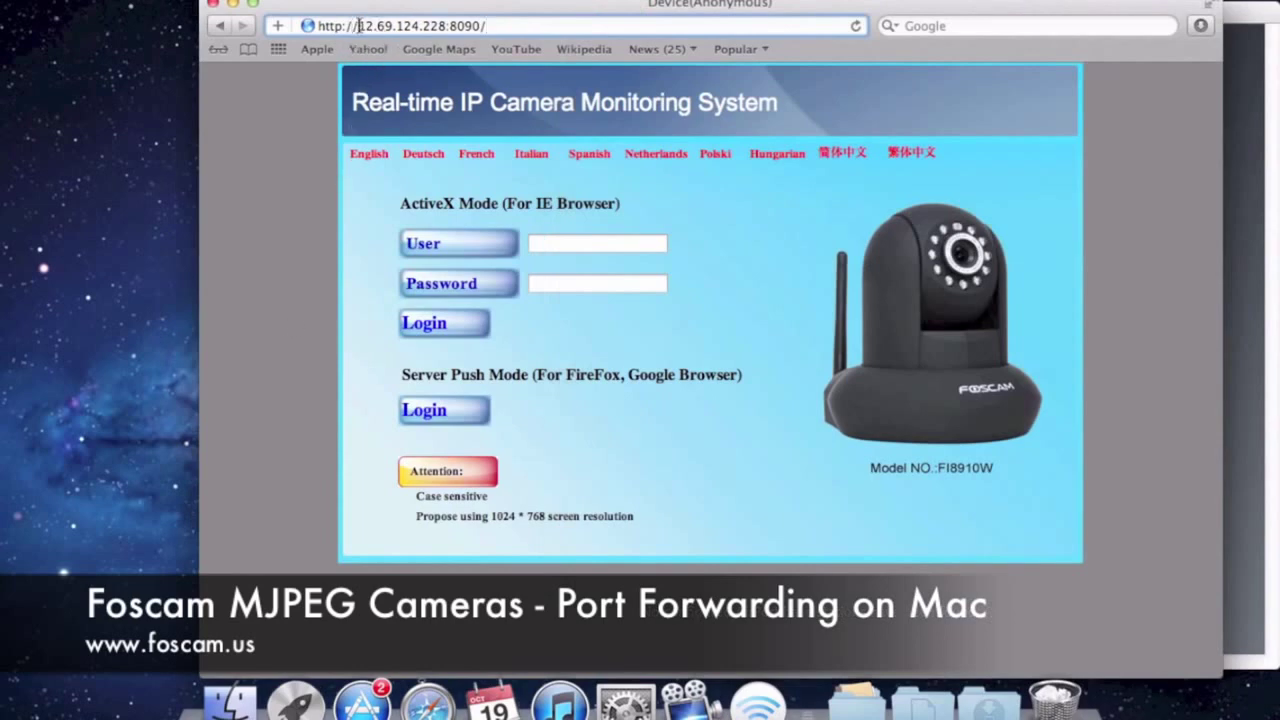
pyautogui.moveTo(358, 26); pyautogui.dragTo(484, 27)
pyautogui.click(497, 27)
pyautogui.press('Return')
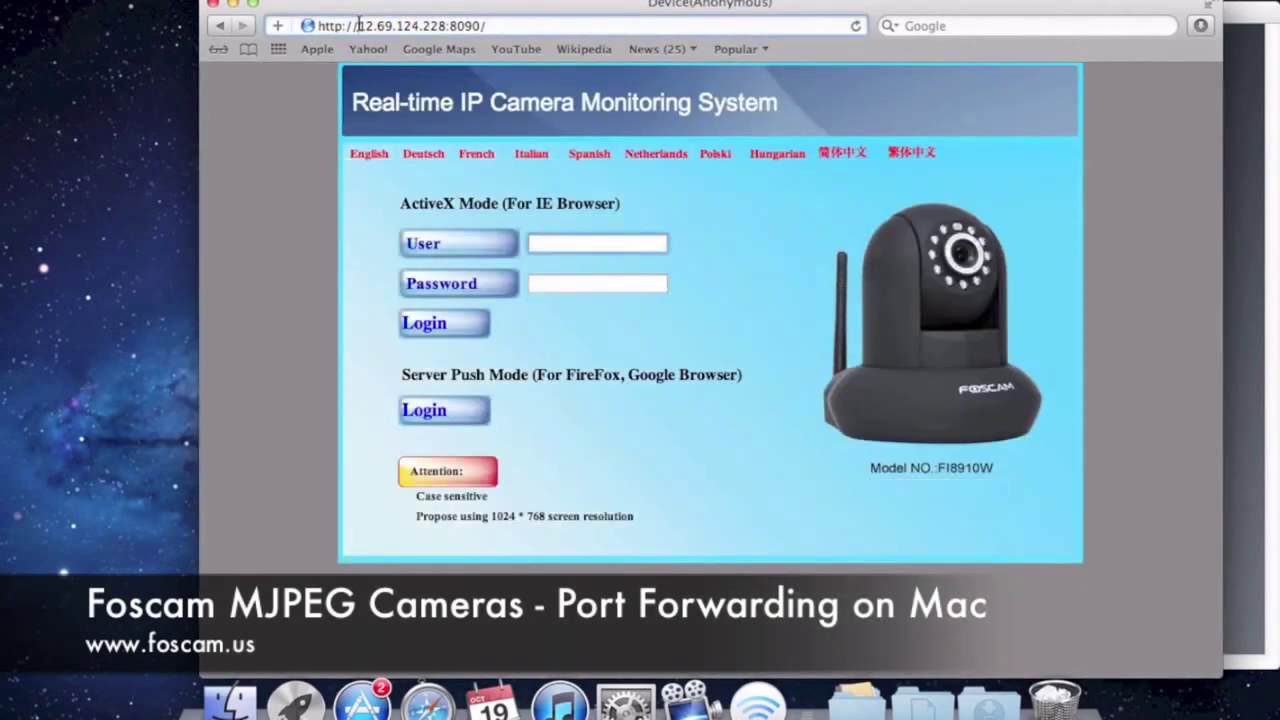
pyautogui.moveTo(358, 26); pyautogui.dragTo(452, 26)
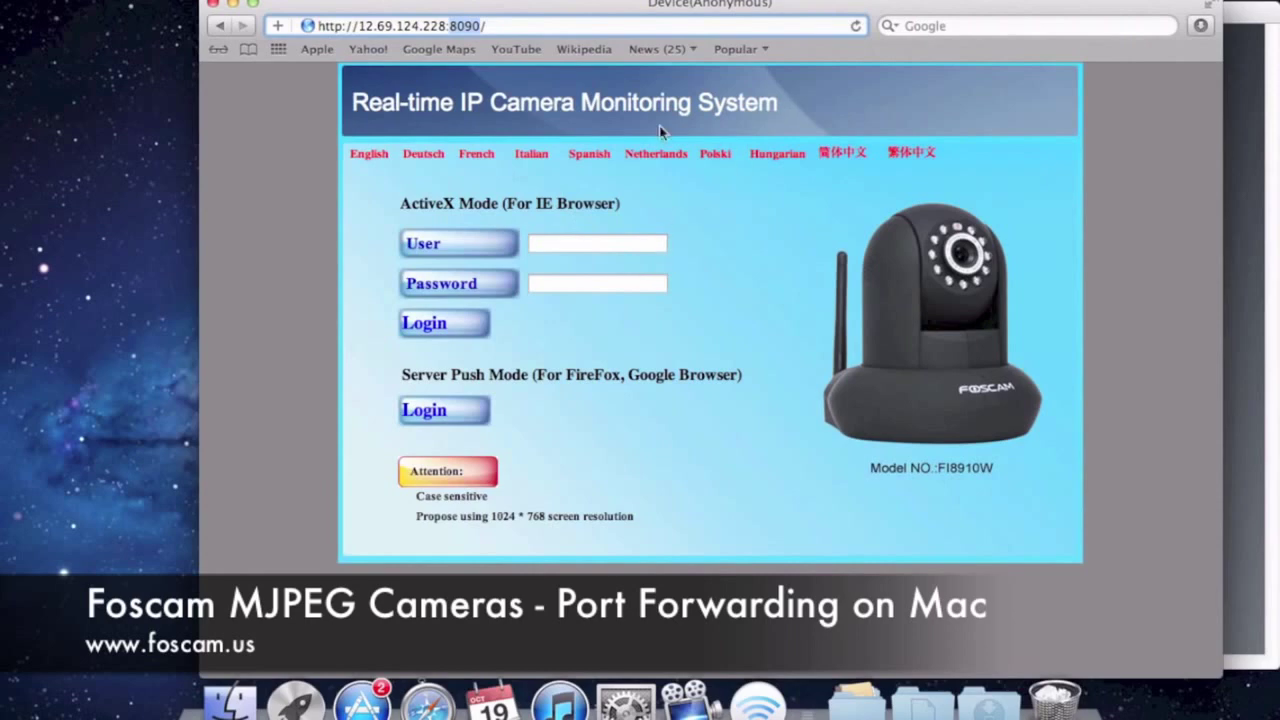
# - Rejoin Foscam's Wi-Fi Network and close AirPort Utility, keeping the camera page in Safari
pyautogui.click(990, 2)
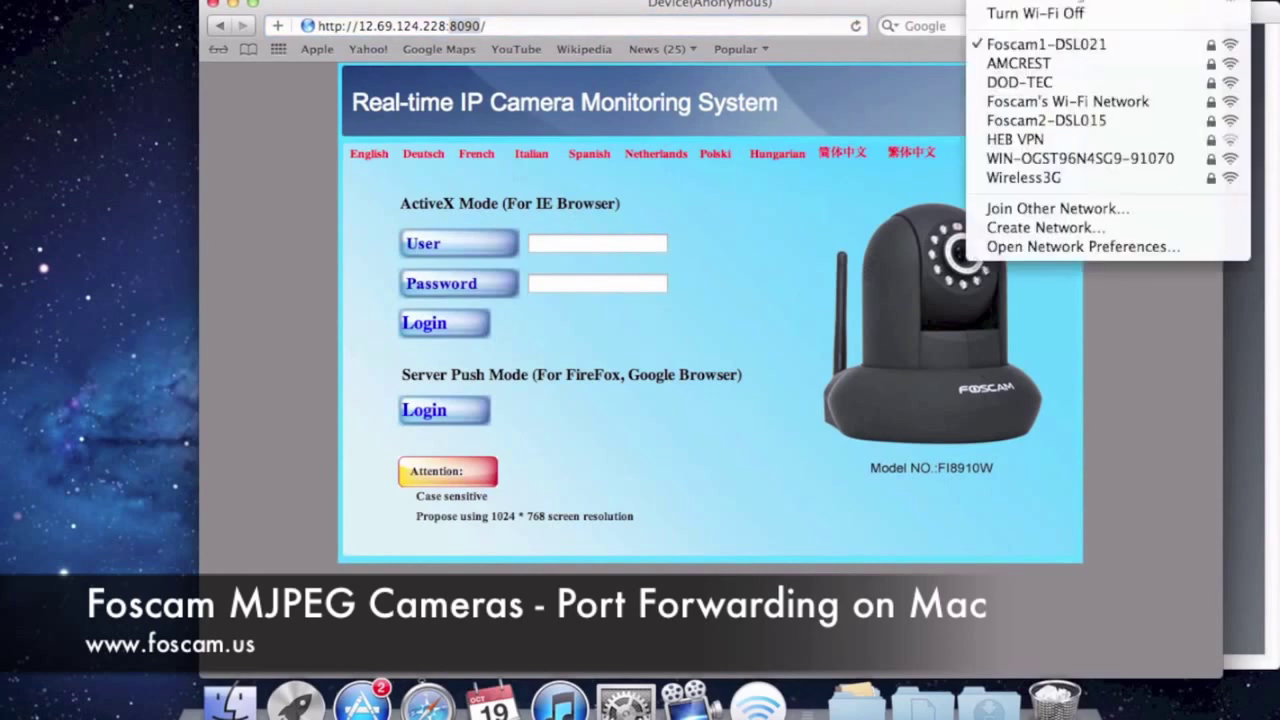
pyautogui.click(1020, 104)
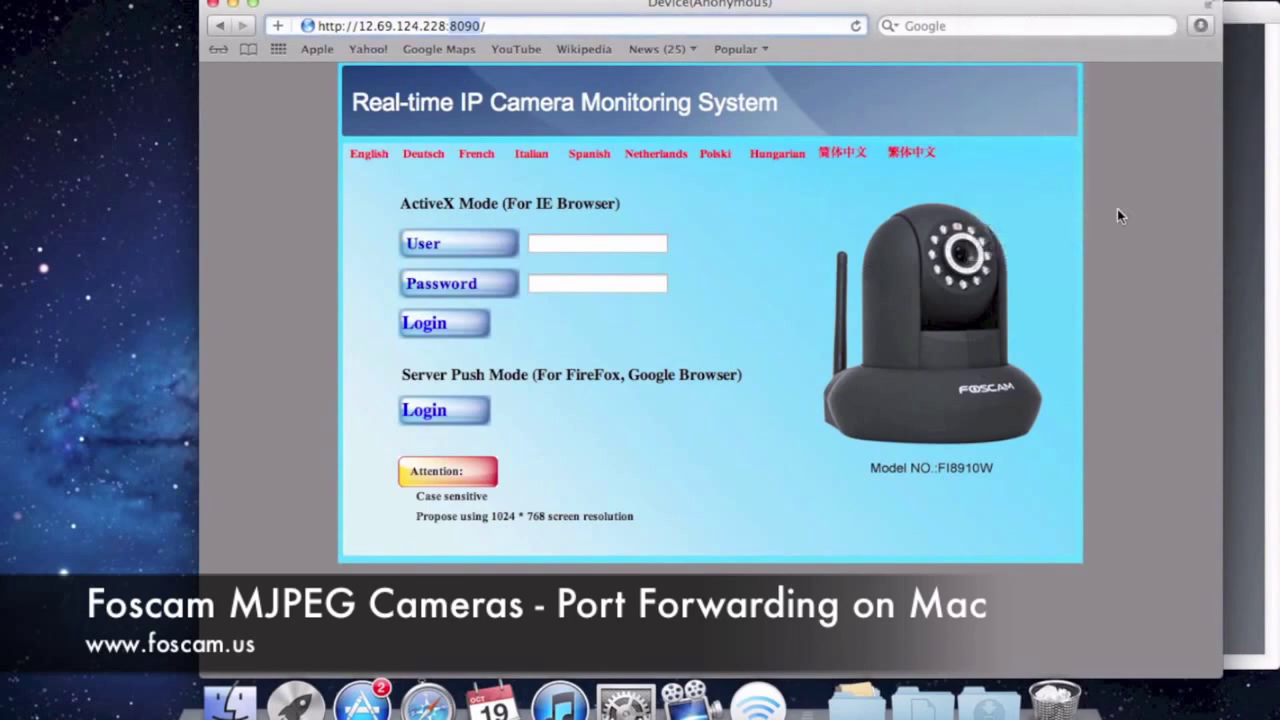
pyautogui.click(495, 25)
pyautogui.moveTo(515, 26); pyautogui.dragTo(319, 25)
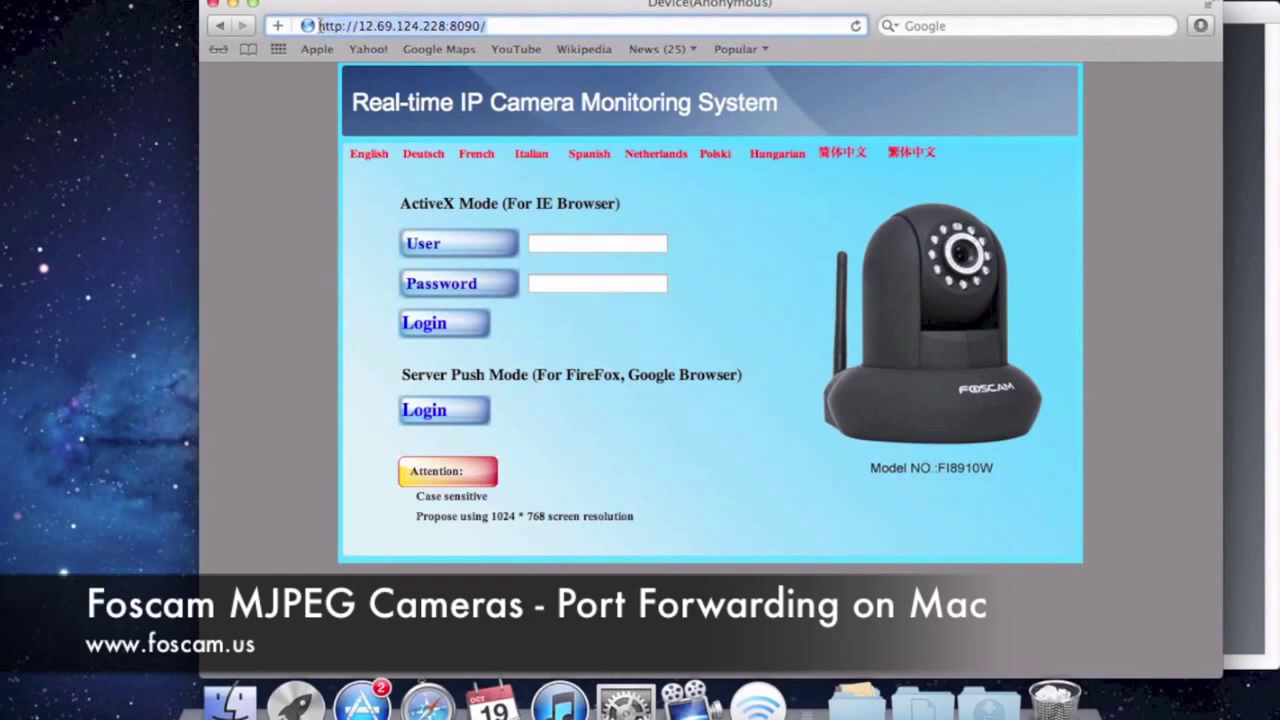
pyautogui.click(1252, 345)
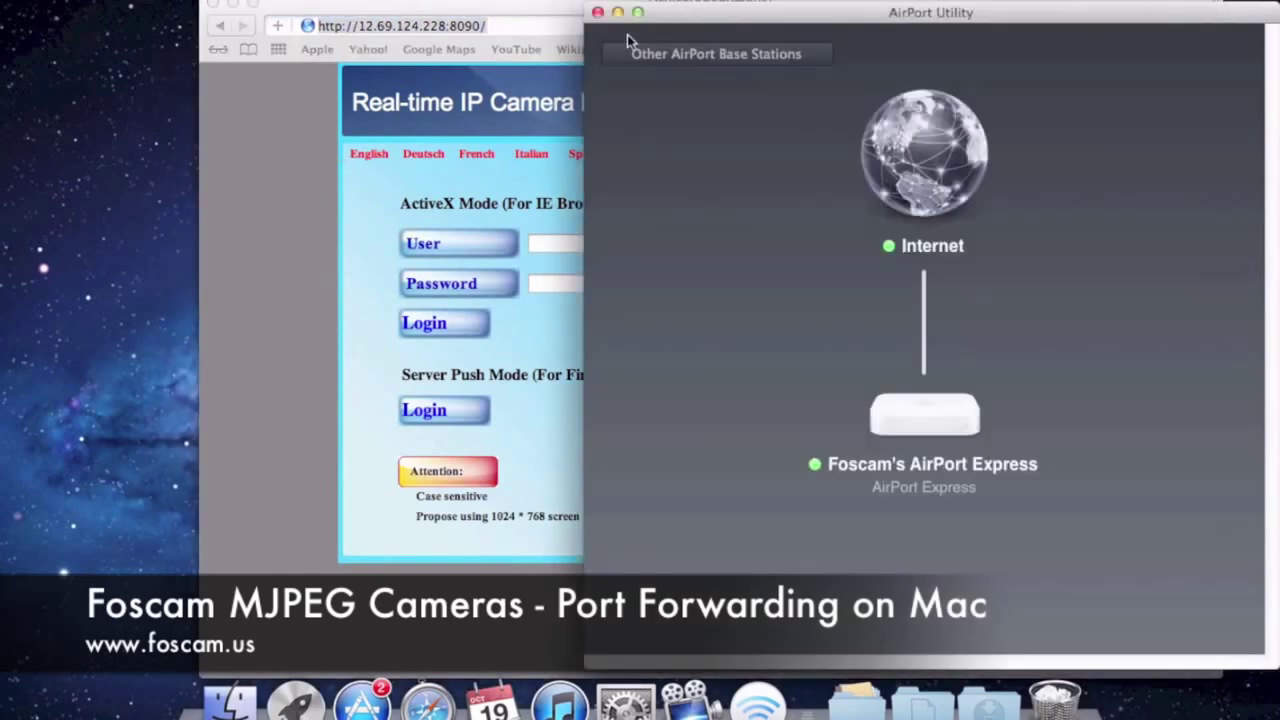
pyautogui.click(597, 12)
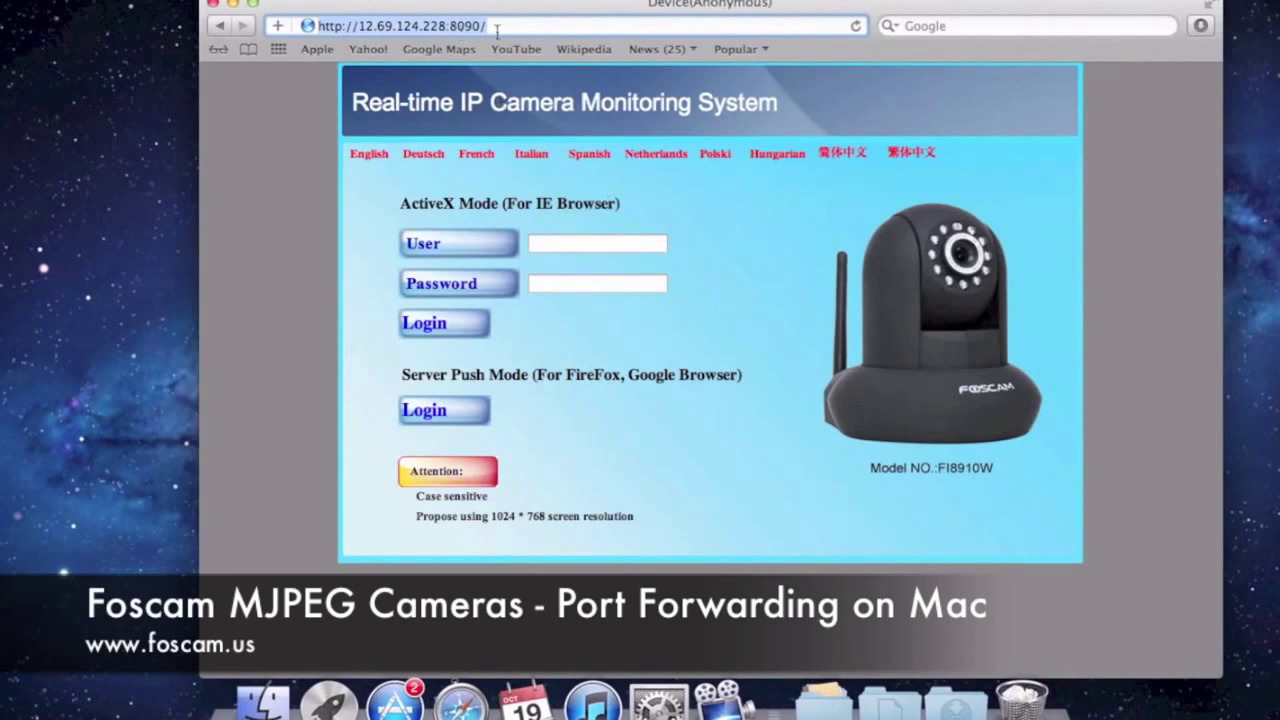
pyautogui.click(497, 31)
pyautogui.write('ww')
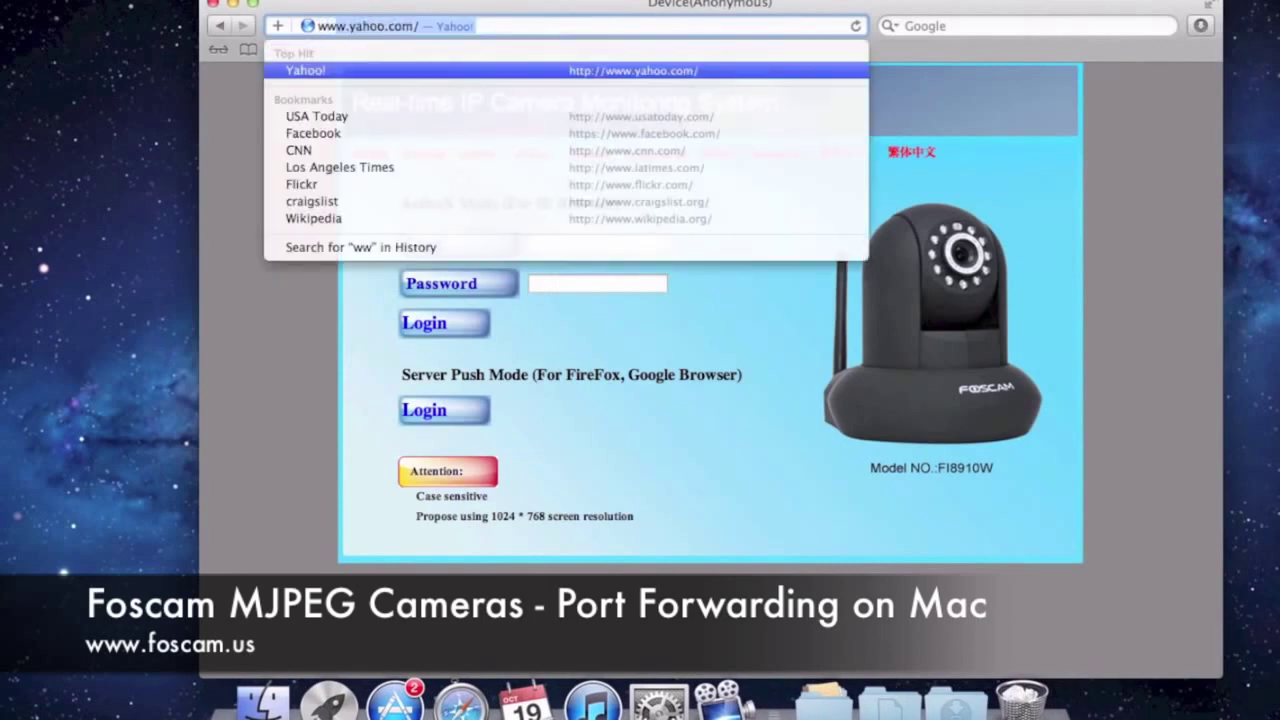
pyautogui.write('w.whatismy')
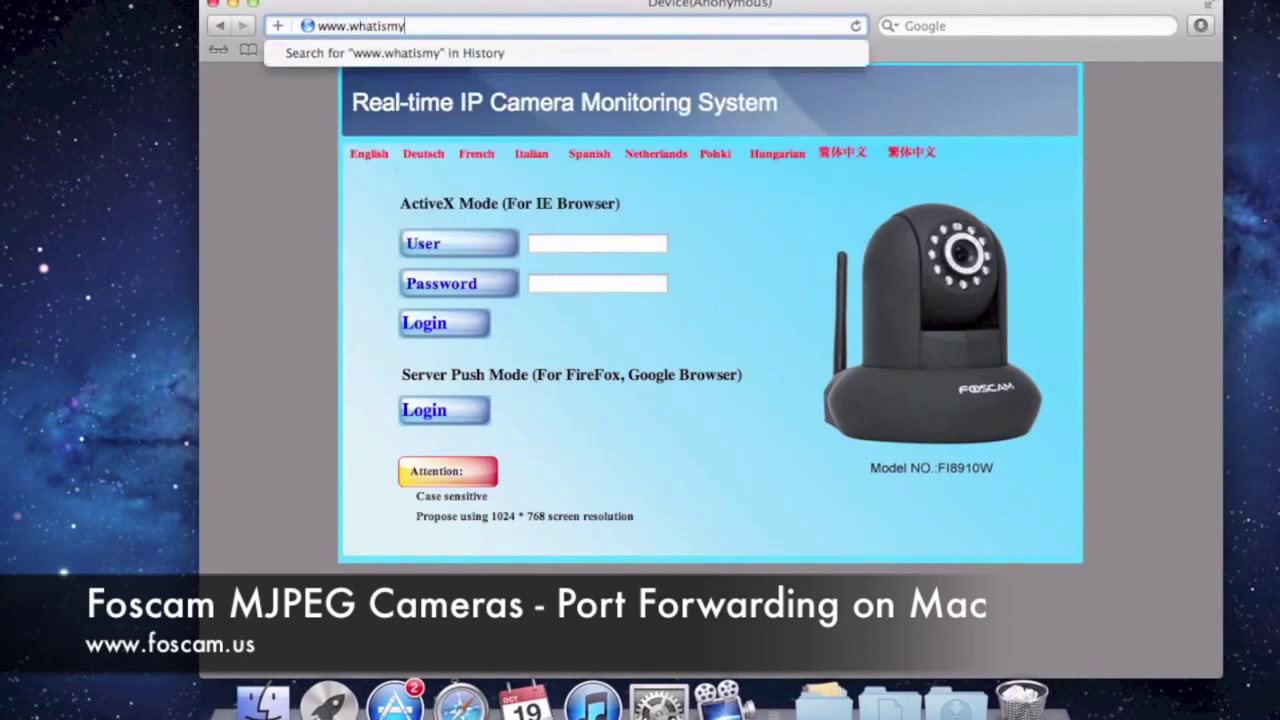
pyautogui.write('ipaddress.c')
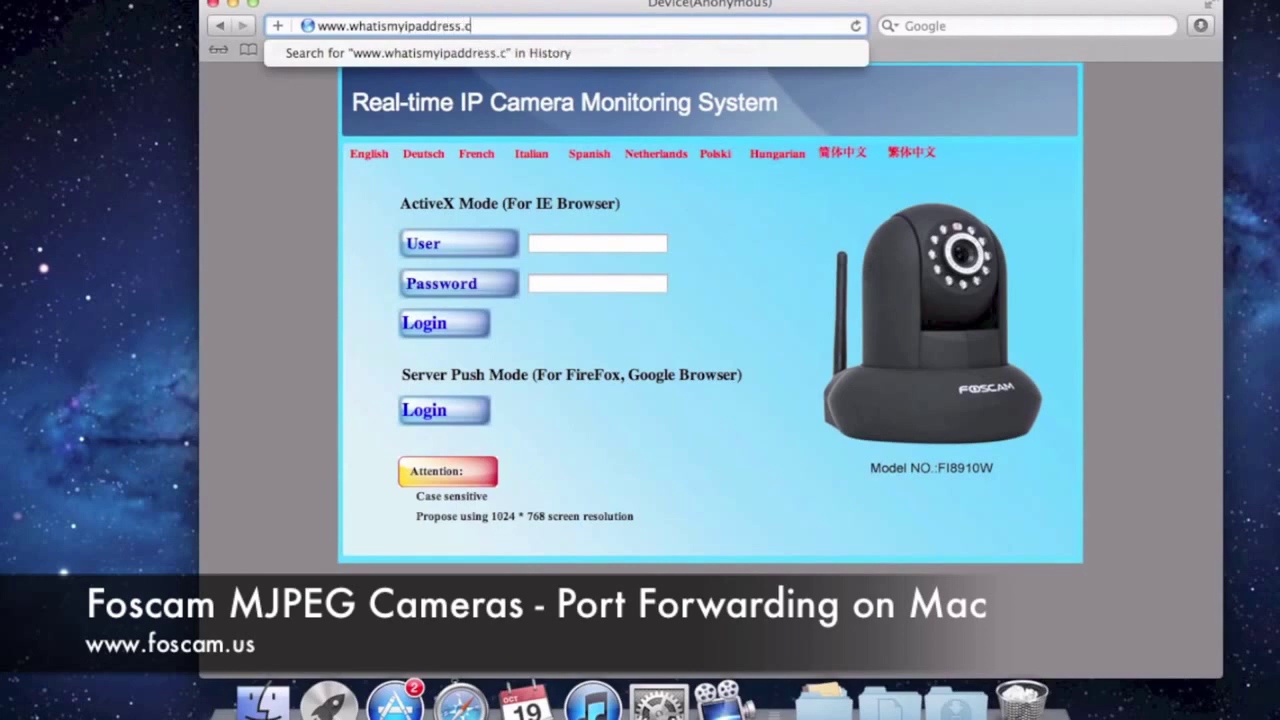
pyautogui.write('om')
pyautogui.press('Return')
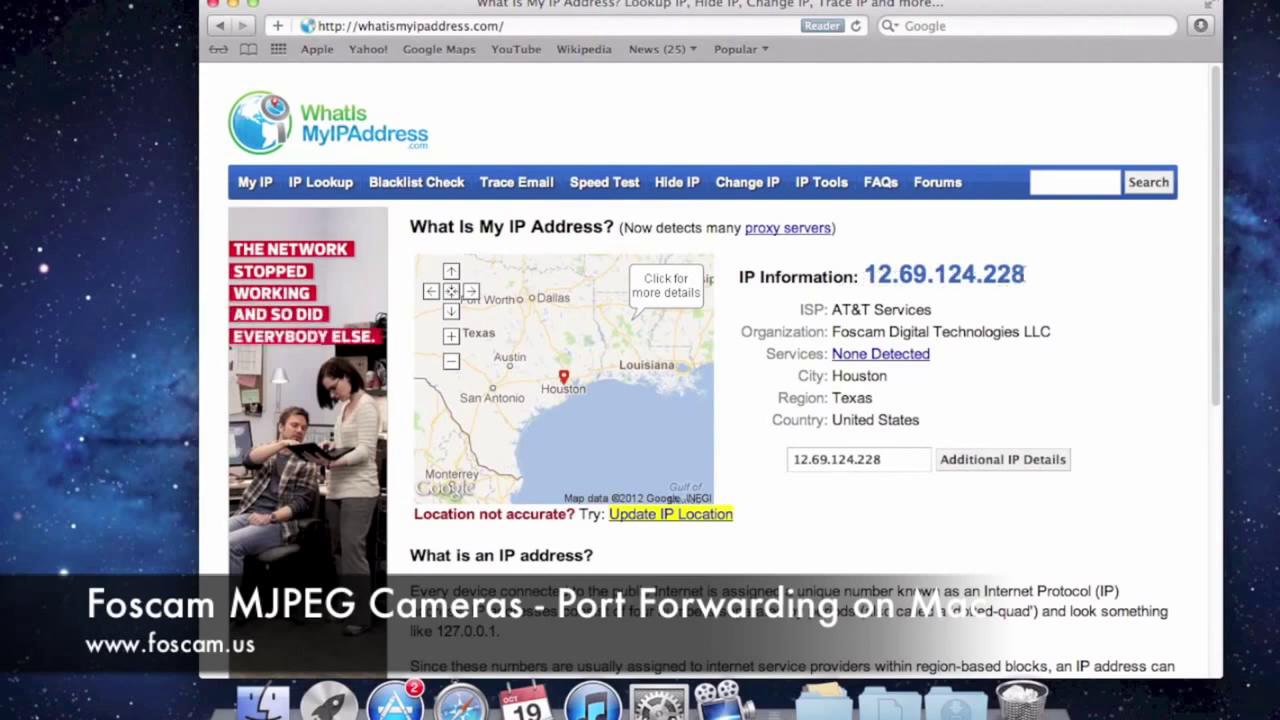
pyautogui.moveTo(1024, 277); pyautogui.dragTo(863, 276)
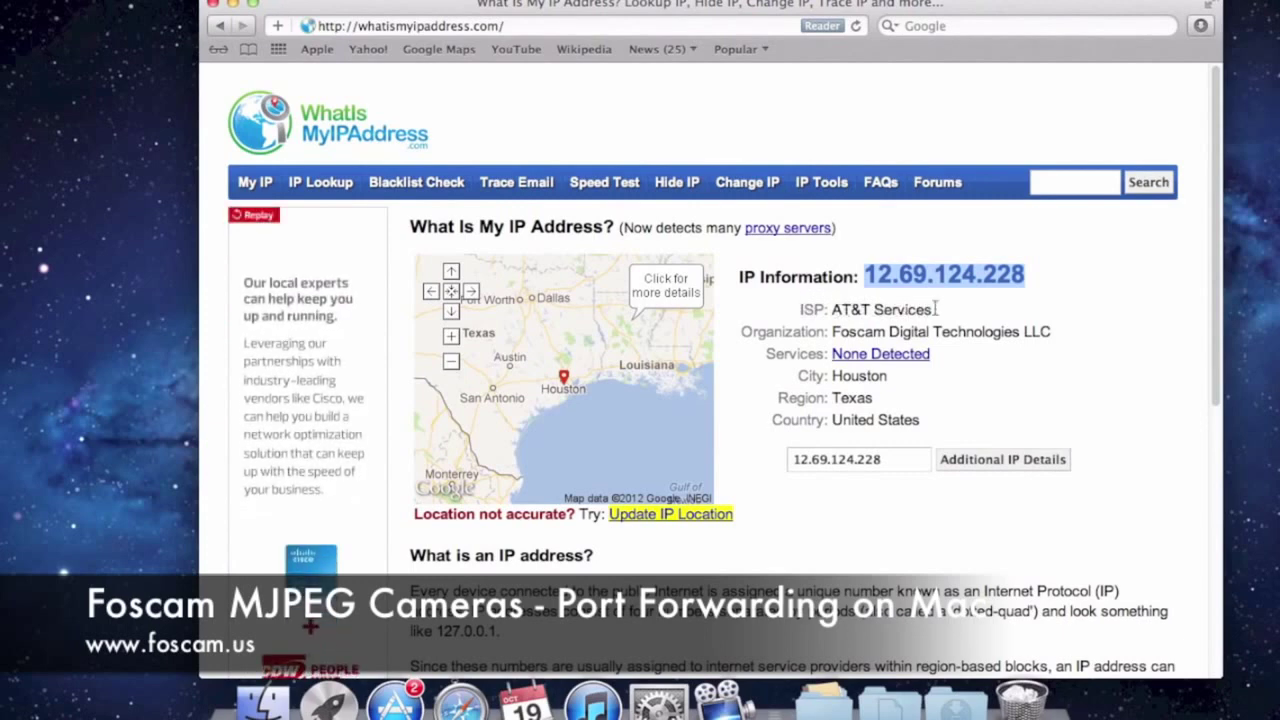
pyautogui.click(522, 27)
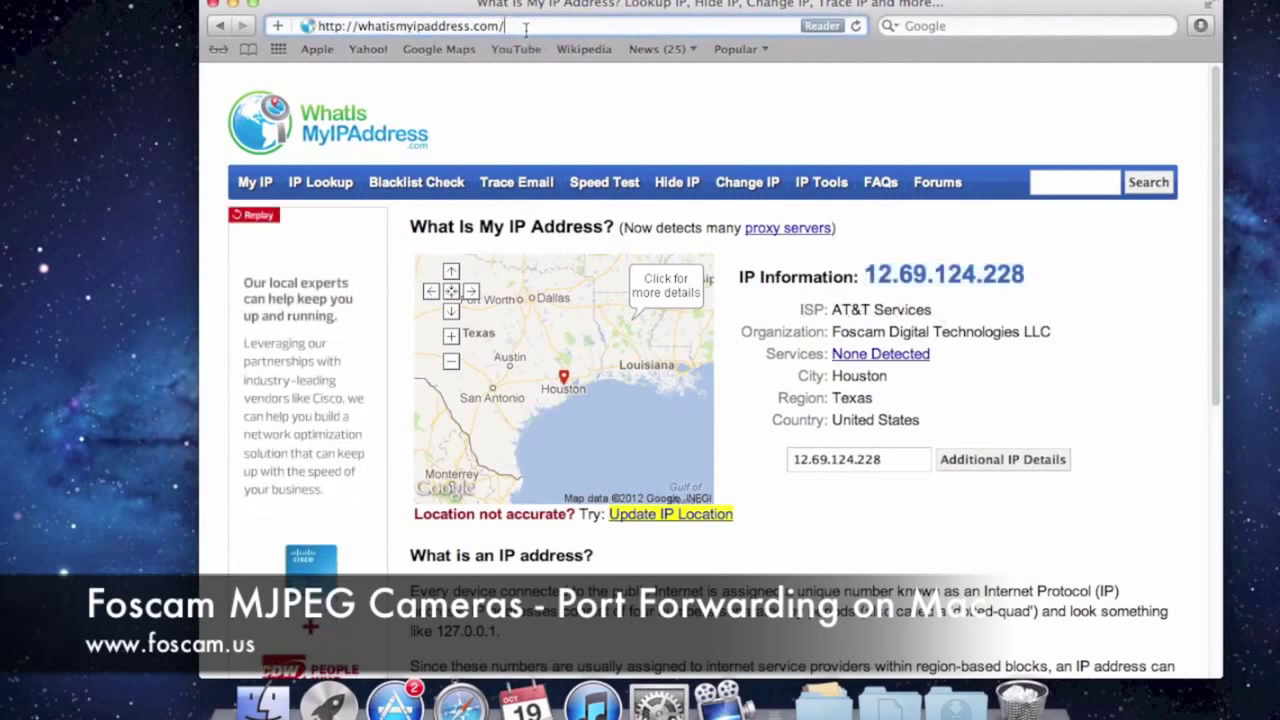
pyautogui.moveTo(528, 28); pyautogui.dragTo(317, 20)
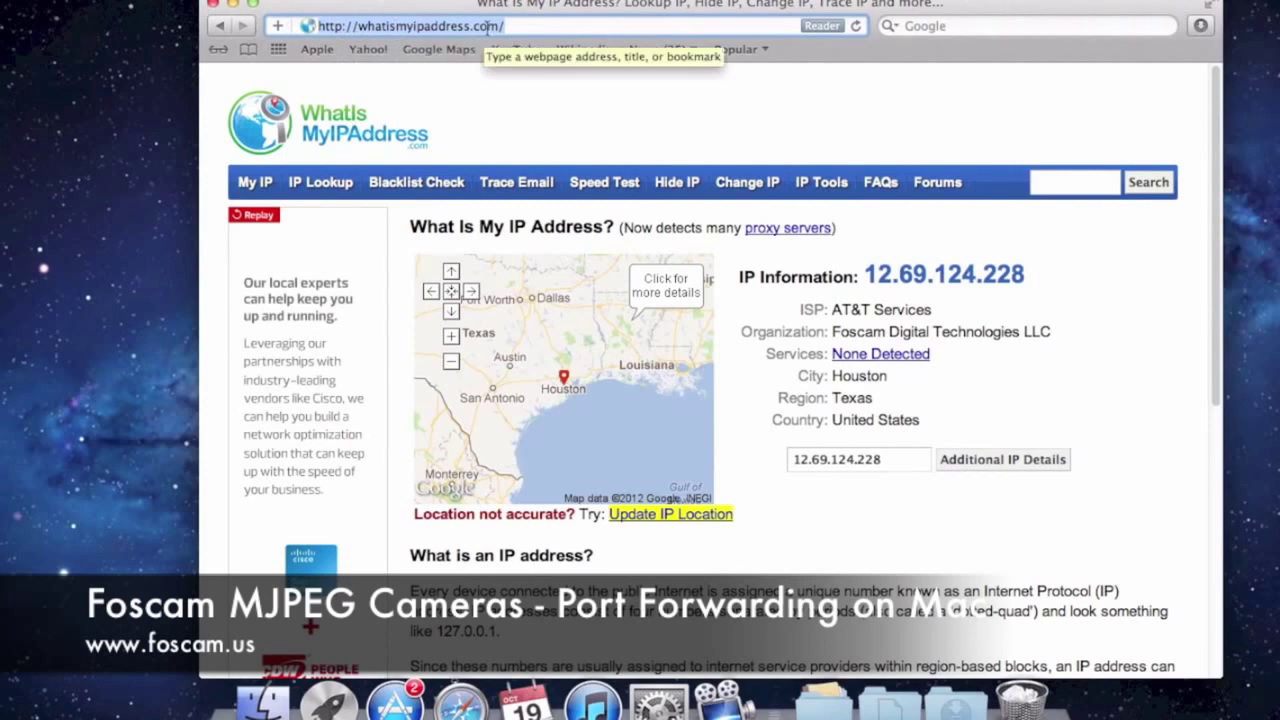
pyautogui.write('www.ca')
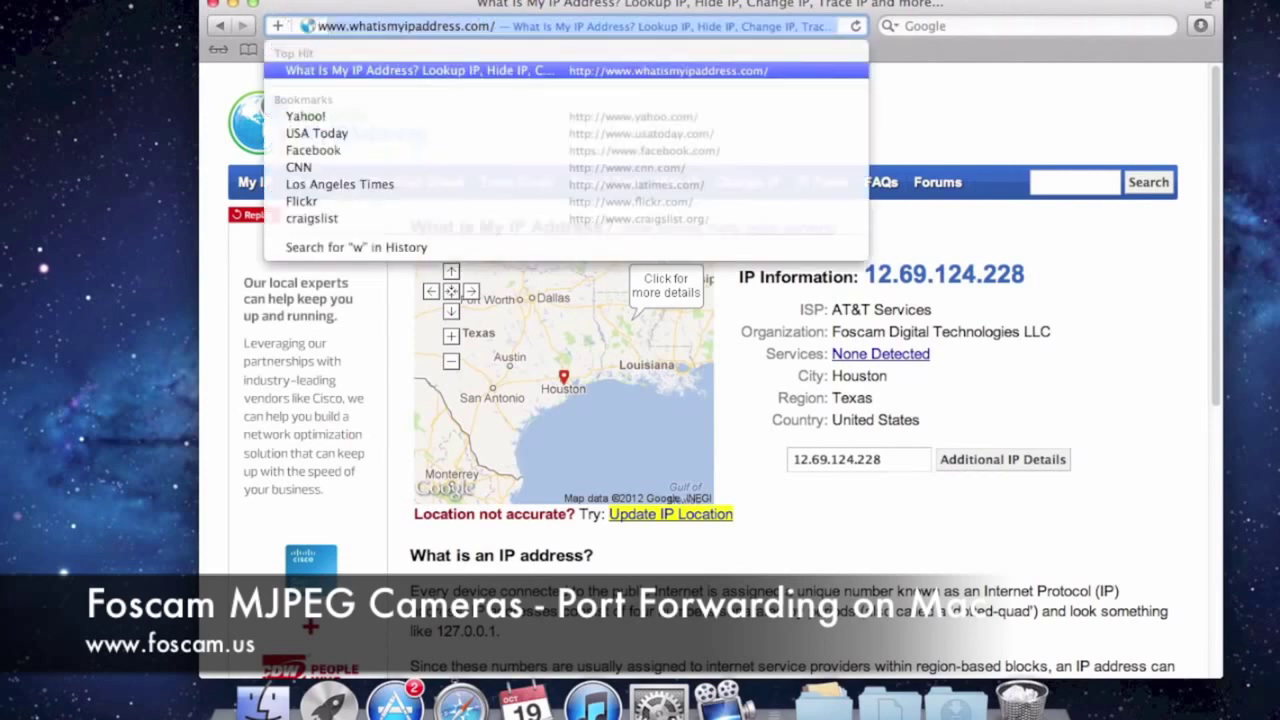
pyautogui.write('nyo')
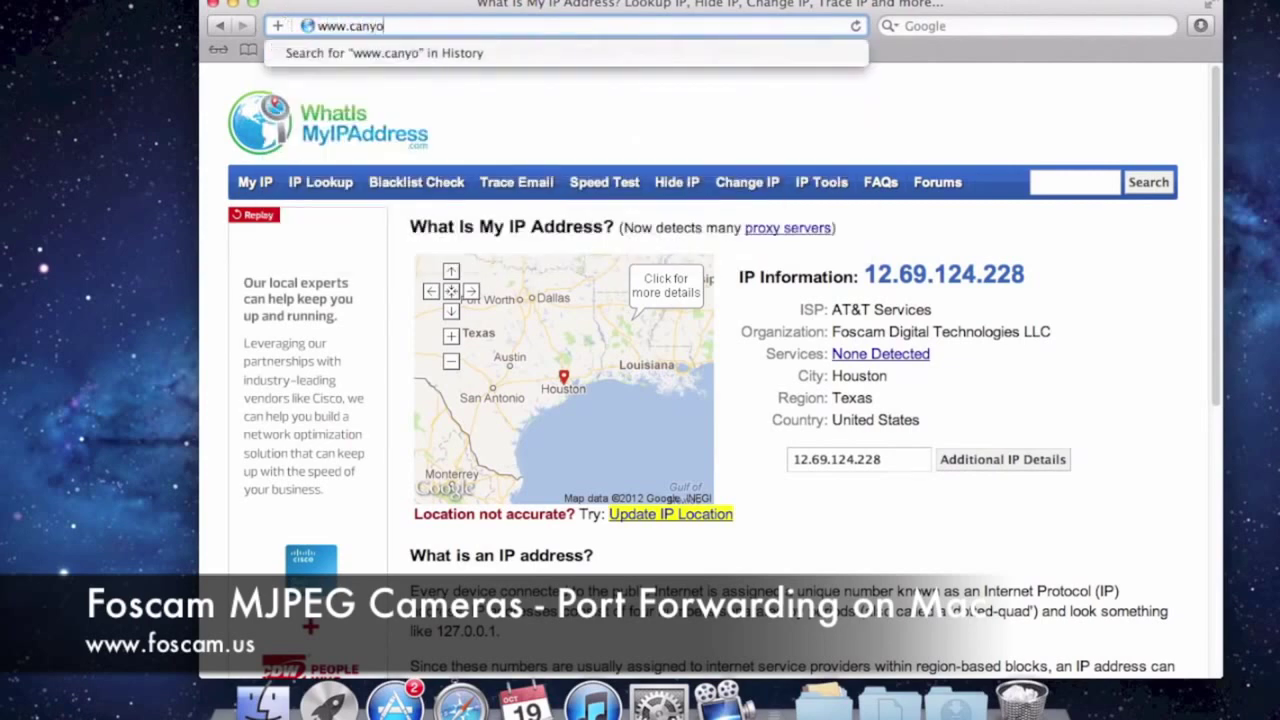
pyautogui.write('useeme.org')
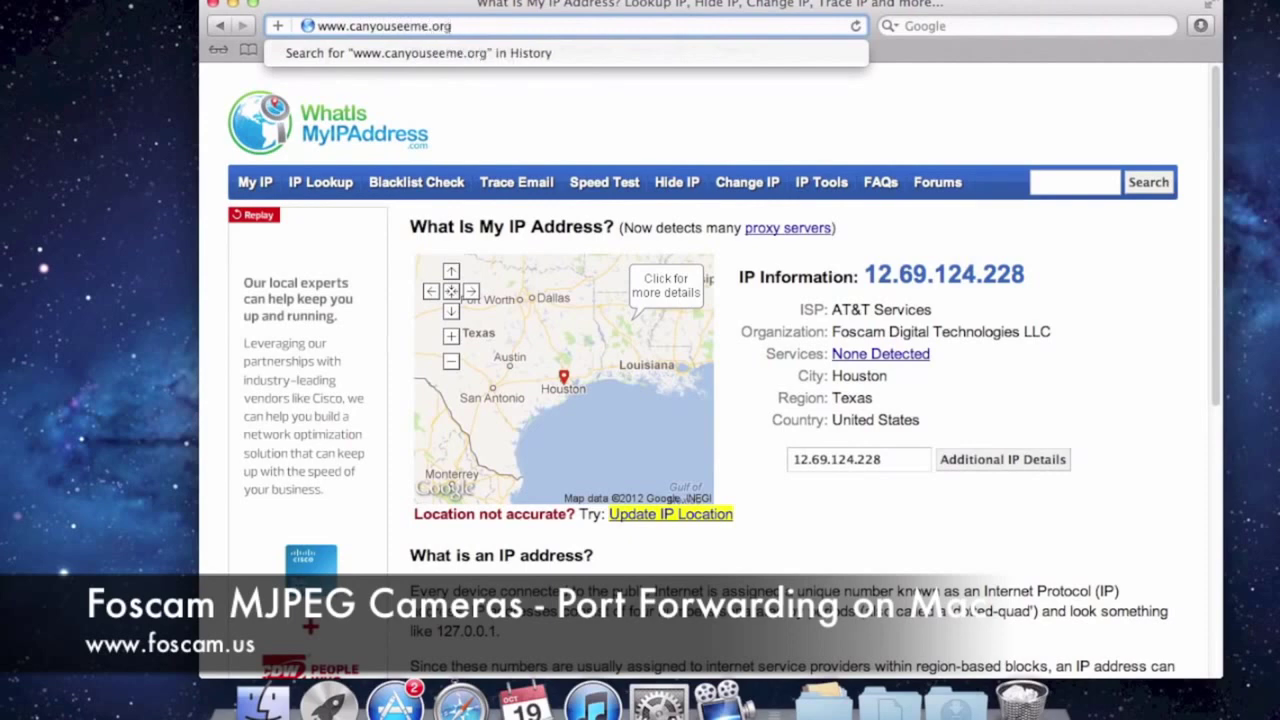
pyautogui.press('Return')
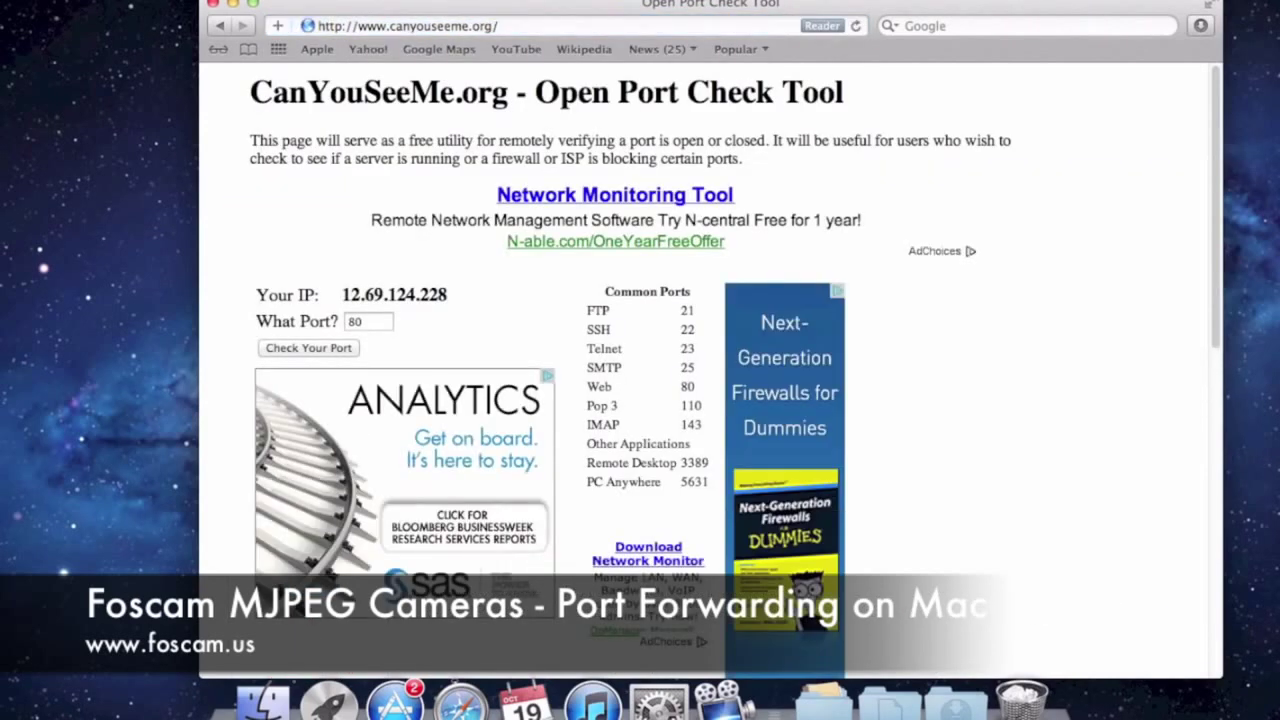
pyautogui.doubleClick(375, 322)
pyautogui.moveTo(342, 295); pyautogui.dragTo(449, 294)
# - Check port 8090 on CanYouSeeMe.org and get a Success result
pyautogui.click(375, 321)
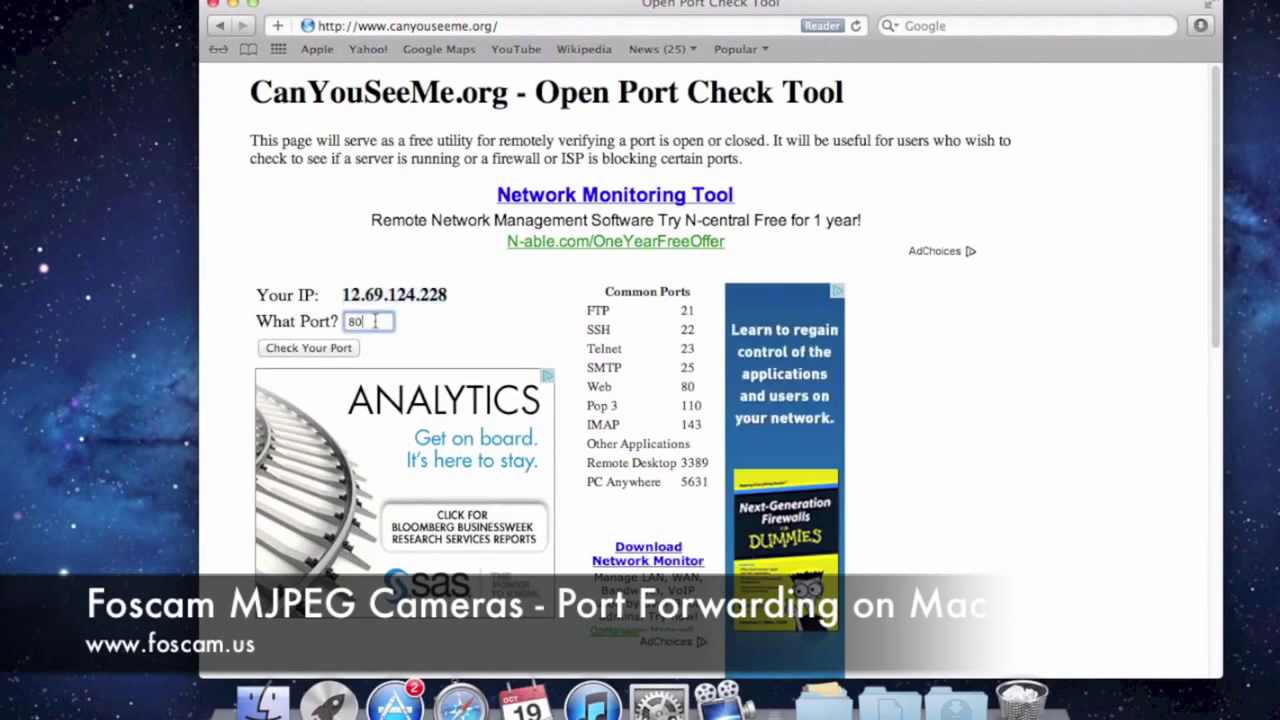
pyautogui.write('90')
pyautogui.click(288, 292)
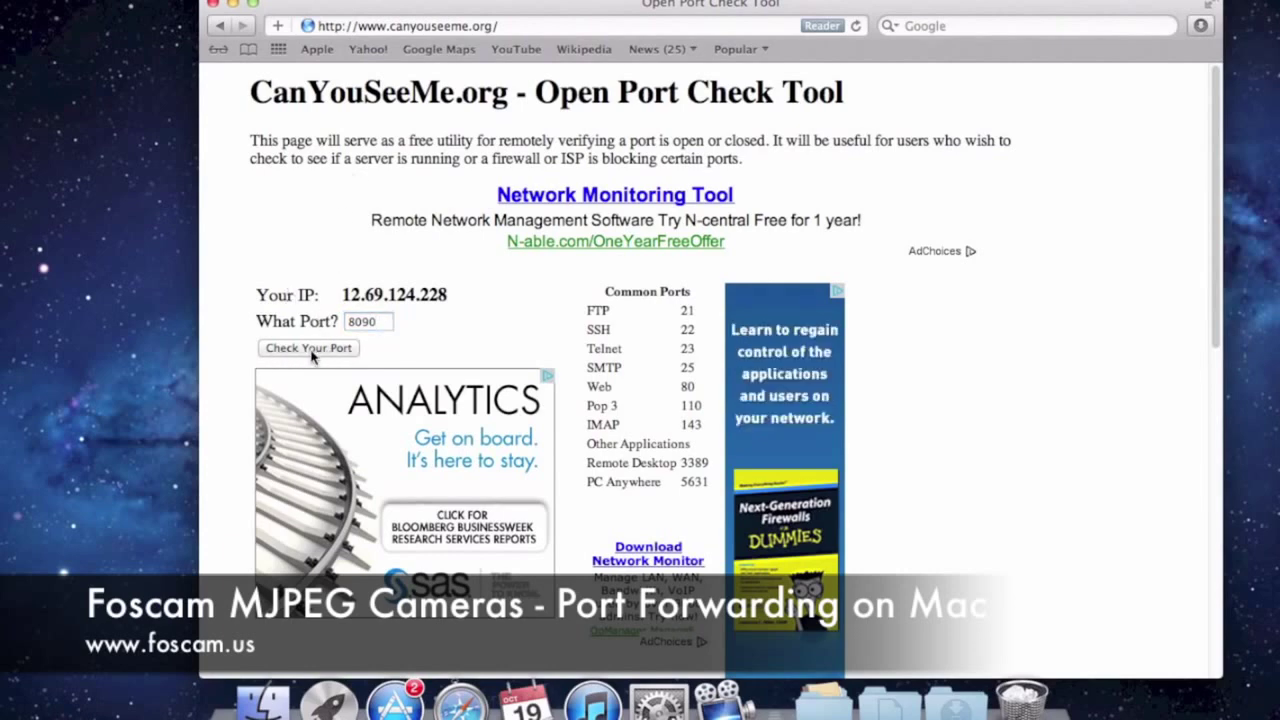
pyautogui.click(309, 350)
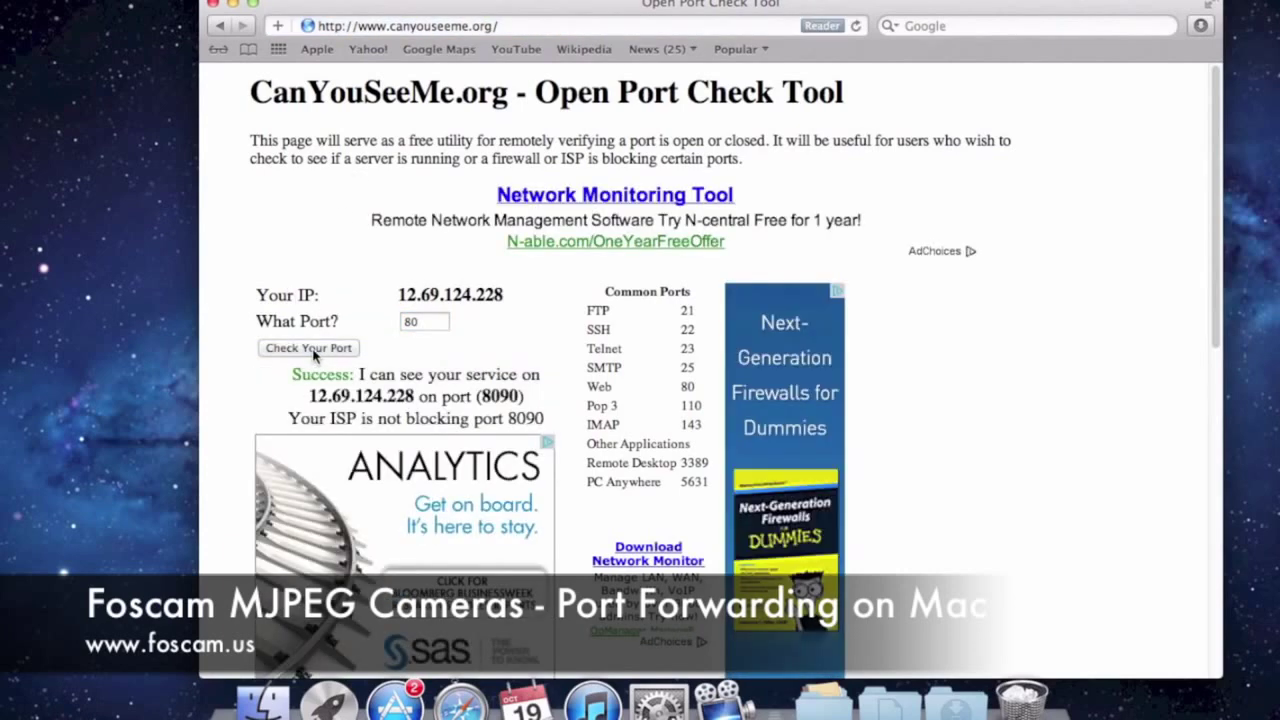
pyautogui.moveTo(292, 375); pyautogui.dragTo(545, 420)
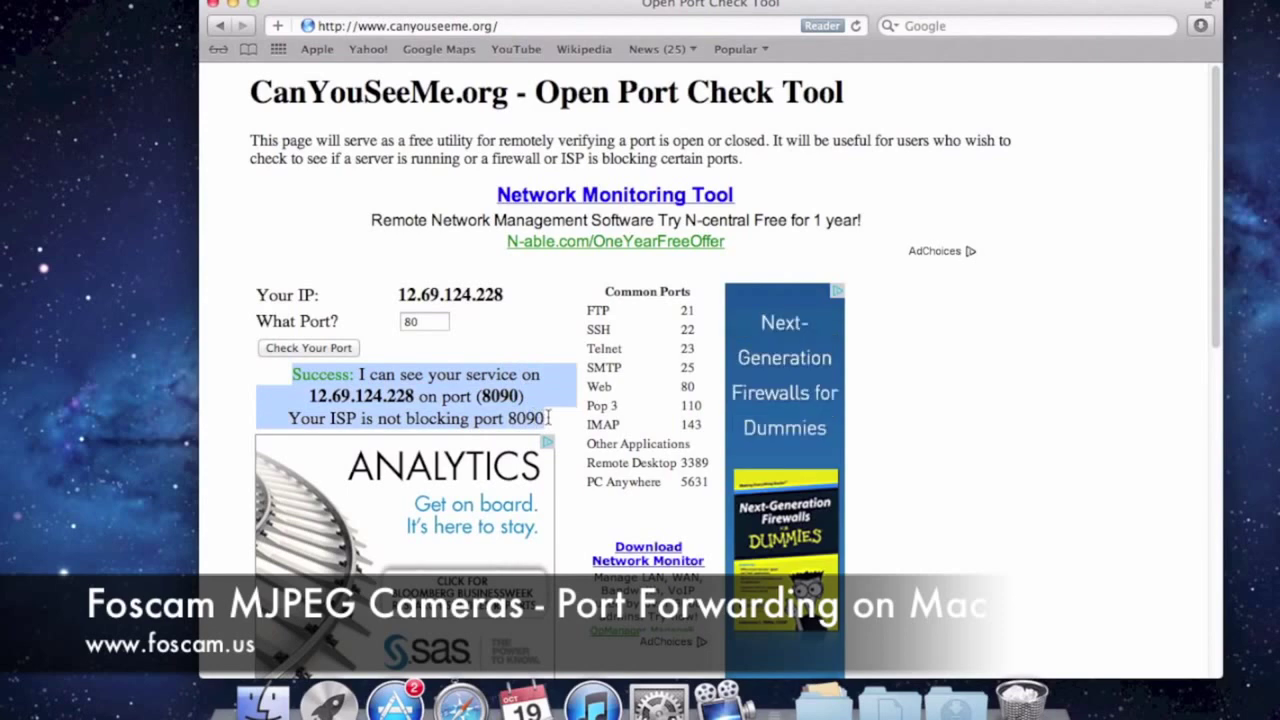
pyautogui.click(513, 418)
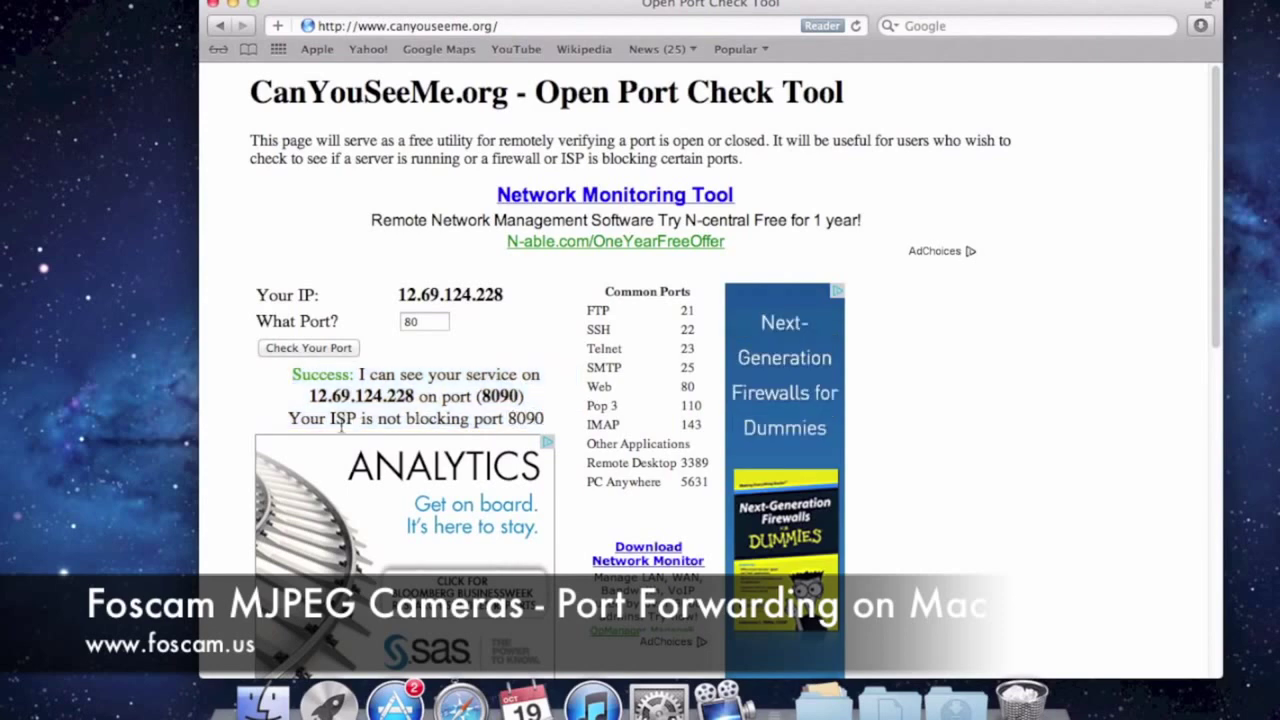
pyautogui.doubleClick(522, 418)
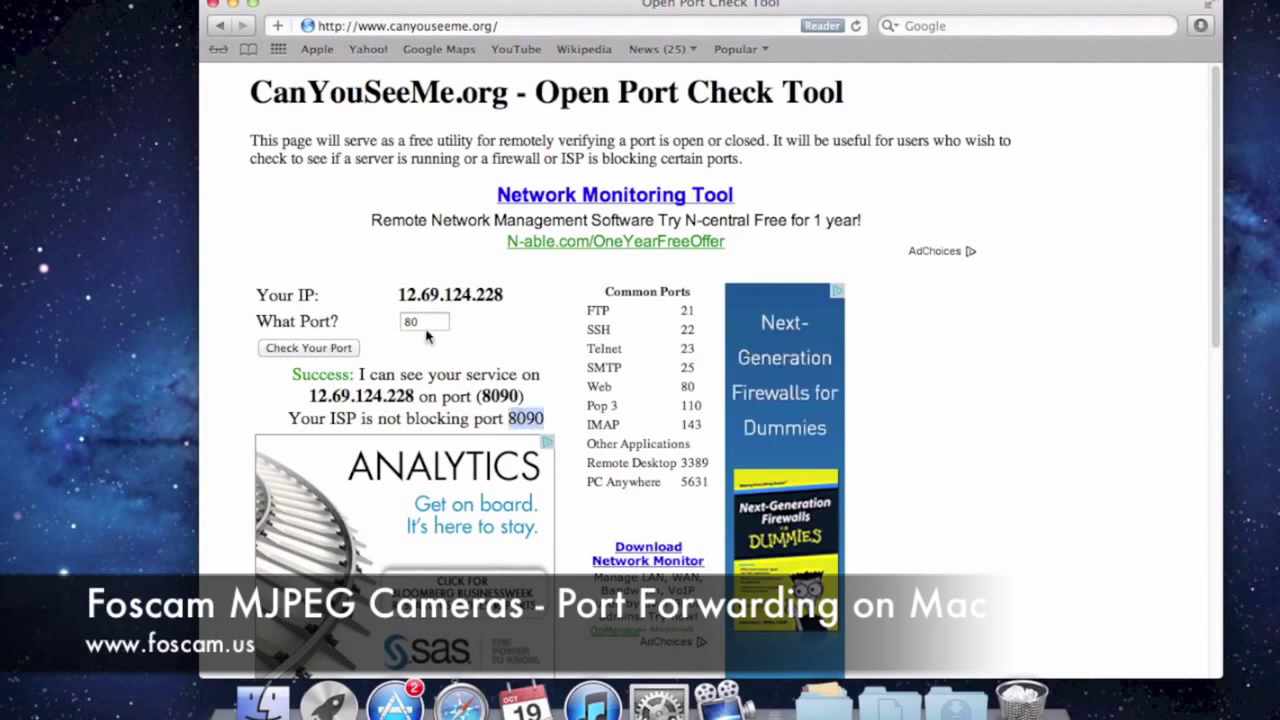
pyautogui.click(425, 322)
# - Check port 8091 instead, which returns Error: No route to host
pyautogui.write('91')
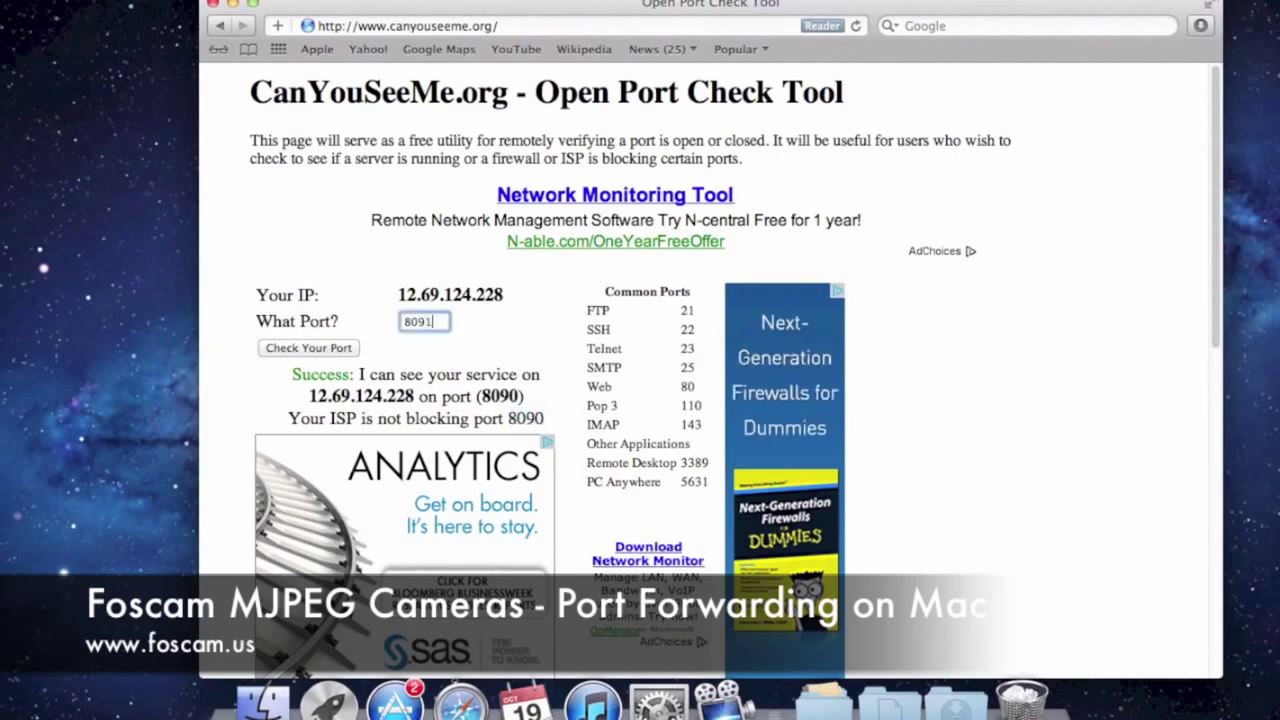
pyautogui.click(309, 347)
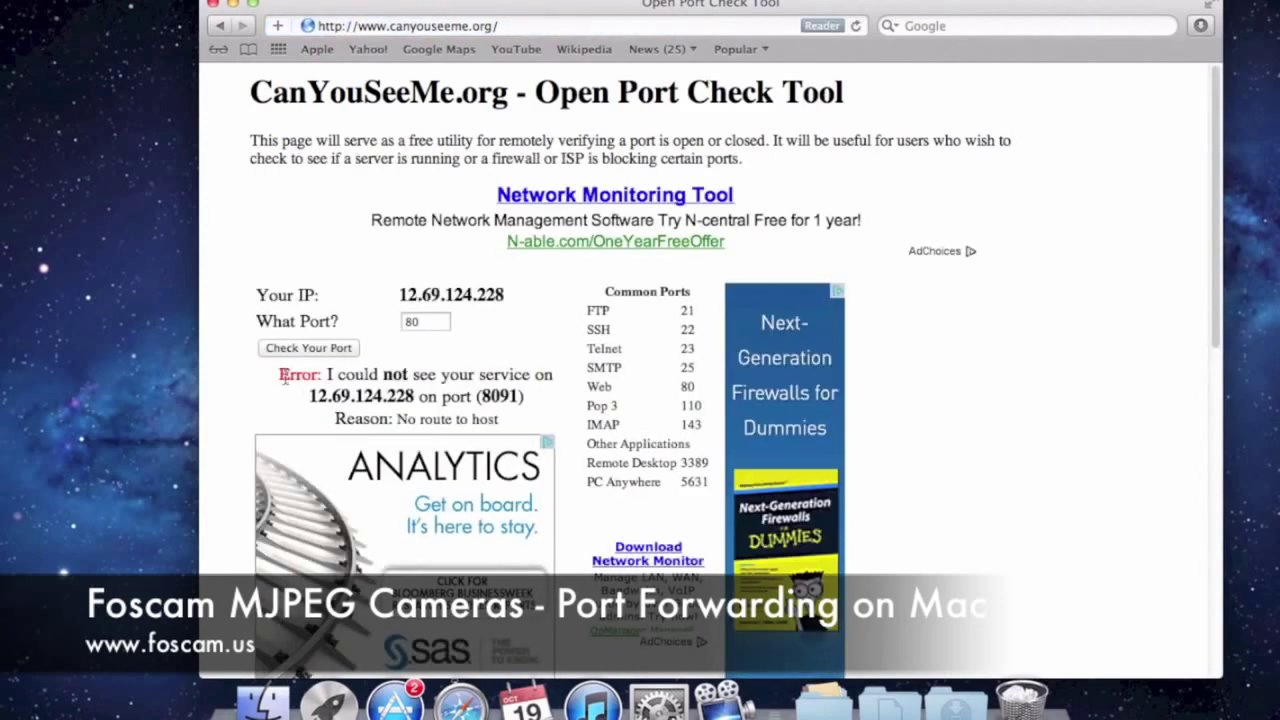
pyautogui.moveTo(280, 375); pyautogui.dragTo(490, 414)
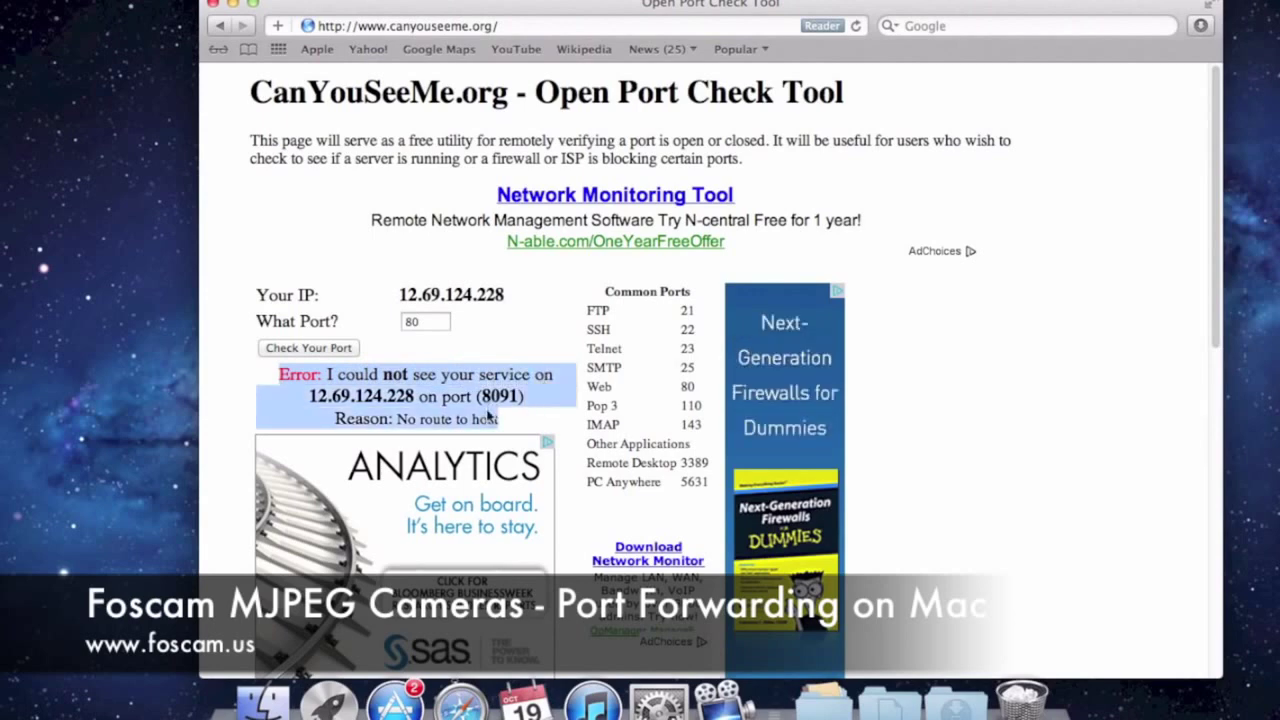
pyautogui.click(490, 414)
pyautogui.click(425, 321)
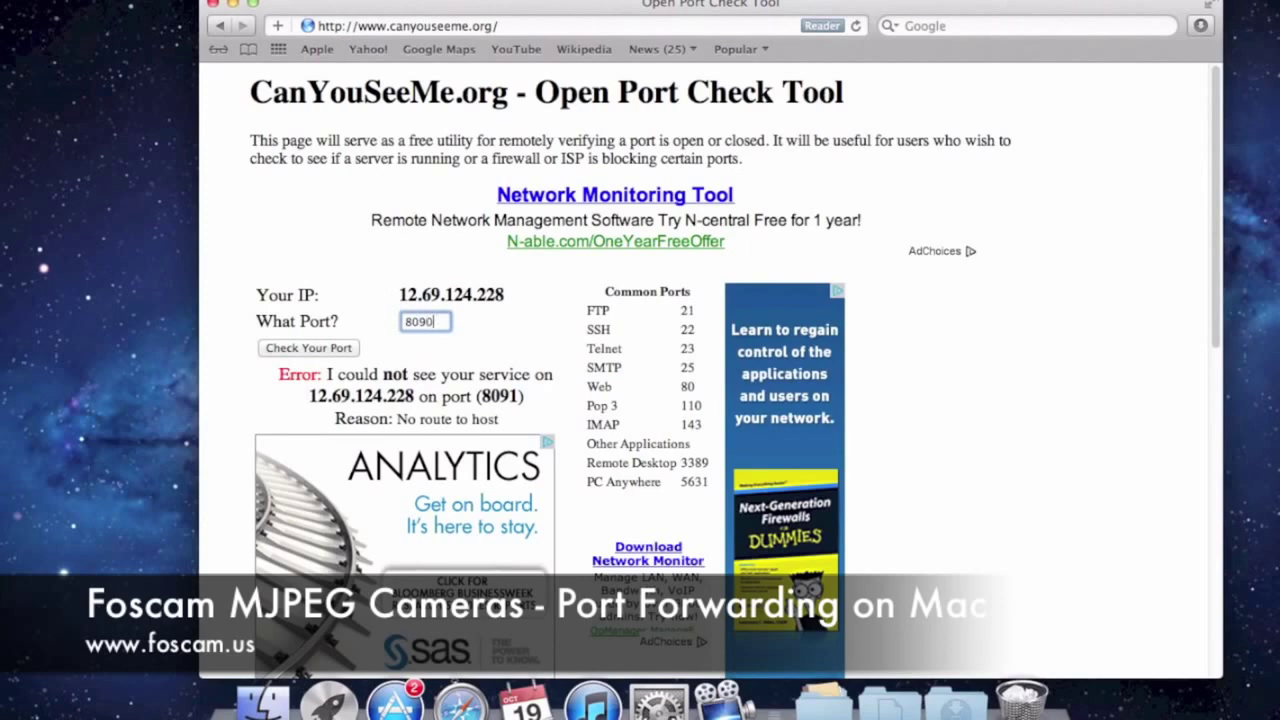
# - Recheck port 8090 and confirm Success, with the ISP not blocking it
pyautogui.click(312, 348)
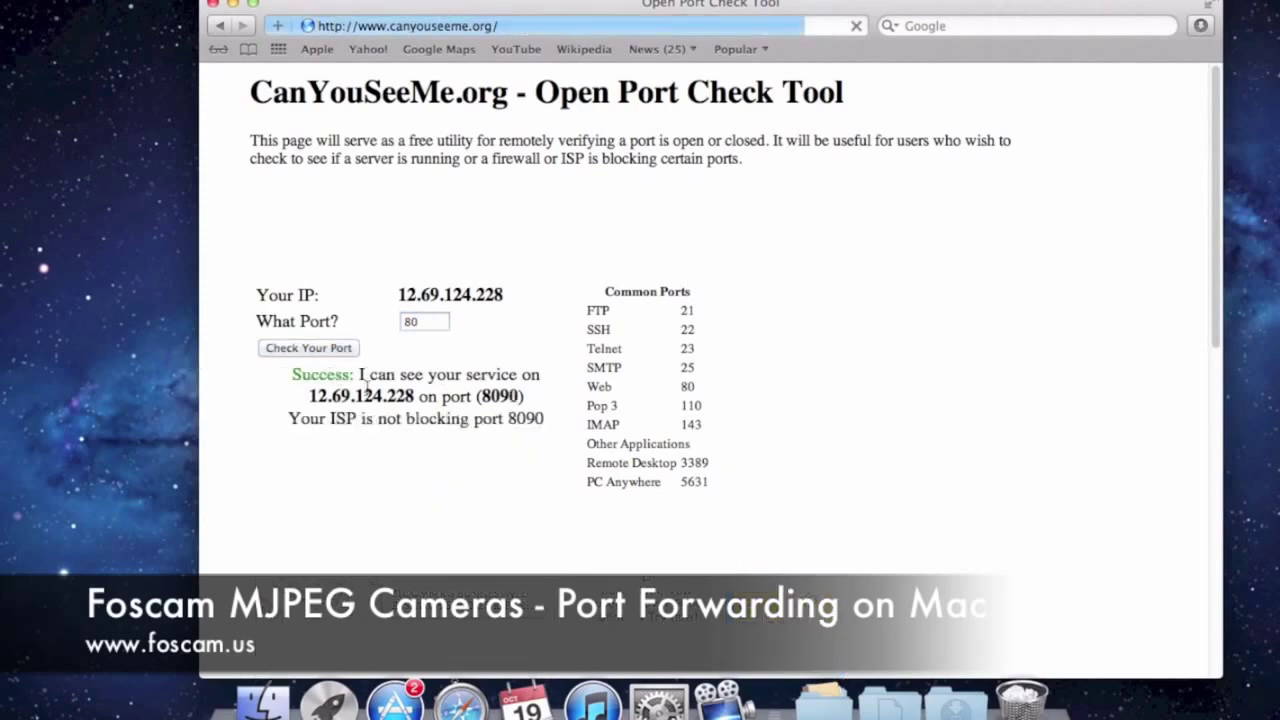
pyautogui.moveTo(292, 376); pyautogui.dragTo(345, 375)
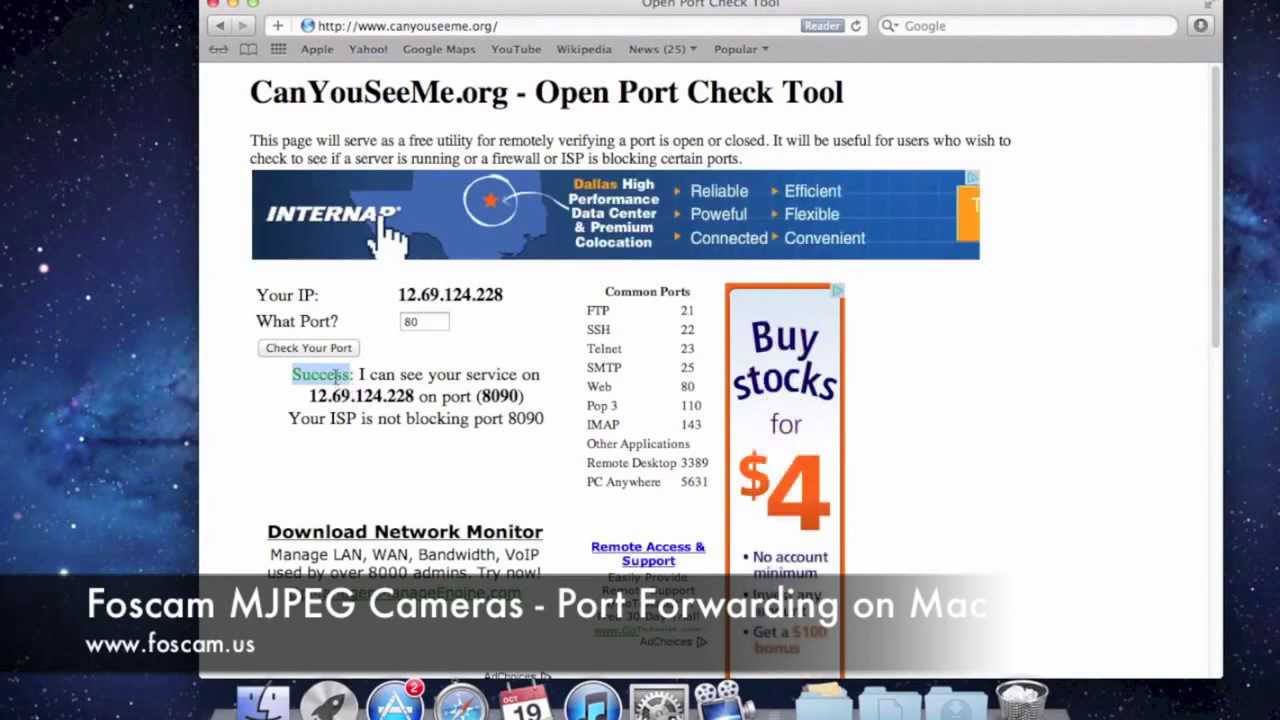
pyautogui.click(347, 376)
pyautogui.moveTo(289, 418); pyautogui.dragTo(530, 425)
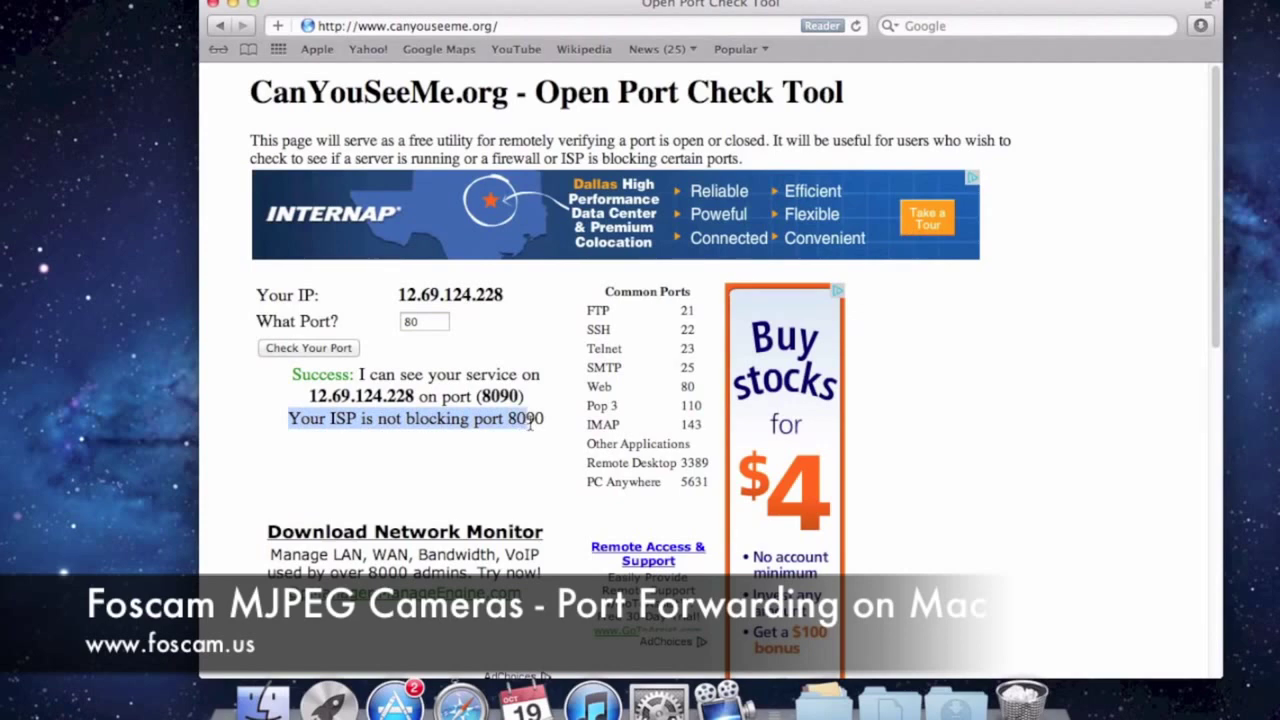
pyautogui.click(529, 421)
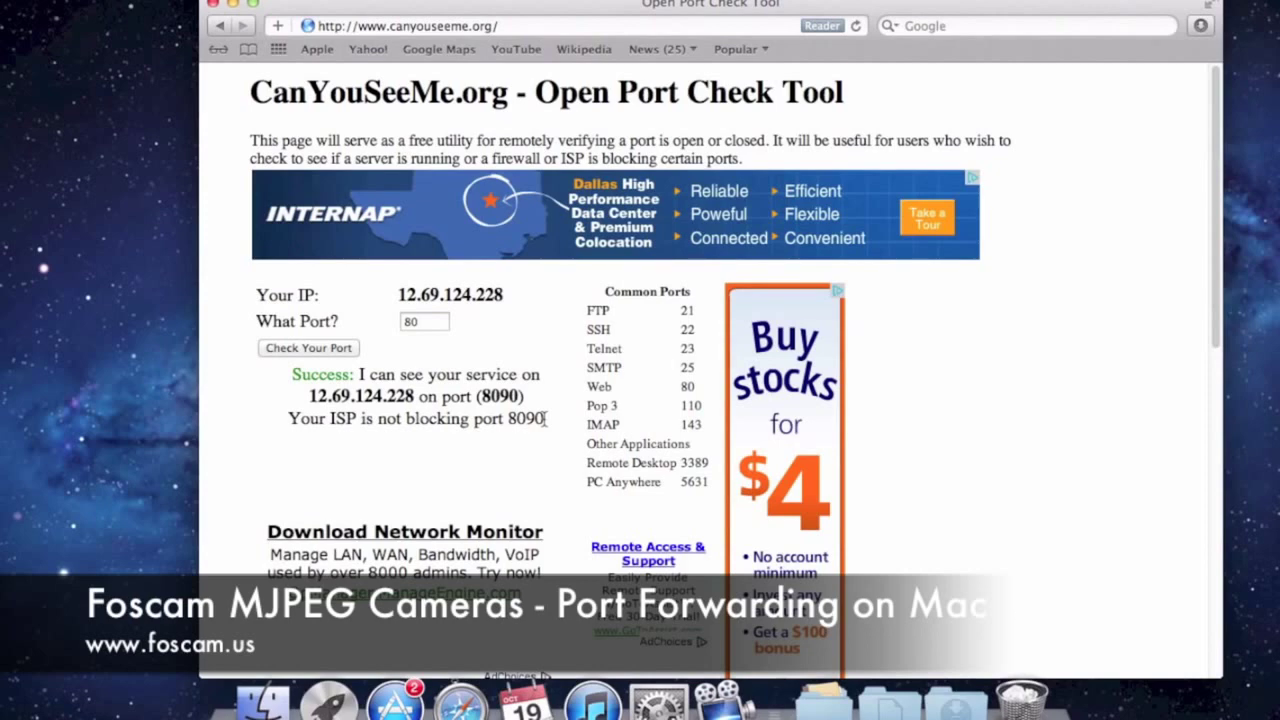
# - Highlight 8090 in the result lines, then close the Safari window
pyautogui.moveTo(545, 419); pyautogui.dragTo(522, 397)
pyautogui.click(516, 418)
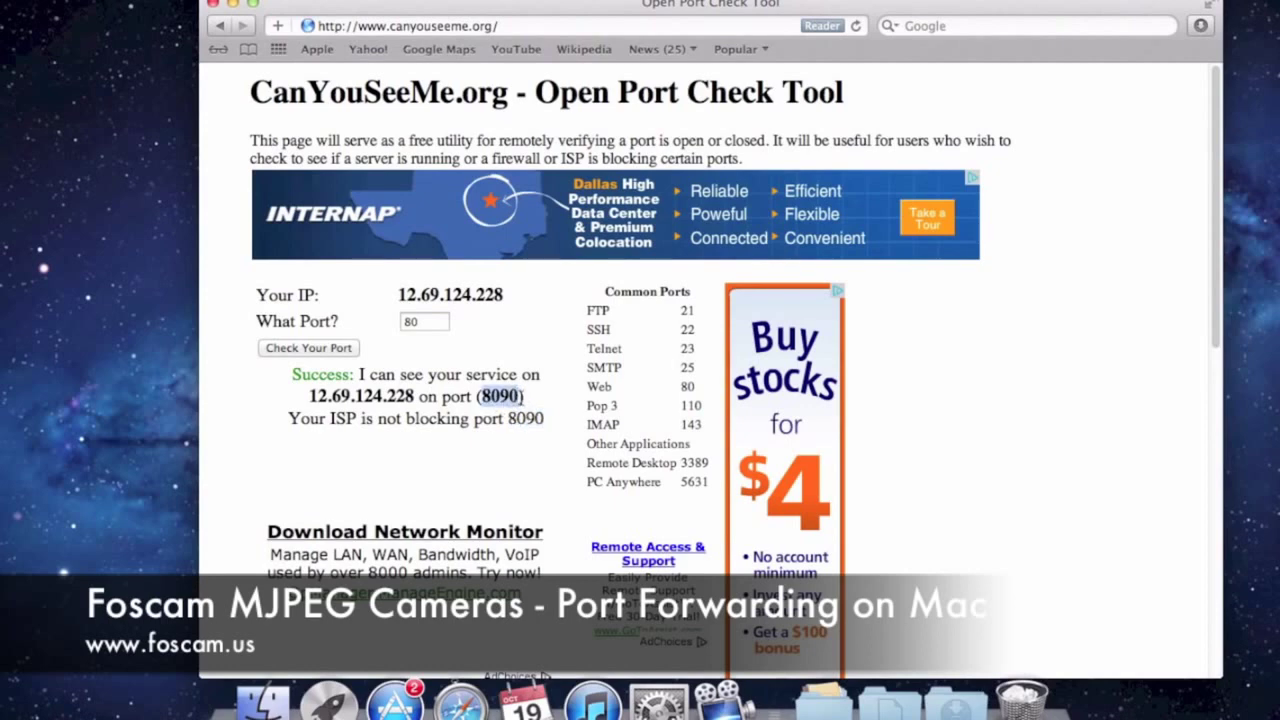
pyautogui.click(520, 401)
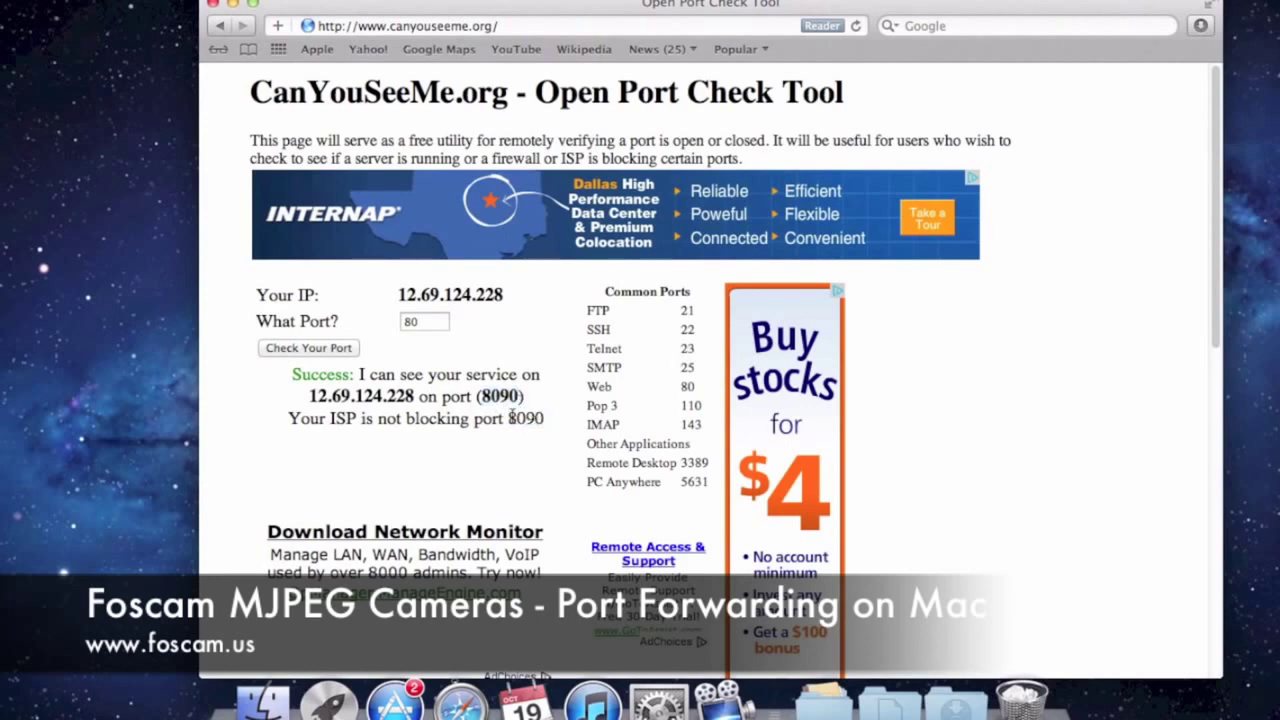
pyautogui.moveTo(510, 418); pyautogui.dragTo(545, 419)
pyautogui.click(538, 421)
pyautogui.moveTo(545, 420)
pyautogui.mouseDown()
pyautogui.moveTo(508, 419)
pyautogui.moveTo(546, 419)
pyautogui.mouseUp()
pyautogui.click(512, 418)
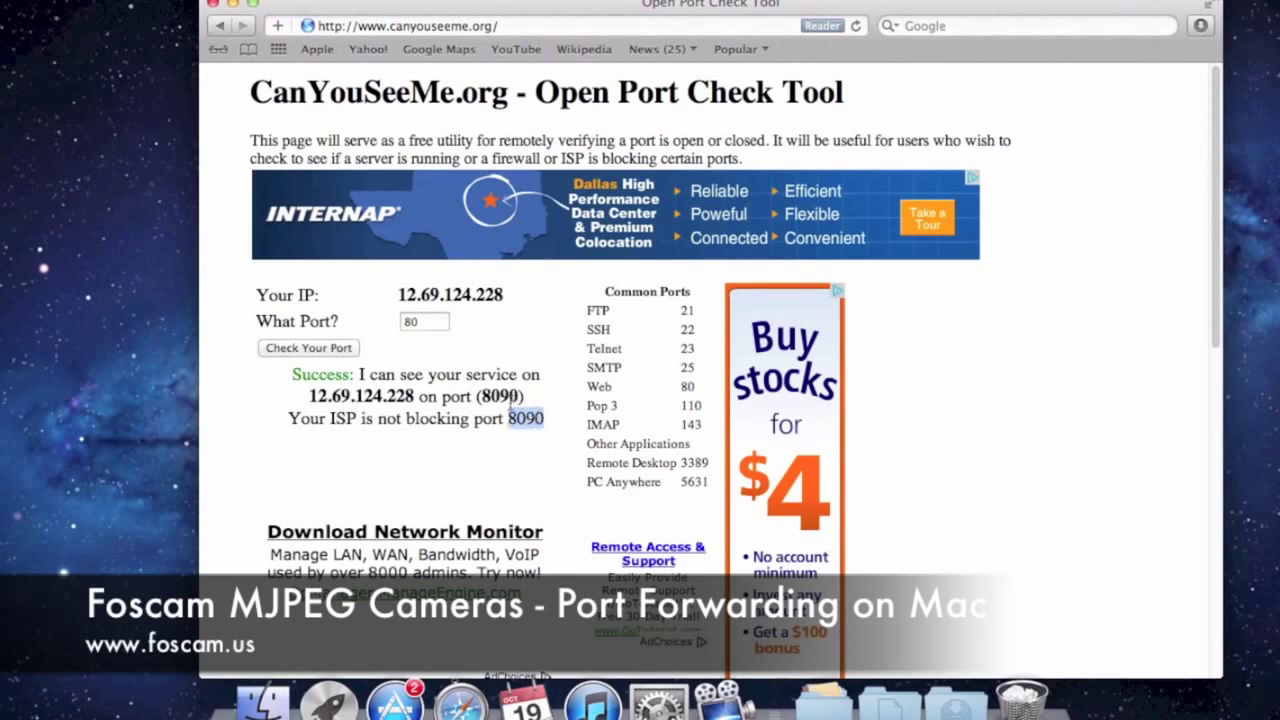
pyautogui.moveTo(482, 394); pyautogui.dragTo(520, 395)
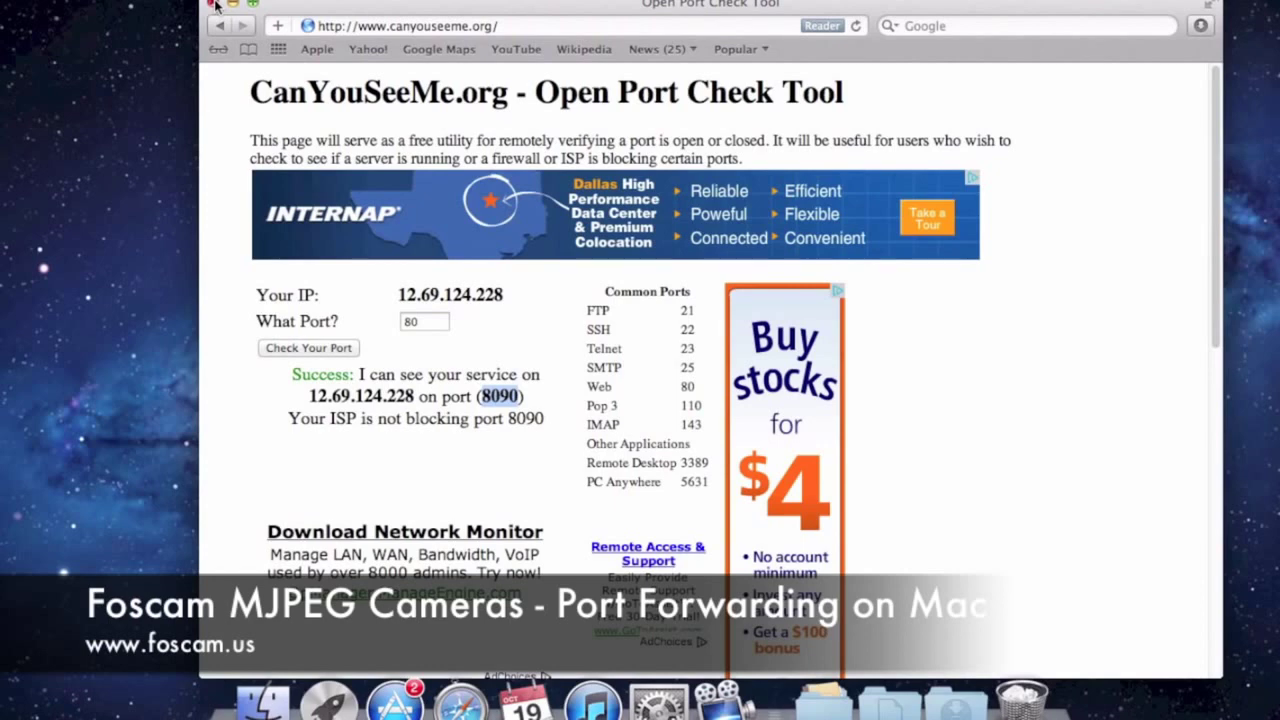
pyautogui.click(213, 5)
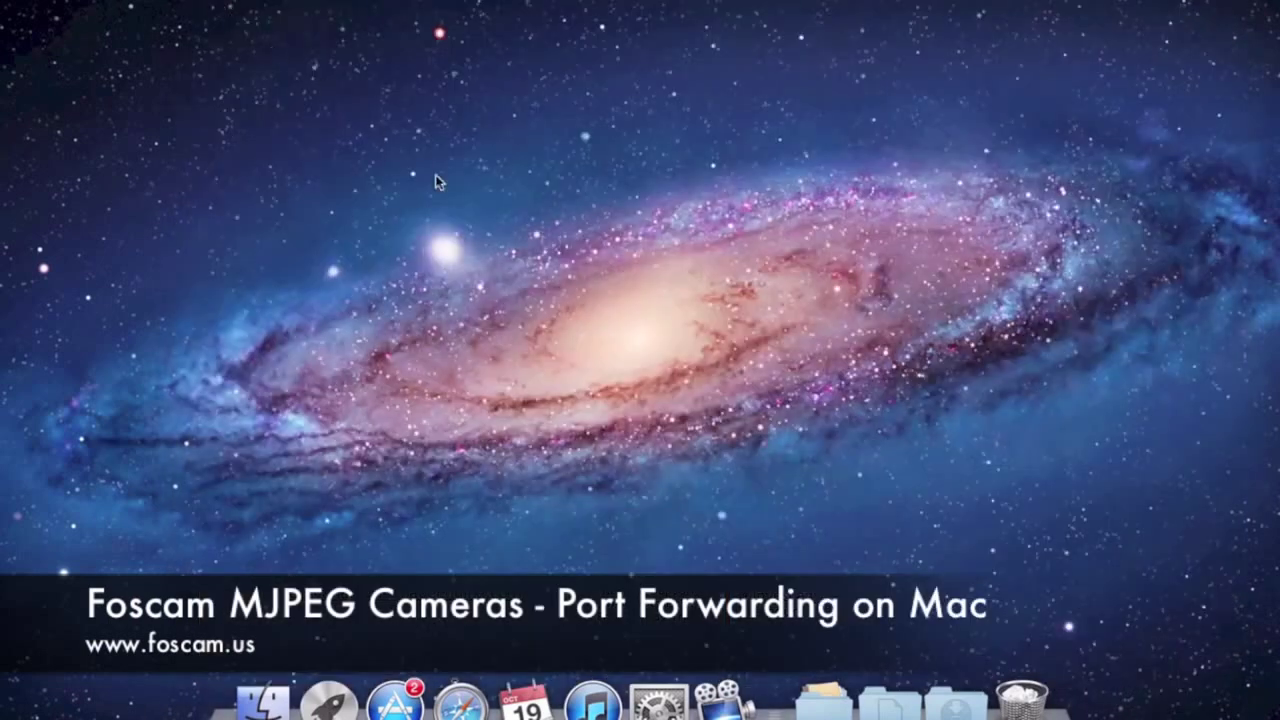